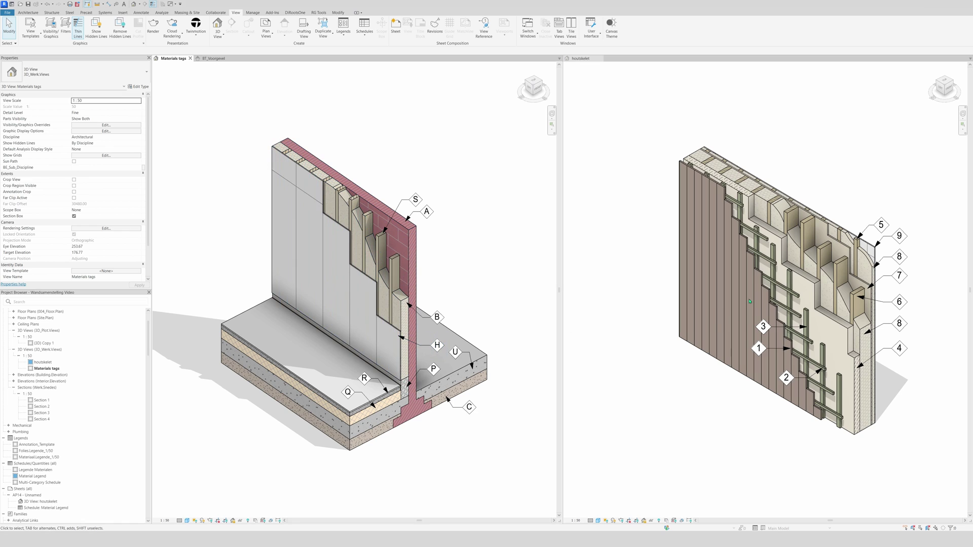
Activate the houtskelet 3D view, then switch to the BT_Voorgevel elevation project.
click(755, 313)
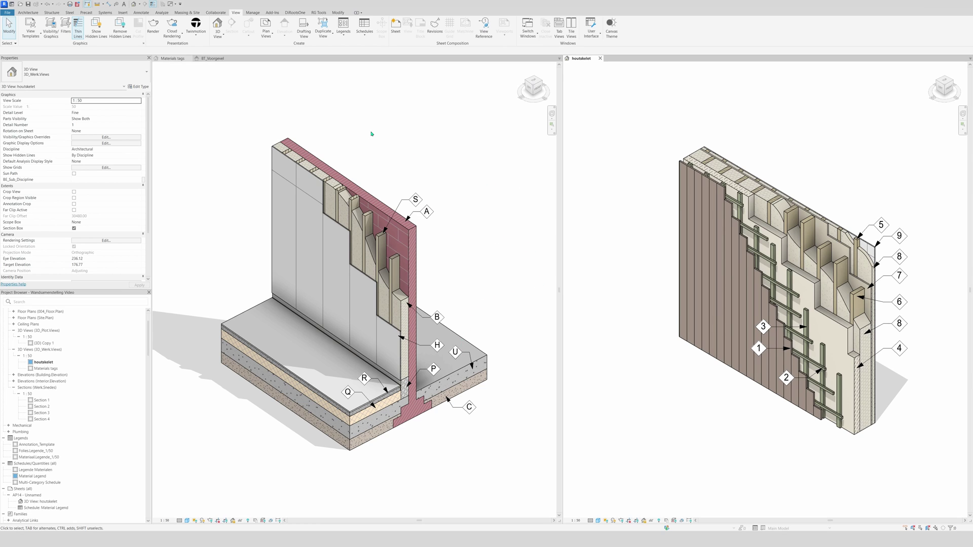
click(213, 58)
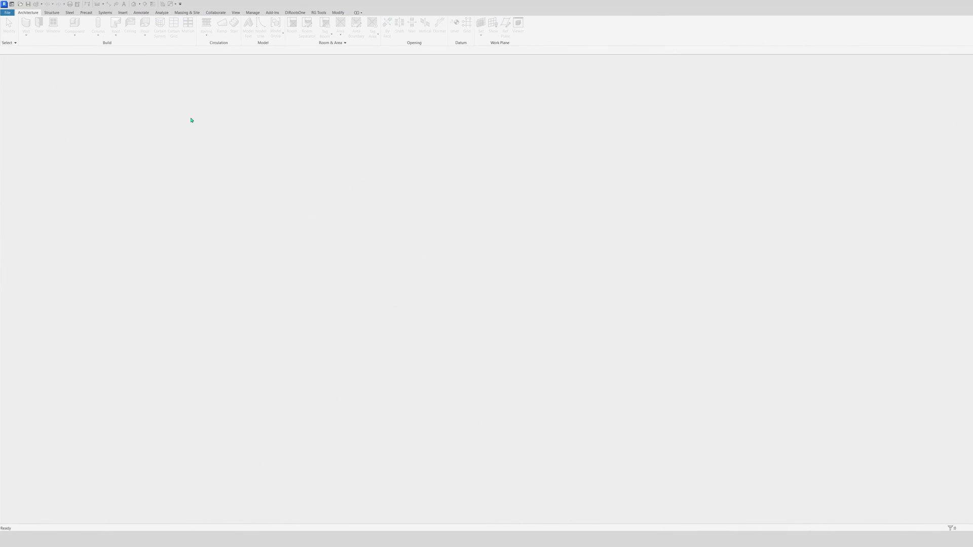
Create a new annotation symbol family from the Metric Multi-Category Tag.rft template.
click(8, 13)
mouse_move(39, 43)
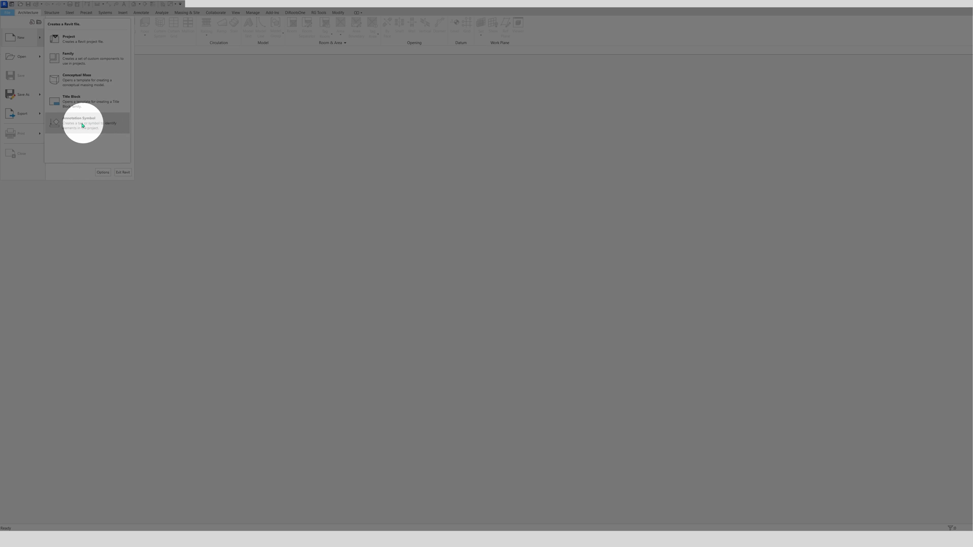
click(66, 125)
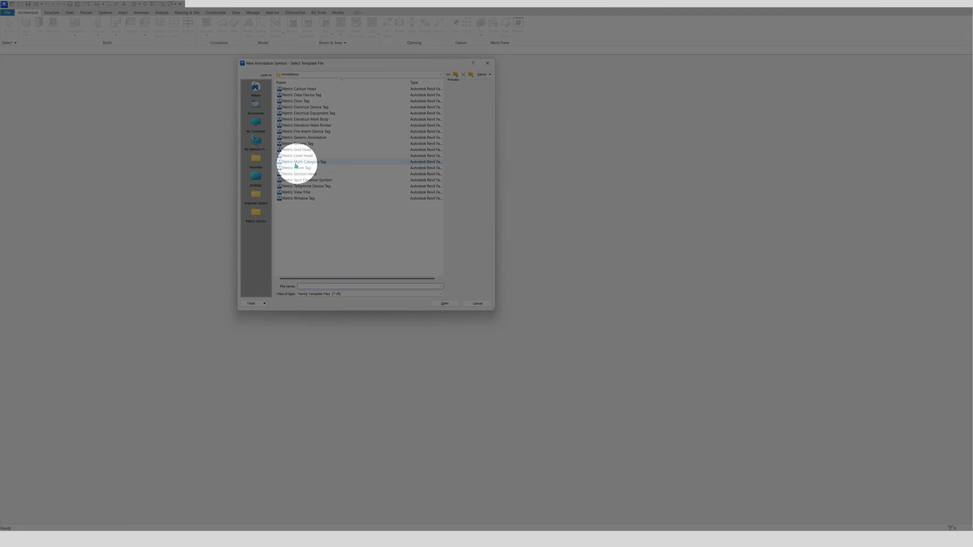
click(319, 163)
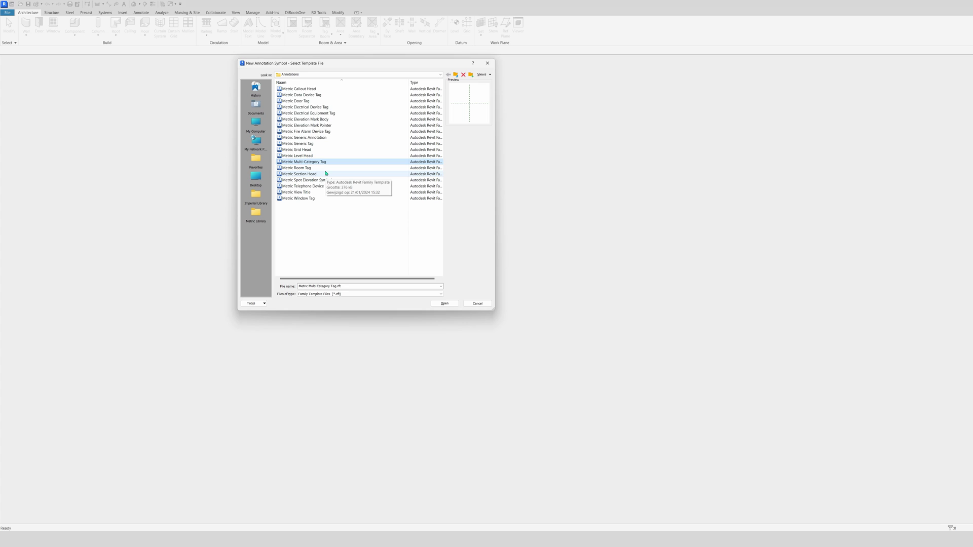
click(444, 303)
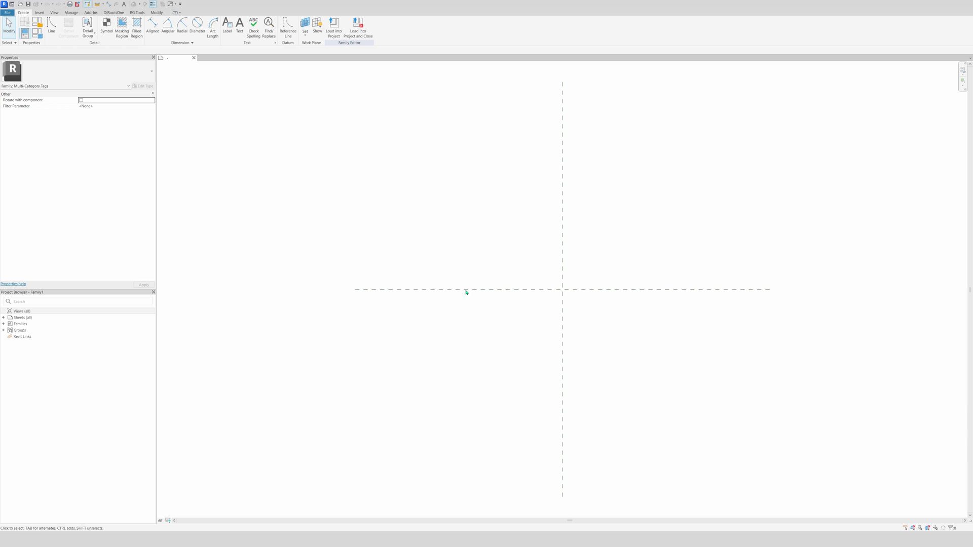
Place a new Label at the reference-plane intersection and browse its available category parameters.
middle_drag(605, 272, 491, 265)
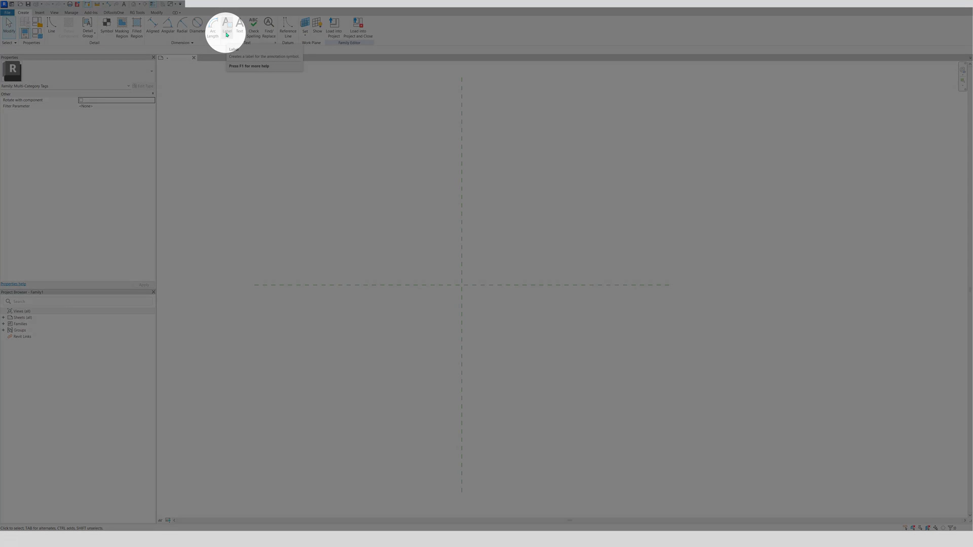
click(227, 33)
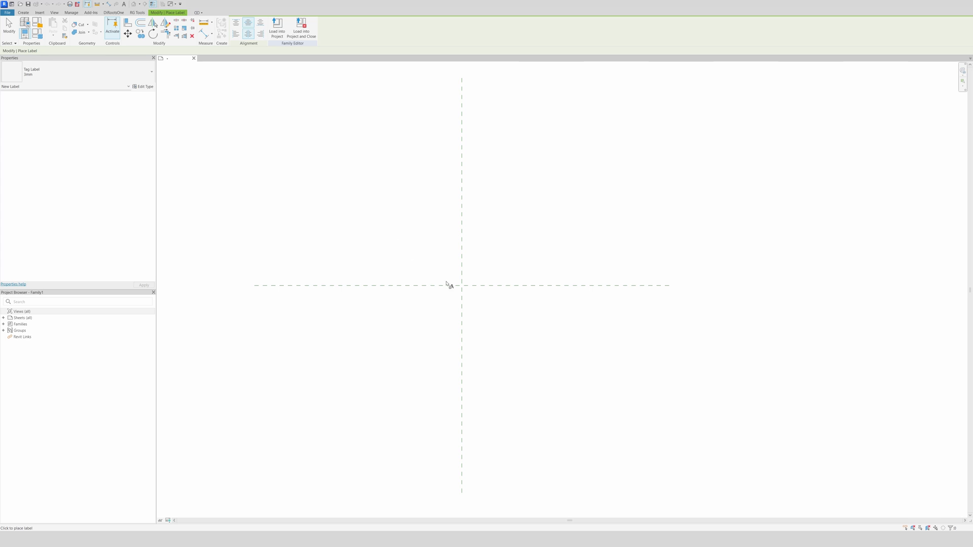
click(462, 287)
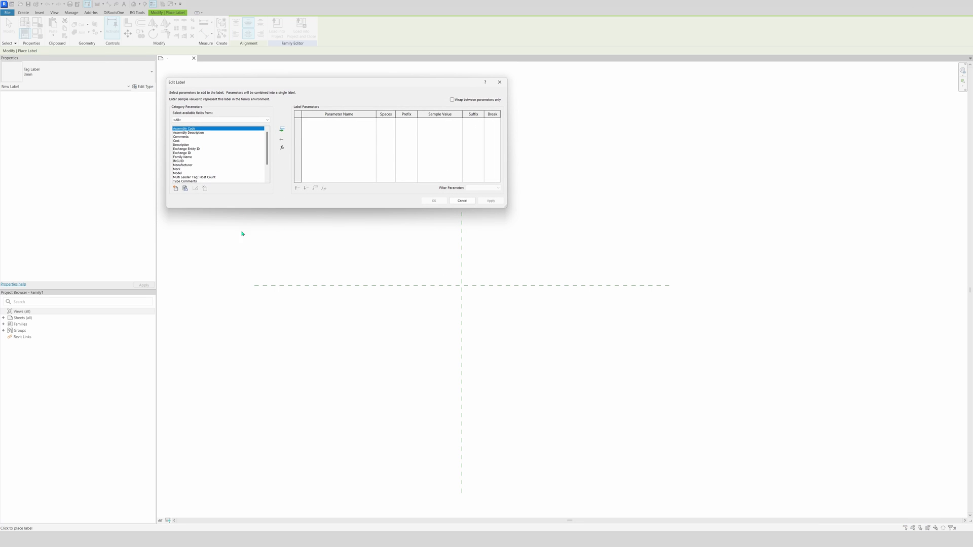
click(183, 149)
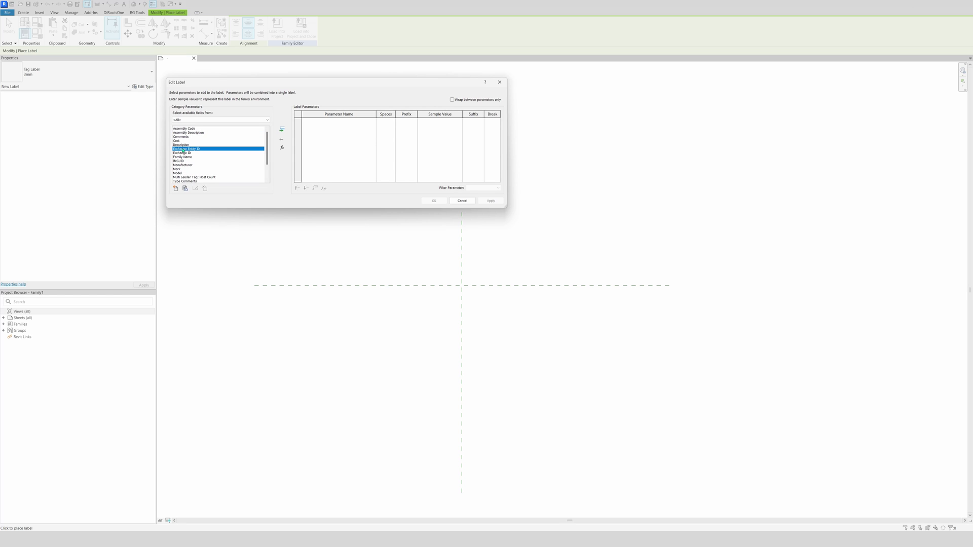
scroll(185, 154, down, 3)
scroll(185, 155, up, 3)
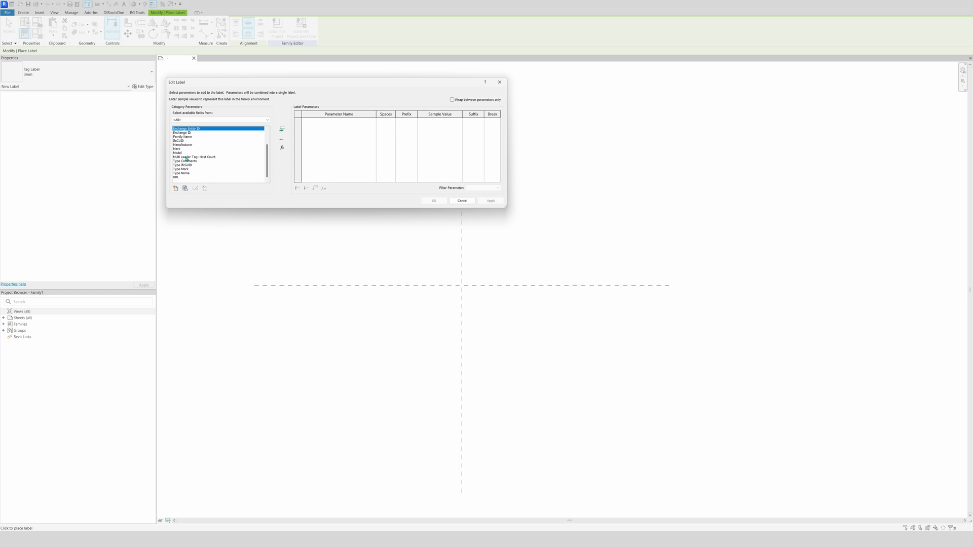
scroll(186, 157, down, 3)
scroll(187, 161, up, 3)
scroll(187, 160, down, 3)
Add the shared parameter LL_Materiaal.Indentificatie to the label's parameters and confirm the label.
click(176, 188)
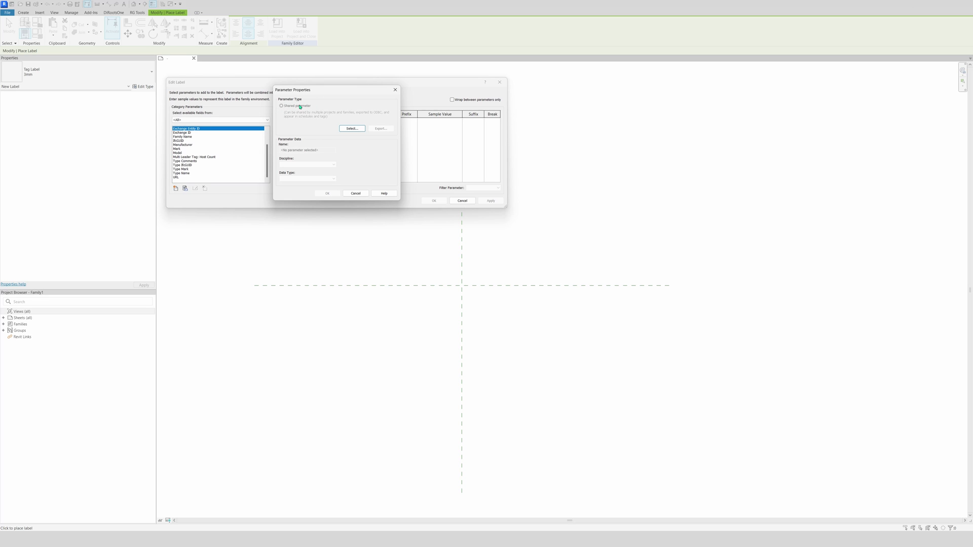
click(352, 128)
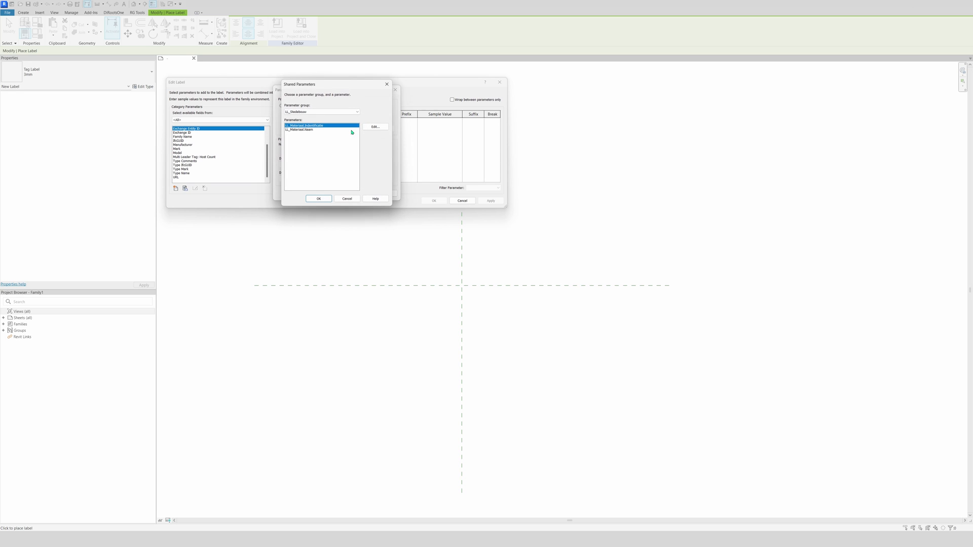
drag(343, 94, 341, 227)
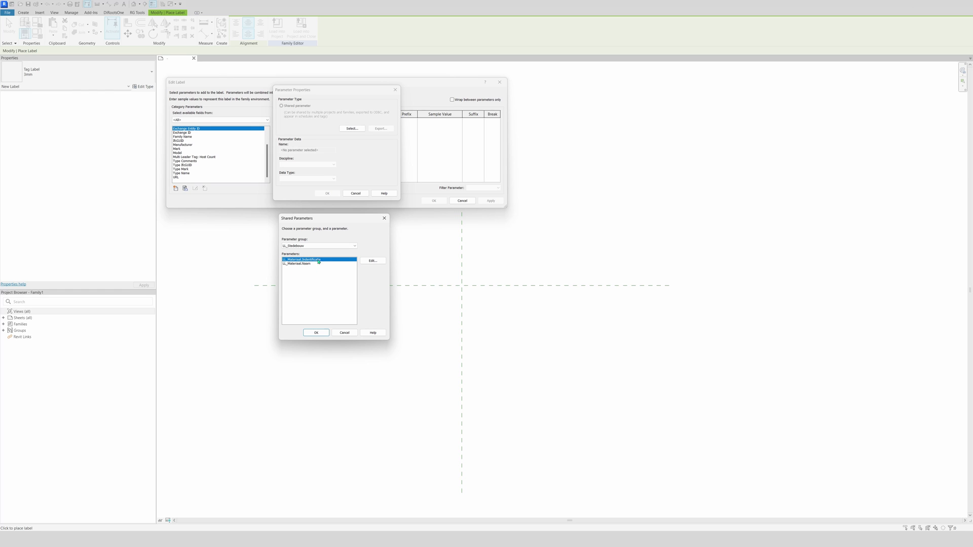
drag(323, 223, 328, 90)
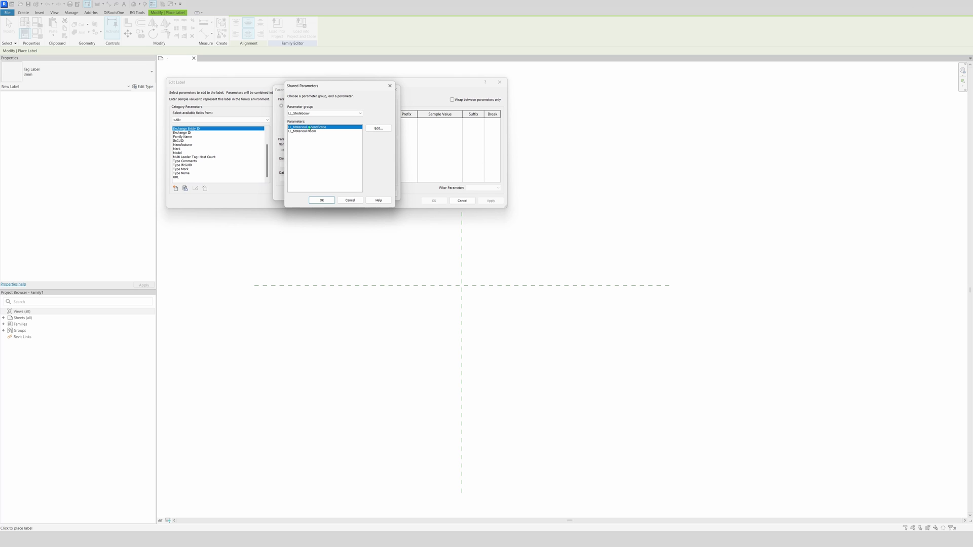
click(322, 202)
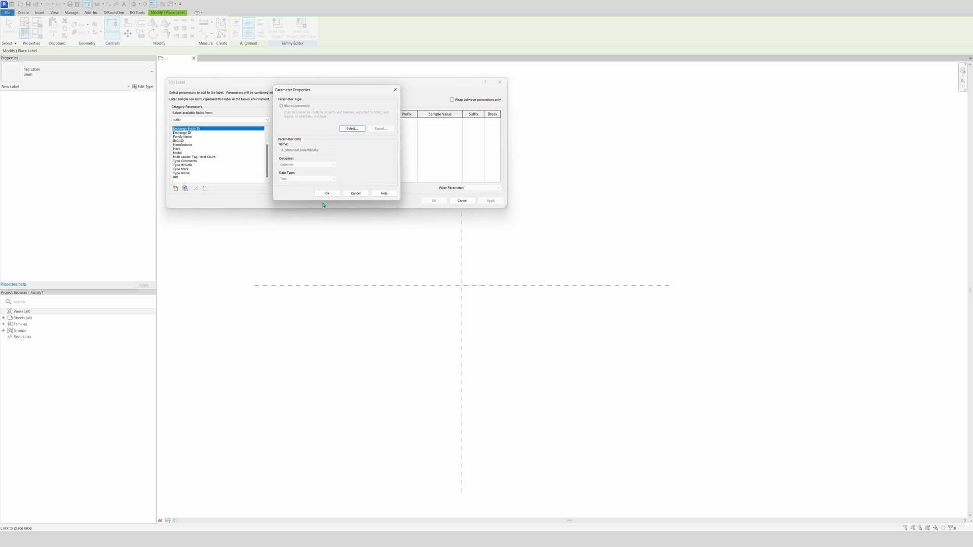
click(326, 193)
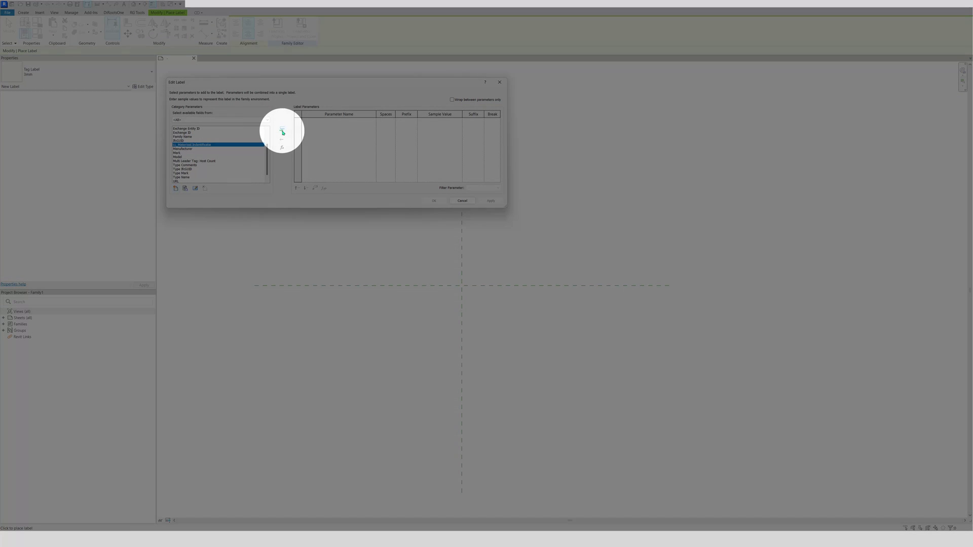
click(282, 131)
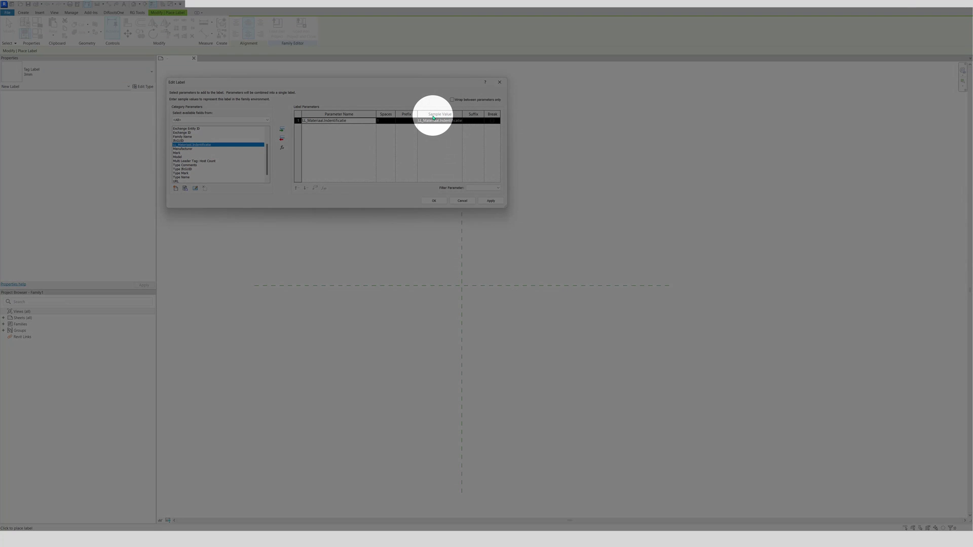
click(434, 201)
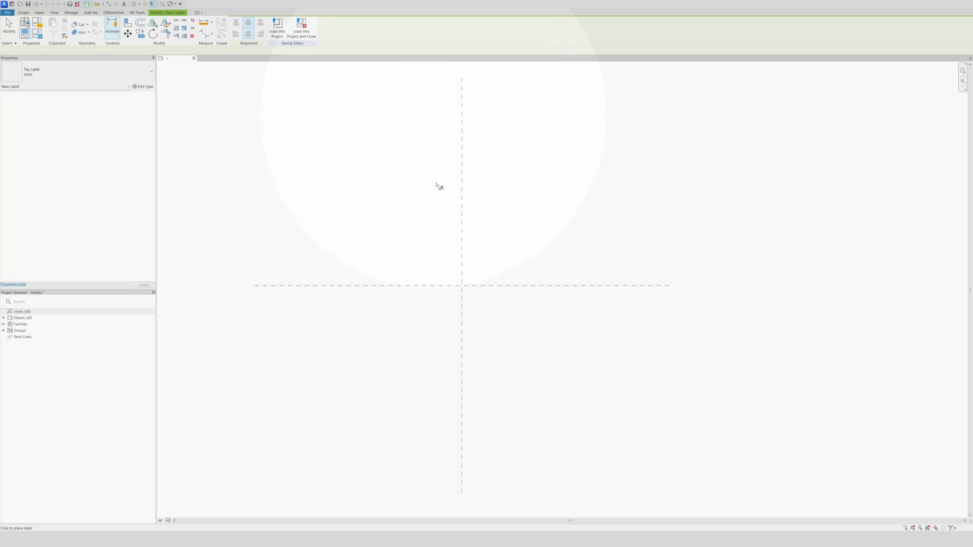
Place the label again at the intersection, re-adding LL_Materiaal.Indentificatie as its parameter.
click(464, 269)
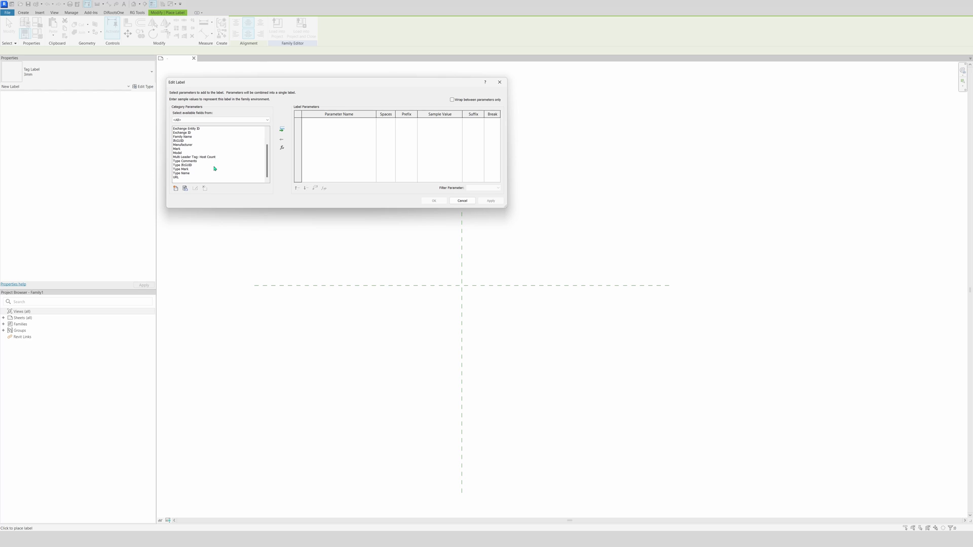
click(176, 188)
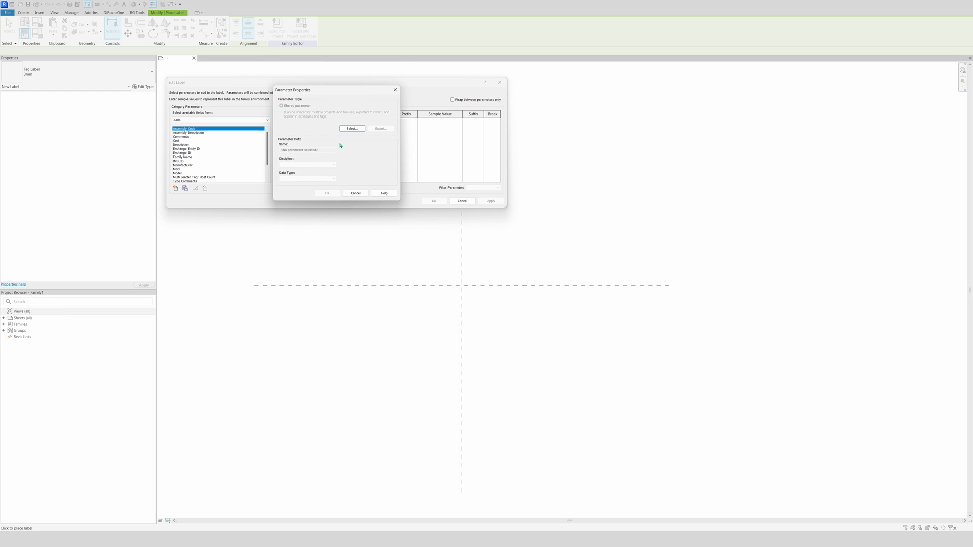
click(351, 129)
click(329, 201)
click(327, 194)
click(282, 130)
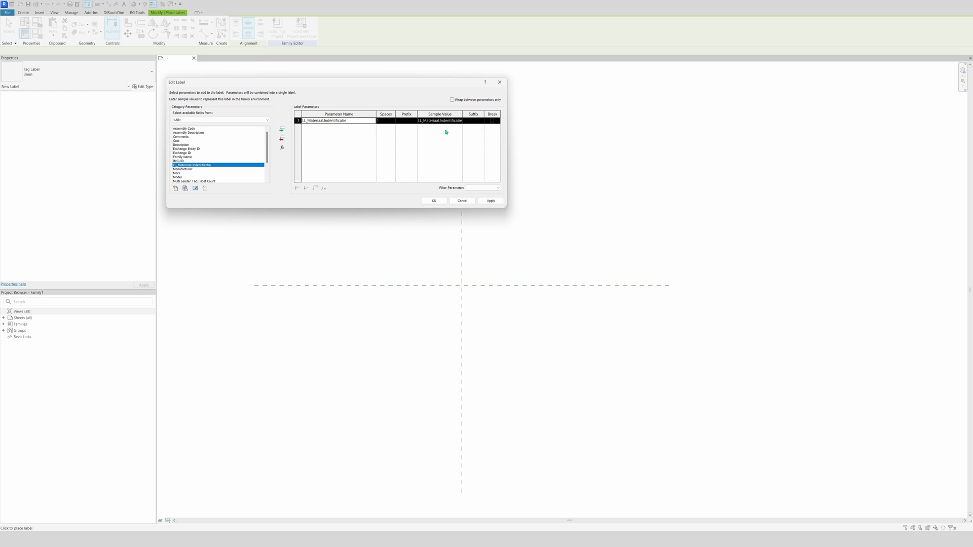
click(431, 202)
scroll(454, 263, up, 3)
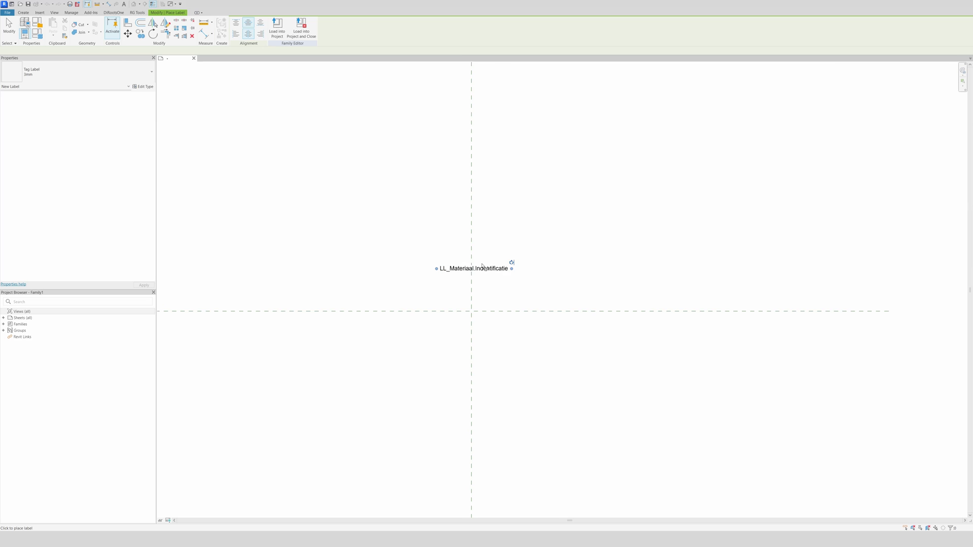
Place another LL_Materiaal.Indentificatie label and move it down onto the horizontal reference plane.
click(484, 297)
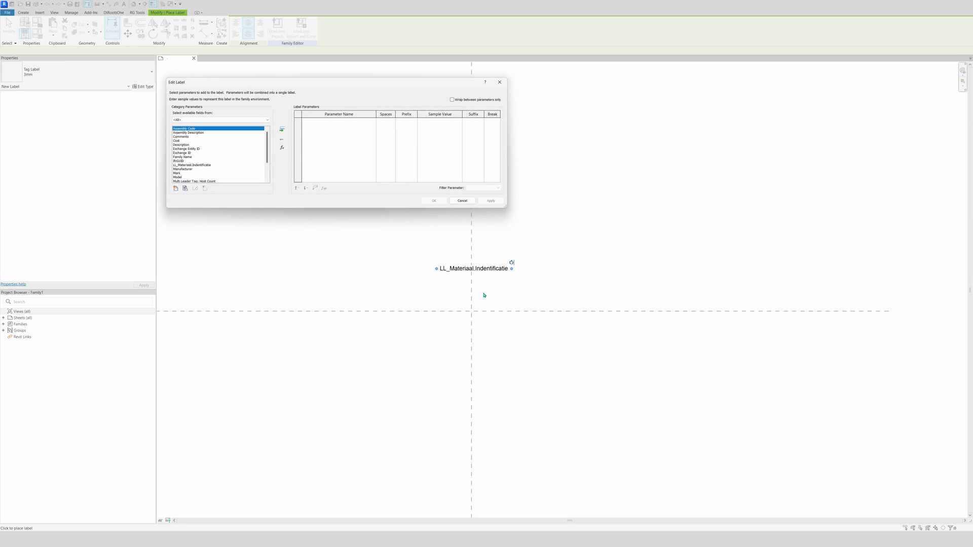
click(461, 200)
drag(480, 286, 479, 314)
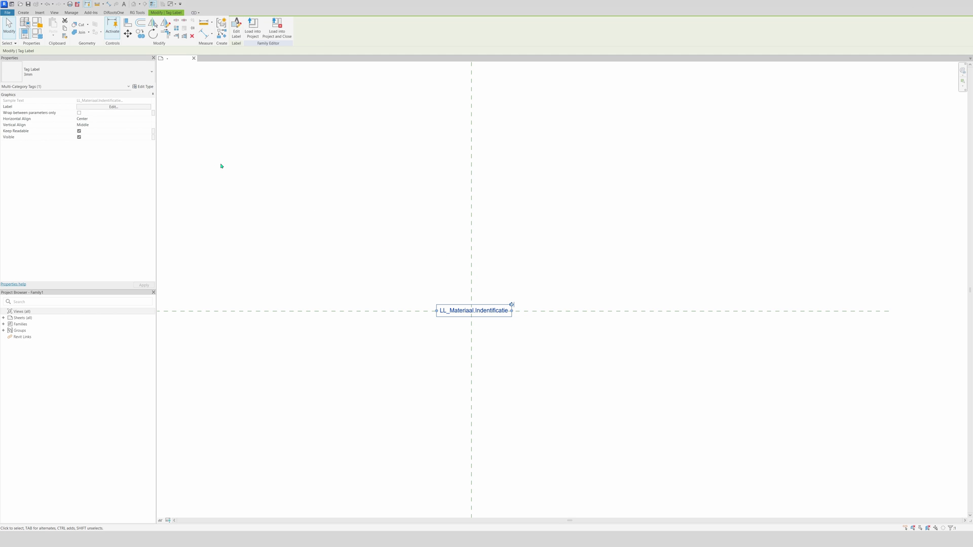
Change the label's sample value to 'A', reposition it over the intersection and select it.
click(132, 107)
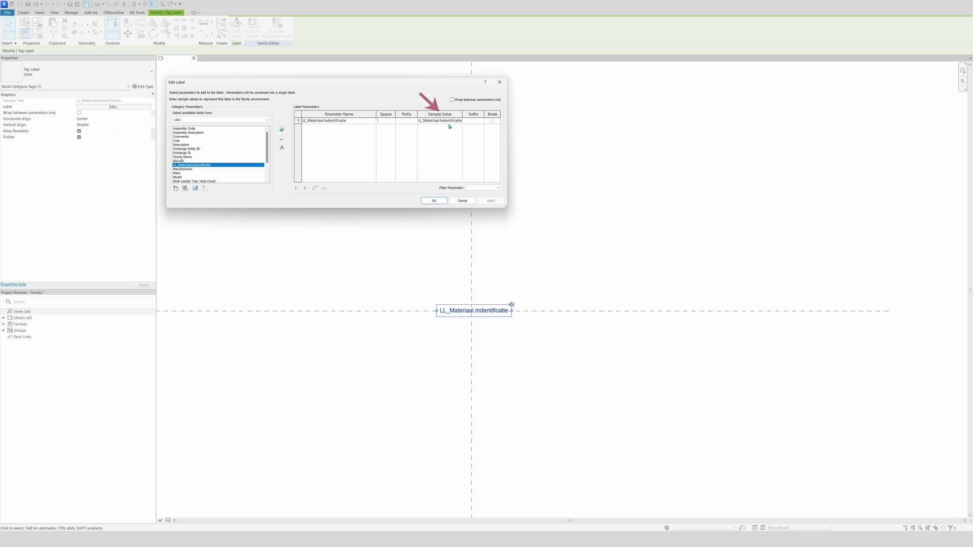
click(449, 122)
text(A)
click(434, 200)
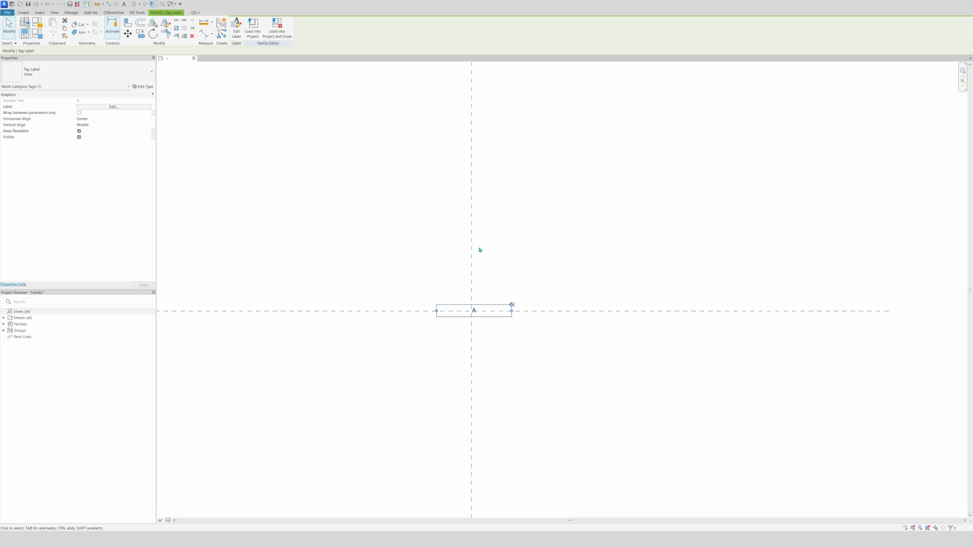
drag(511, 311, 481, 312)
click(484, 280)
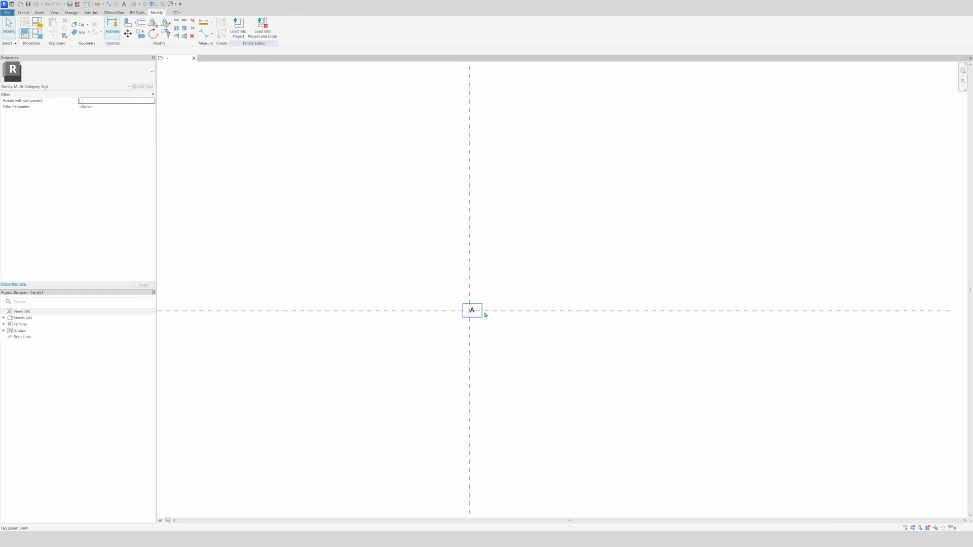
scroll(484, 315, up, 5)
click(453, 315)
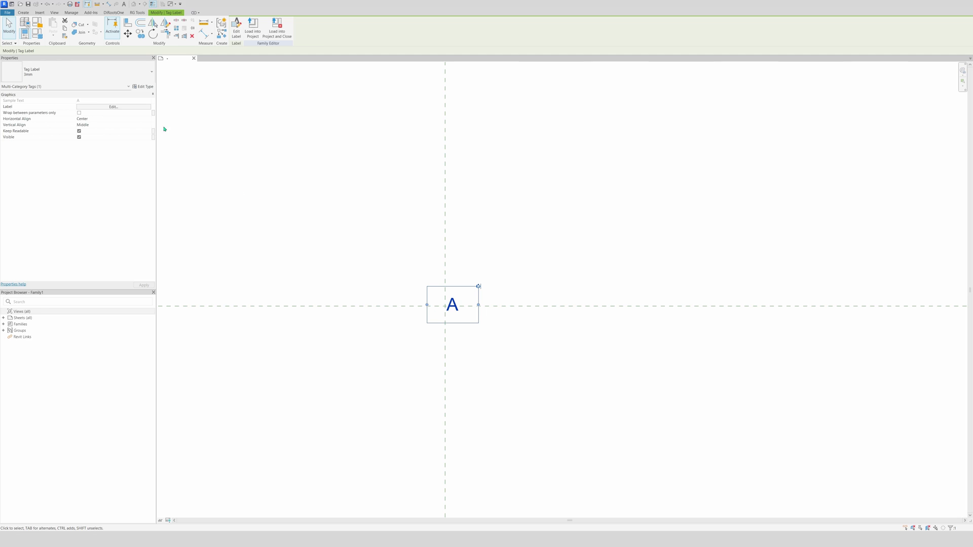
Set the label type to 1.8 mm text size, 0.9 width factor and transparent background.
click(143, 87)
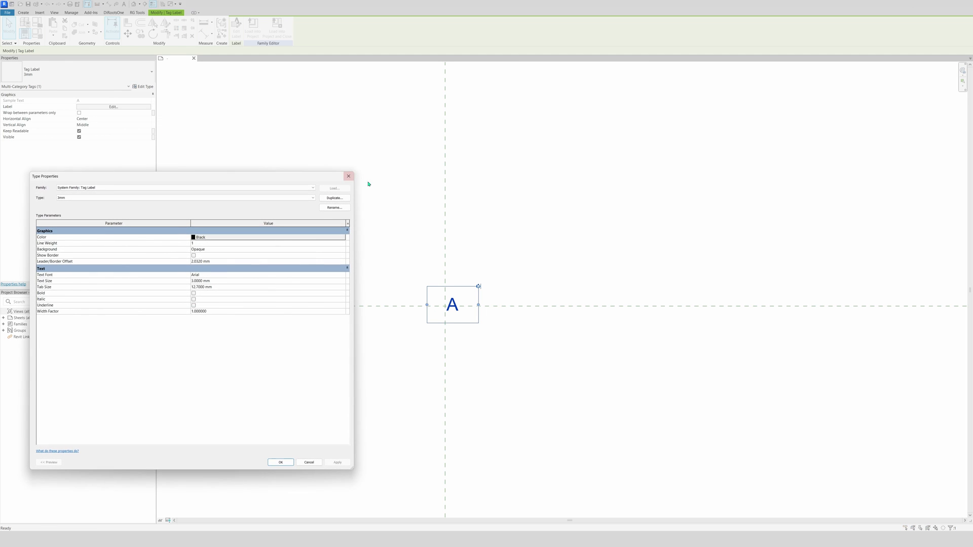
drag(184, 177, 635, 132)
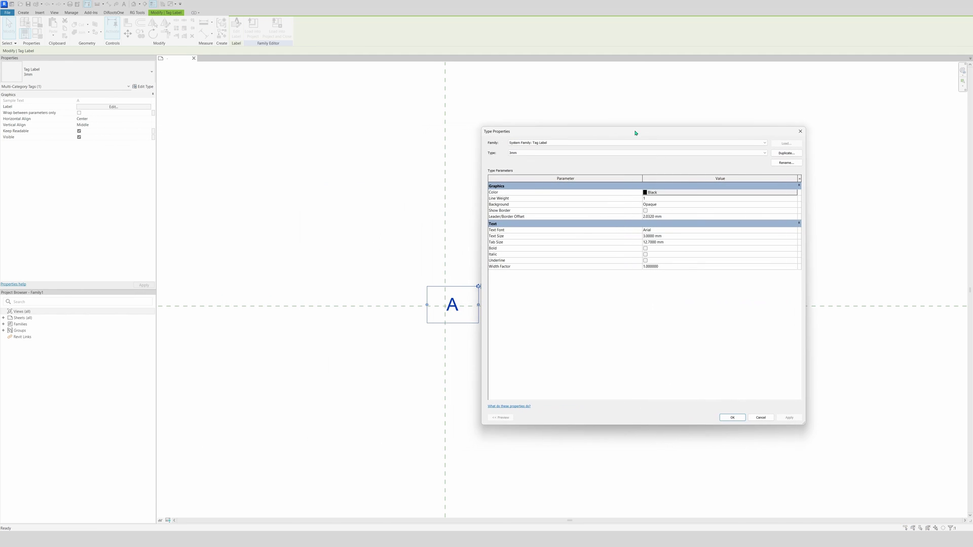
click(673, 236)
text(1.8)
click(669, 265)
text(0.9)
key(Return)
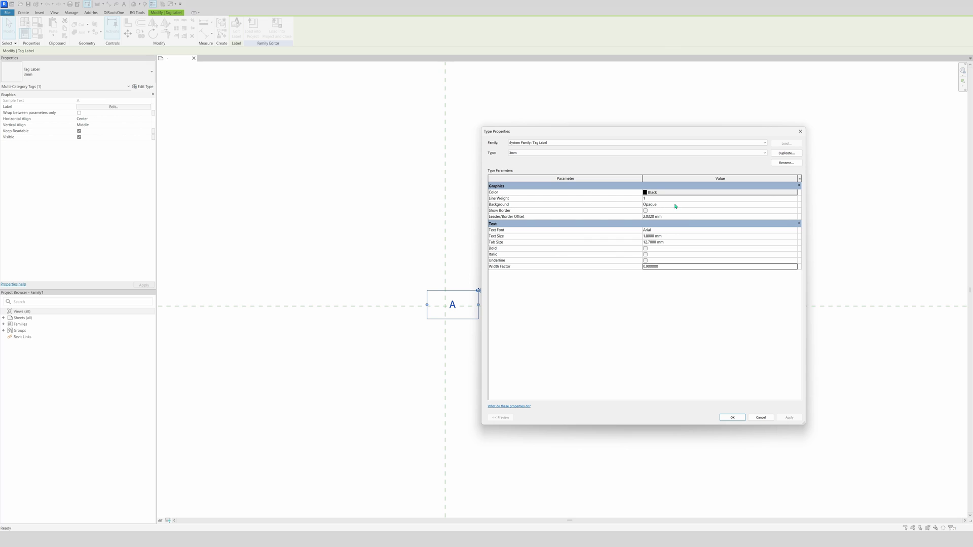
click(794, 204)
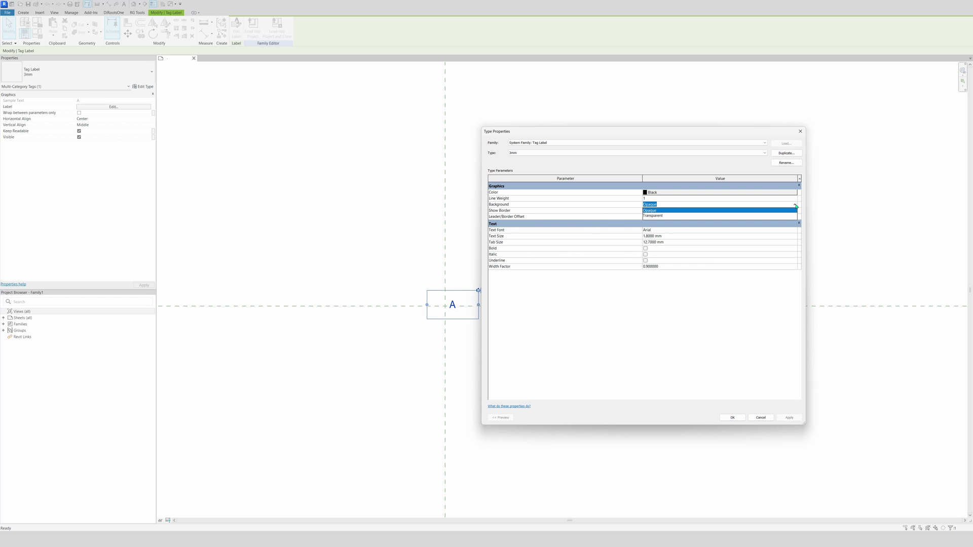
click(682, 216)
click(790, 417)
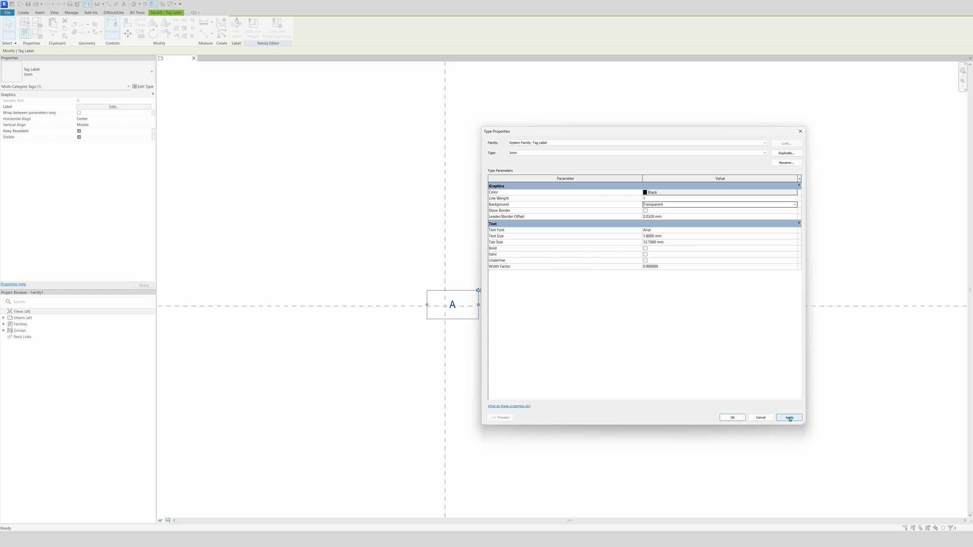
click(731, 418)
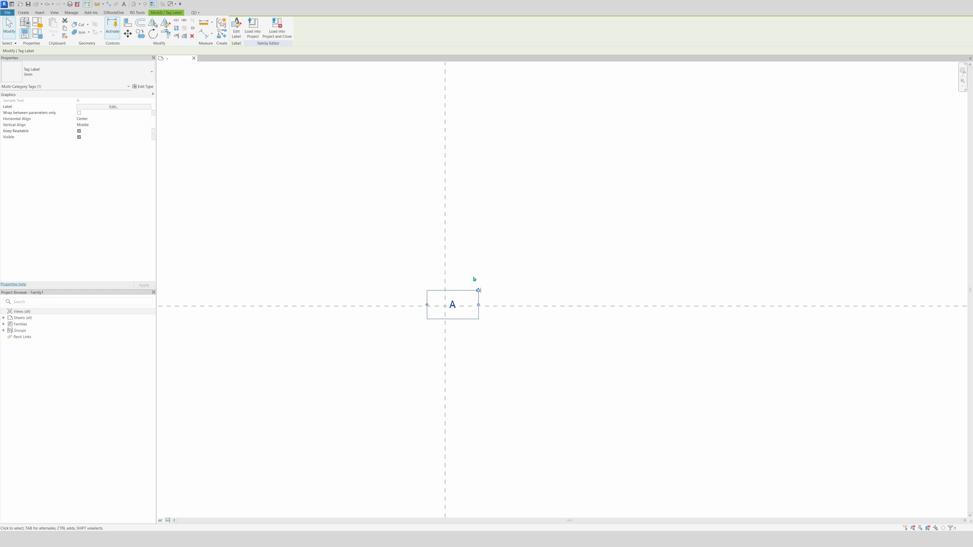
Drag the A label onto the reference-plane intersection and deselect it.
scroll(454, 292, up, 3)
mouse_move(456, 293)
mouse_down()
mouse_move(443, 293)
mouse_move(442, 304)
mouse_up()
scroll(442, 317, up, 5)
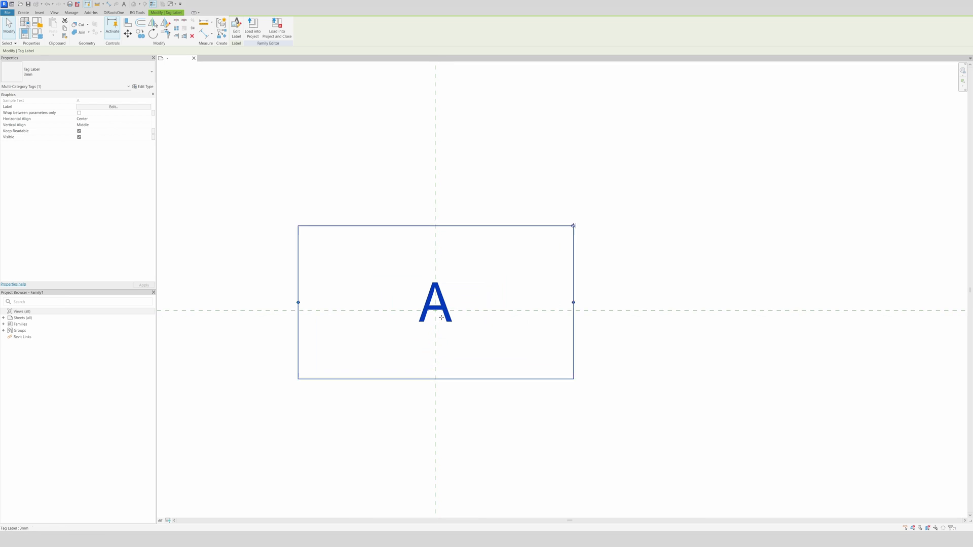
scroll(441, 317, up, 1)
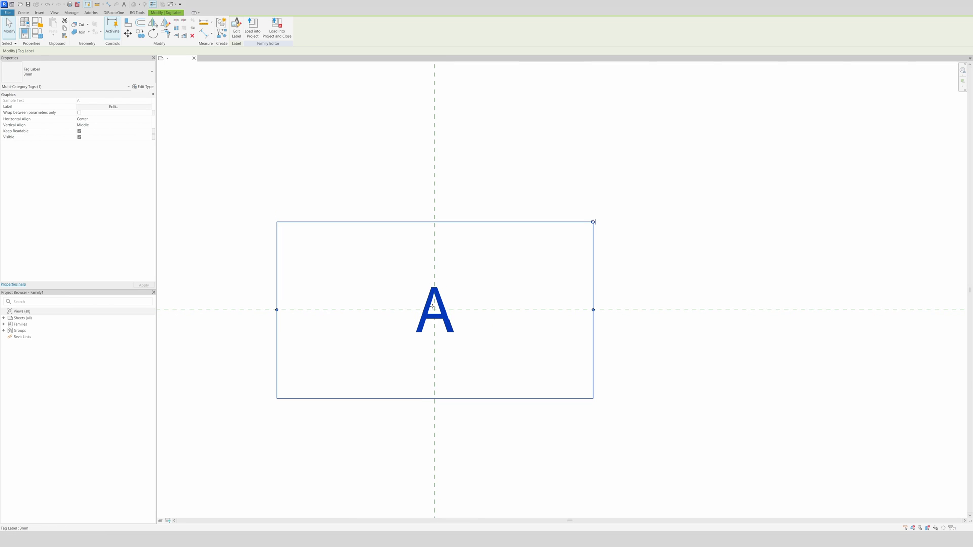
scroll(433, 305, down, 4)
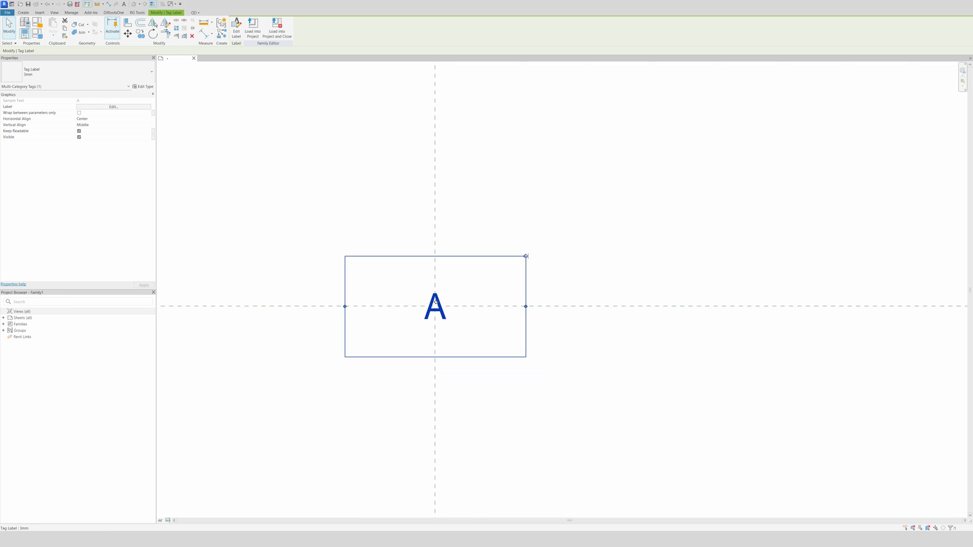
click(476, 236)
scroll(485, 243, down, 1)
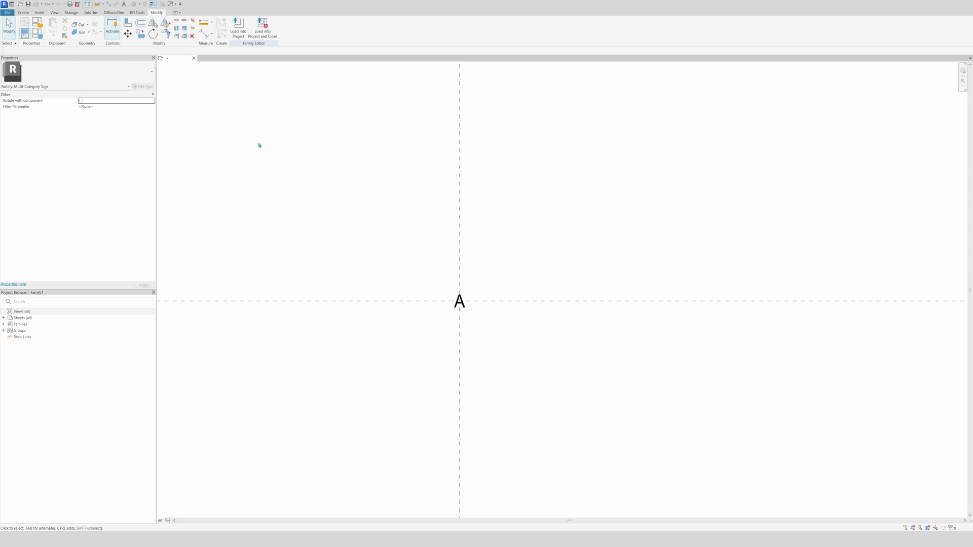
click(26, 13)
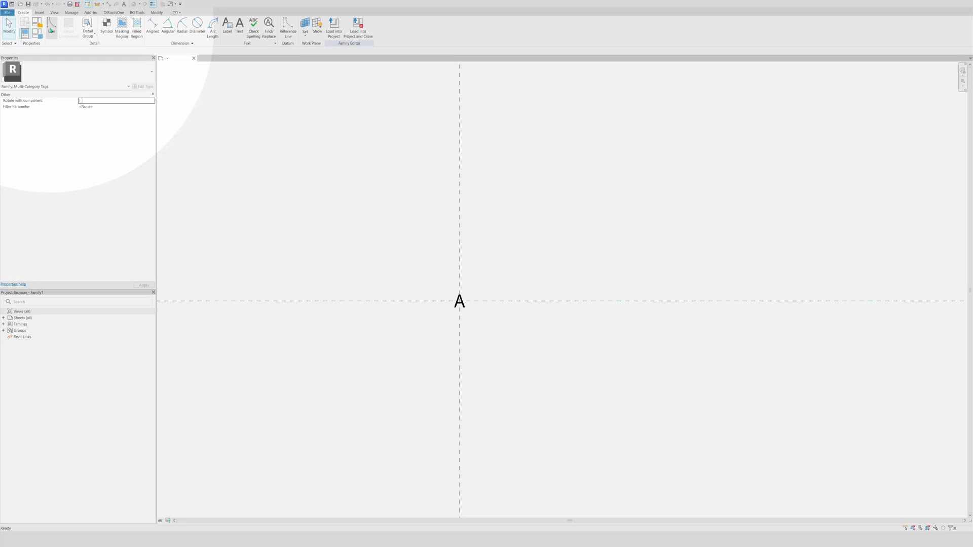
Draw a 4-sided inscribed polygon diamond around the A, centred on the reference-plane intersection.
click(51, 31)
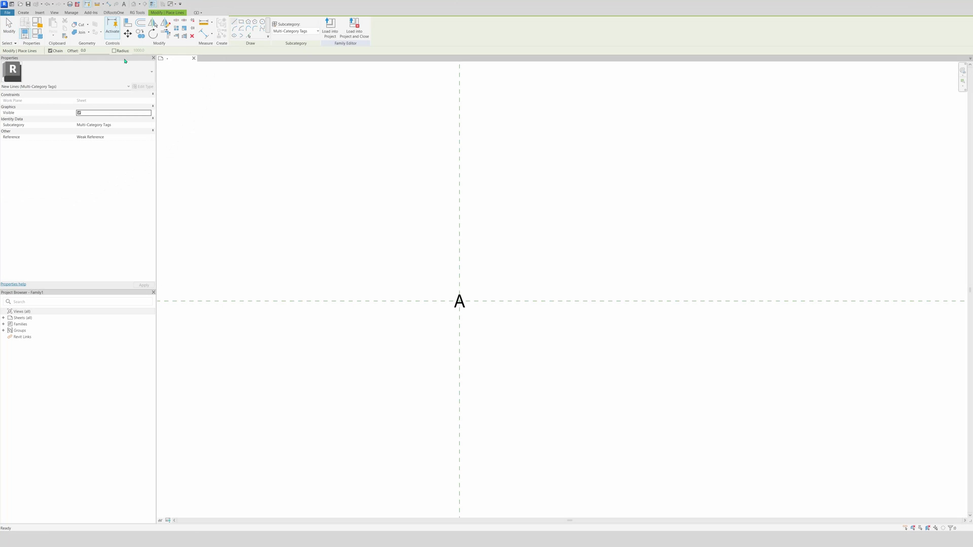
click(248, 23)
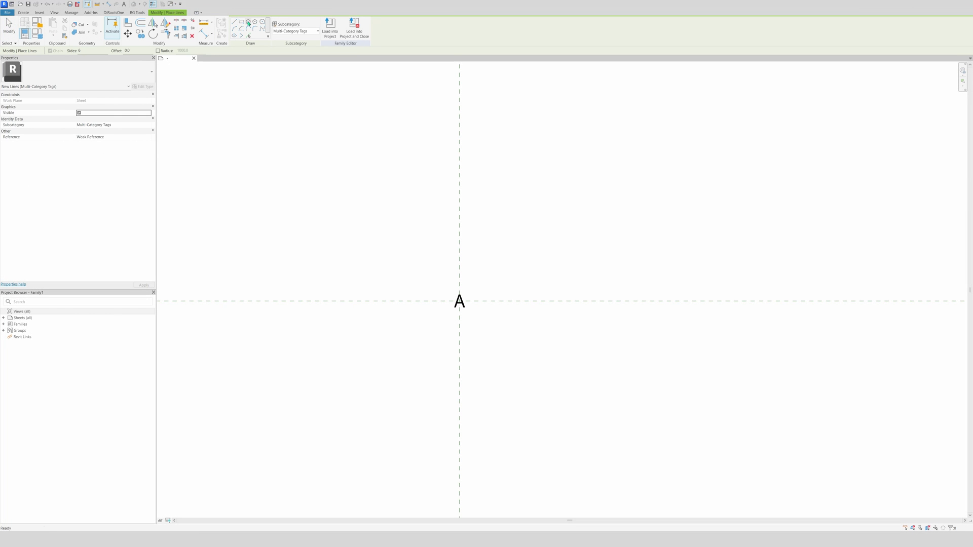
double_click(94, 49)
text(4)
click(459, 301)
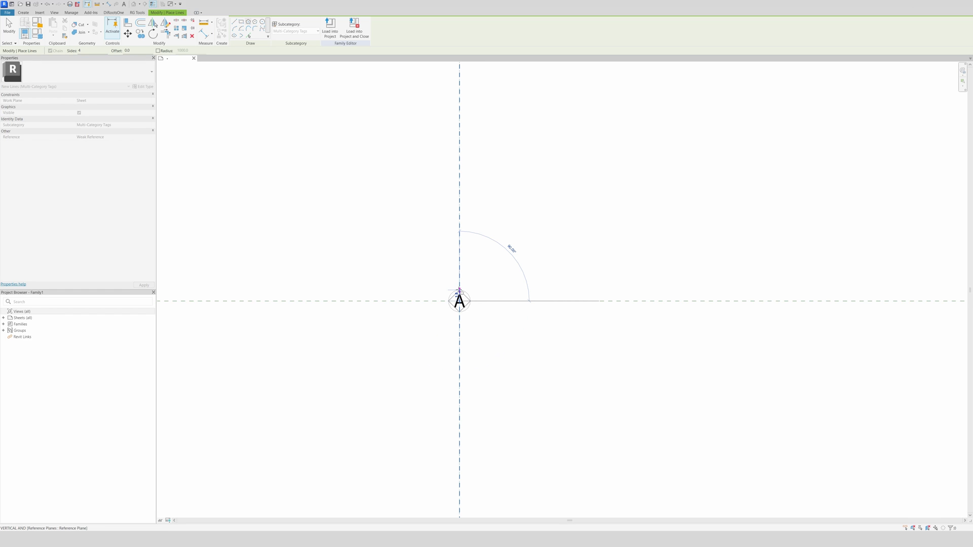
click(459, 286)
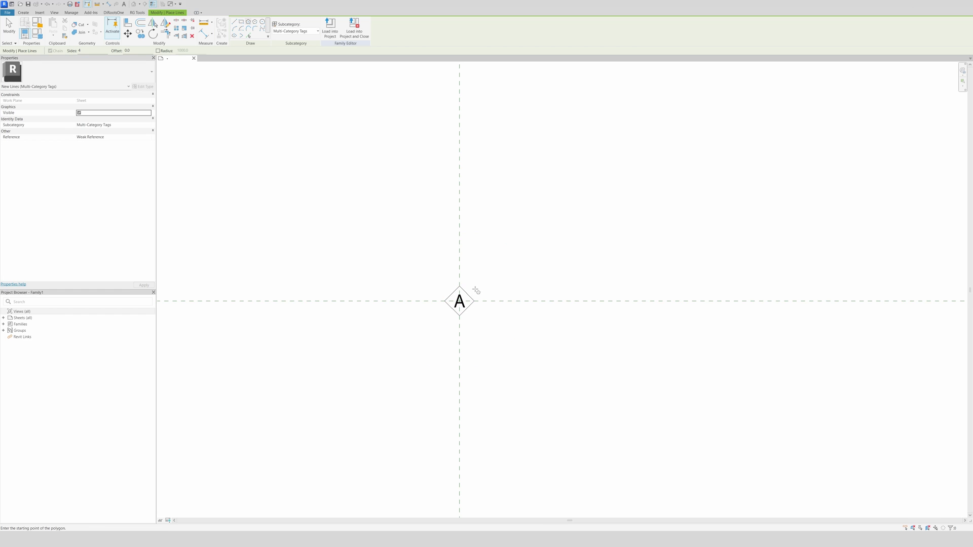
scroll(466, 293, up, 2)
key(Escape)
key(Escape)
click(459, 315)
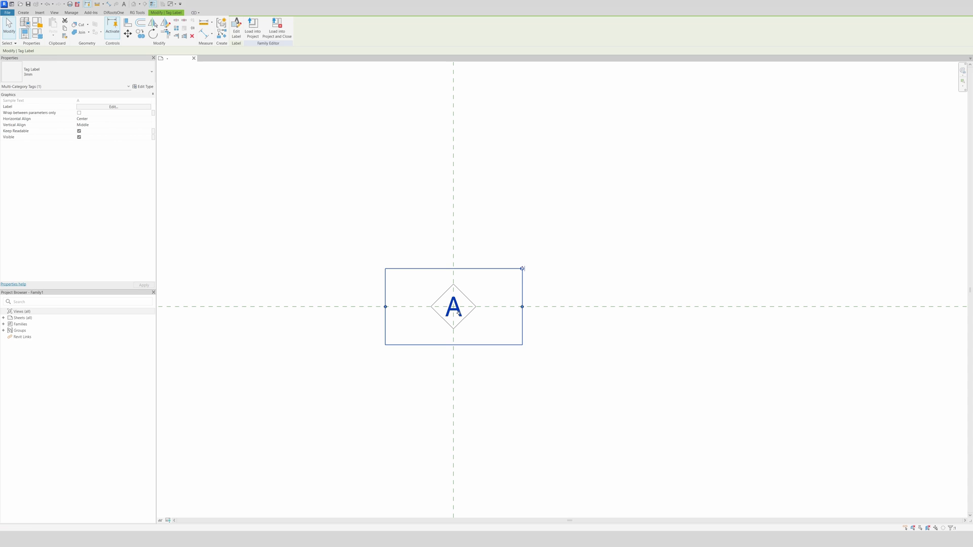
click(482, 224)
scroll(480, 270, down, 1)
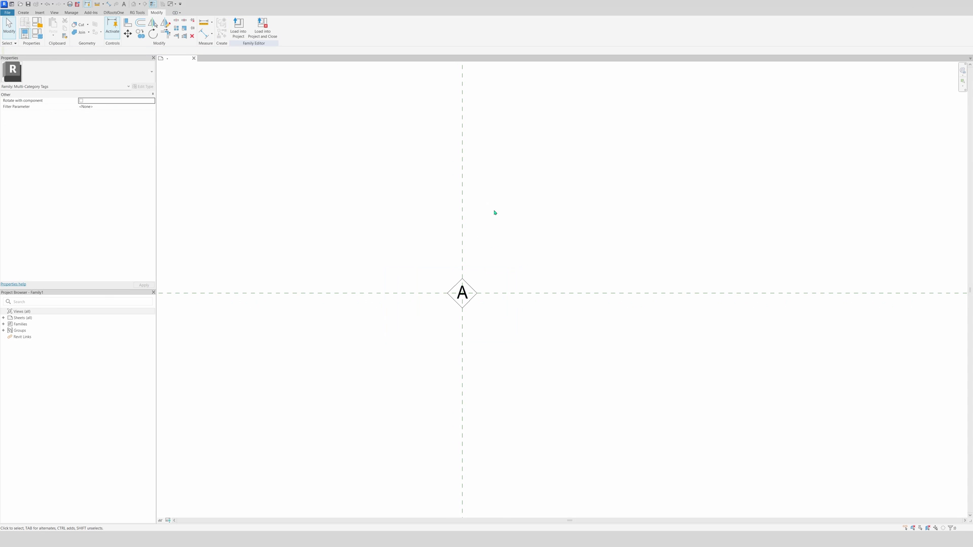
click(22, 13)
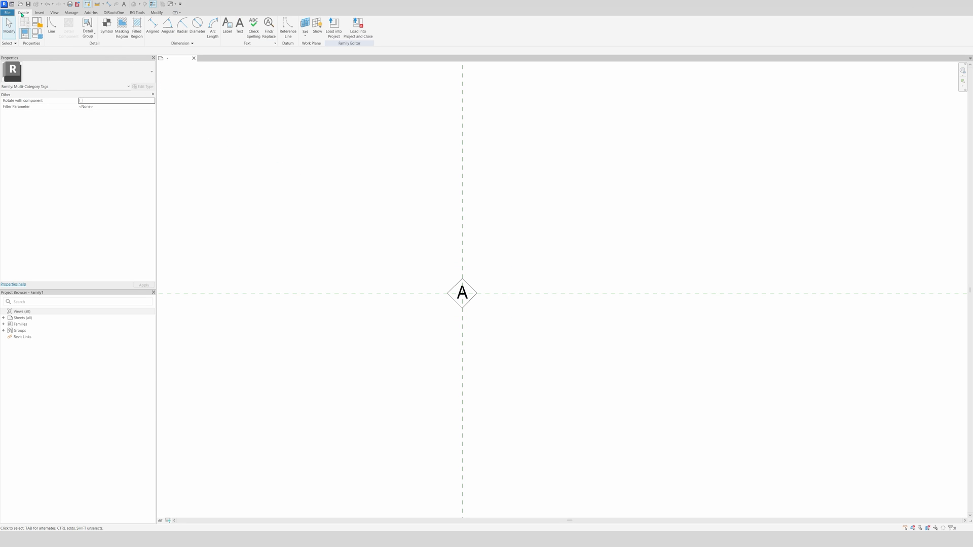
Start a masking region and pick the diamond's edges as its boundary.
click(123, 37)
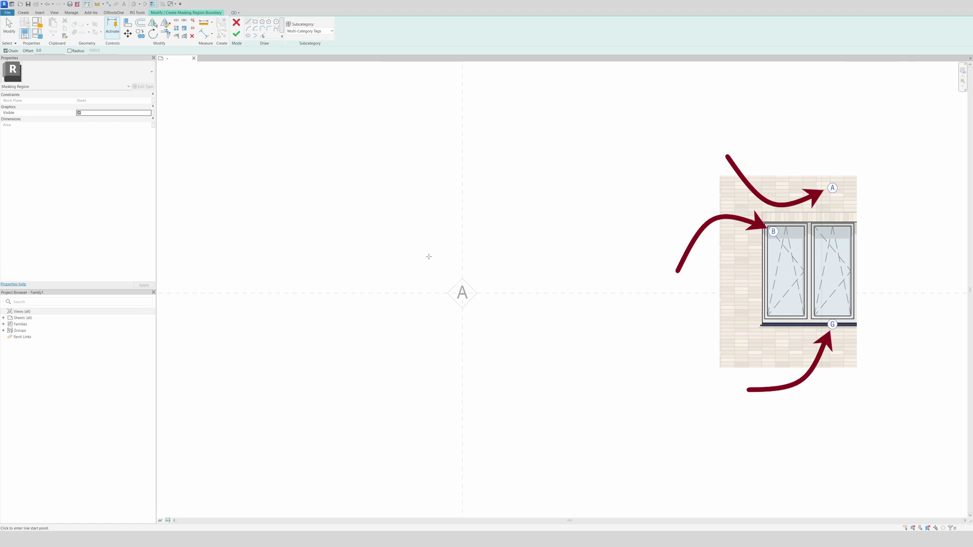
click(261, 38)
click(470, 300)
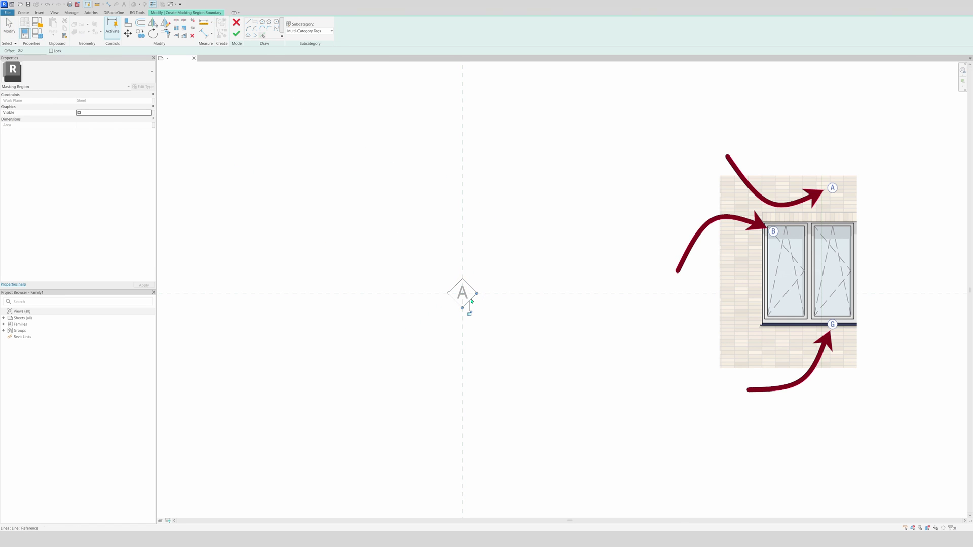
click(455, 301)
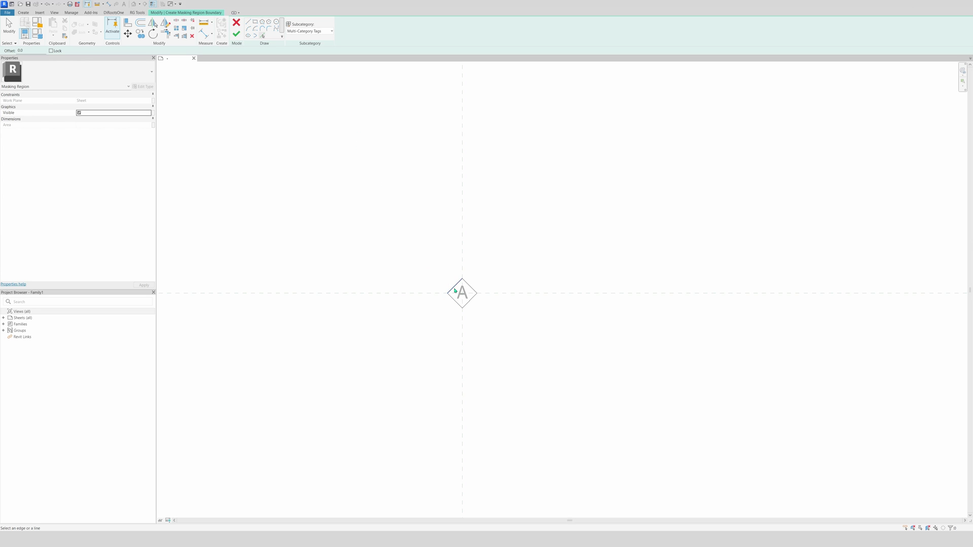
key(Escape)
Set all four boundary lines to <Invisible lines> and finish the masking region.
drag(429, 263, 488, 317)
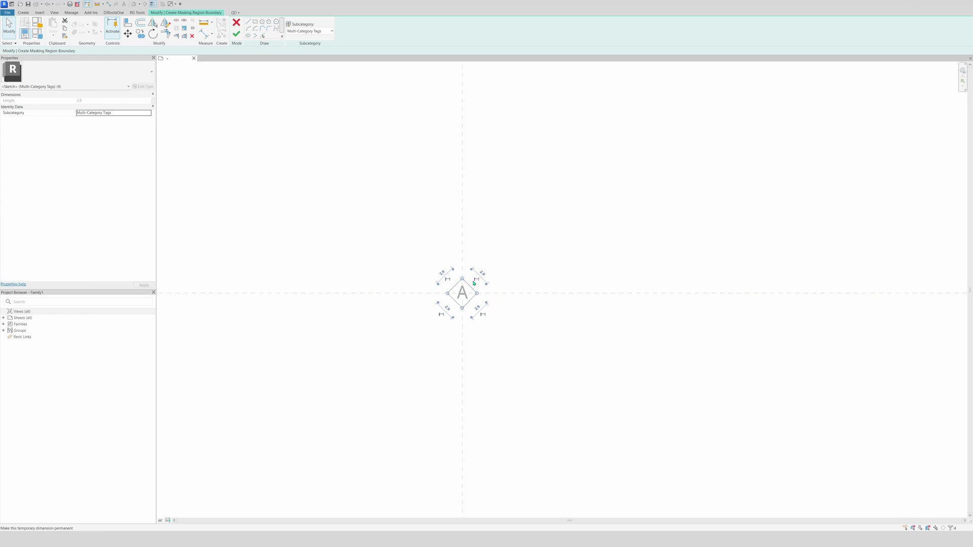
click(311, 32)
click(303, 49)
click(510, 222)
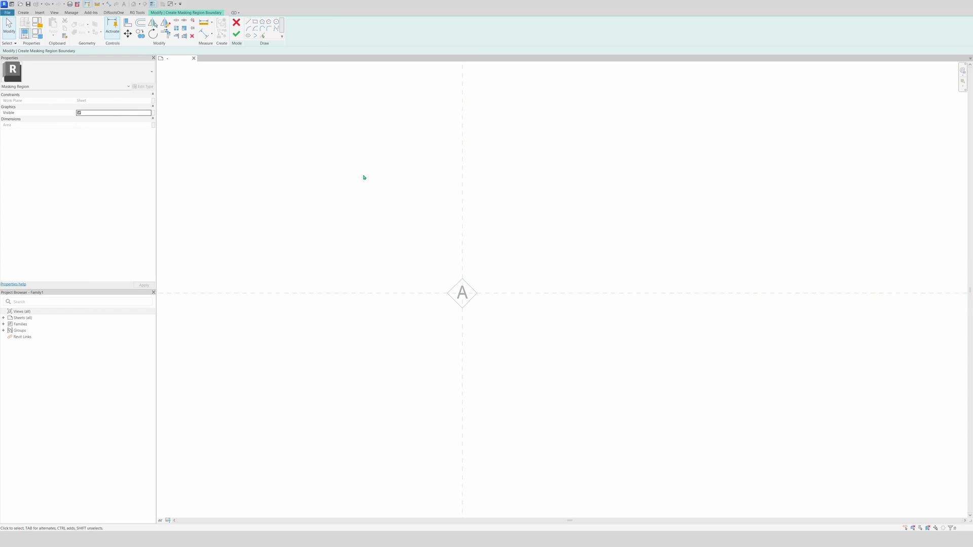
click(236, 34)
Deselect the region and switch to the project's 00.Gelijkvloers floor plan with the Manage tools.
click(413, 254)
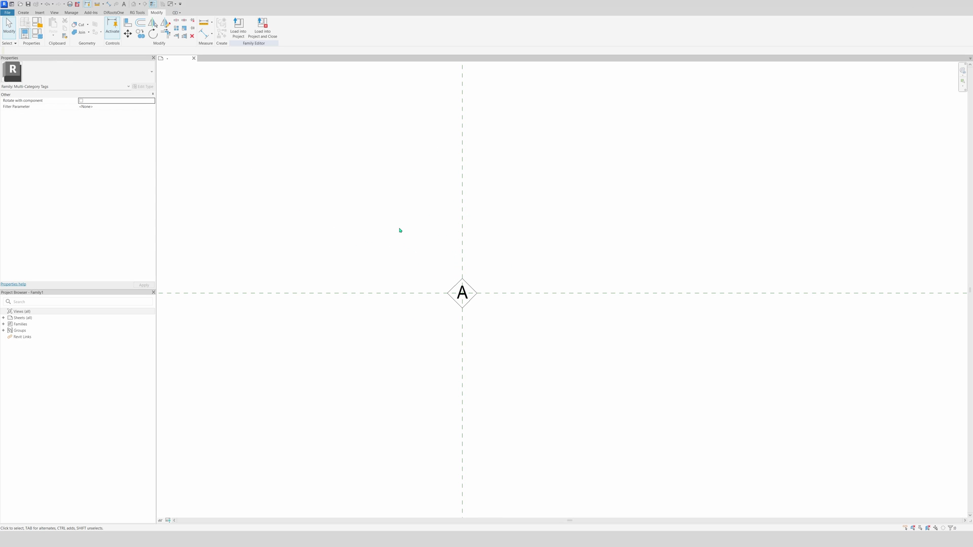
scroll(456, 238, up, 3)
key(ctrl+Tab)
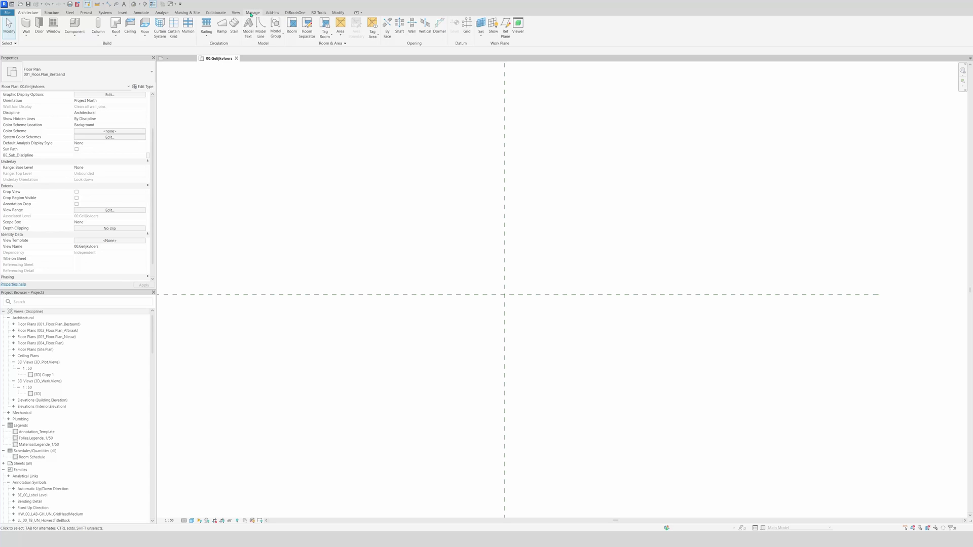
click(252, 14)
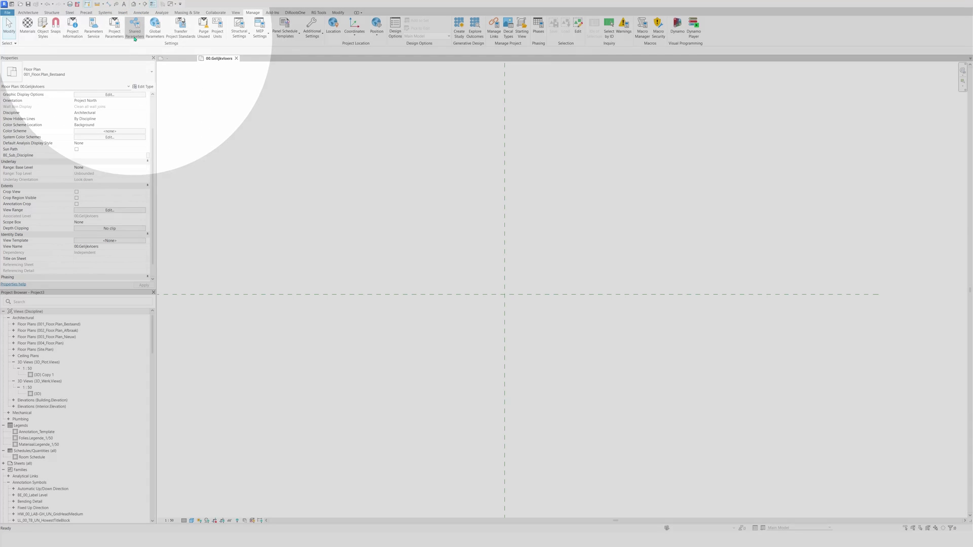
Create and save a new shared parameter file named LL_Video_SharedParameter.
click(135, 37)
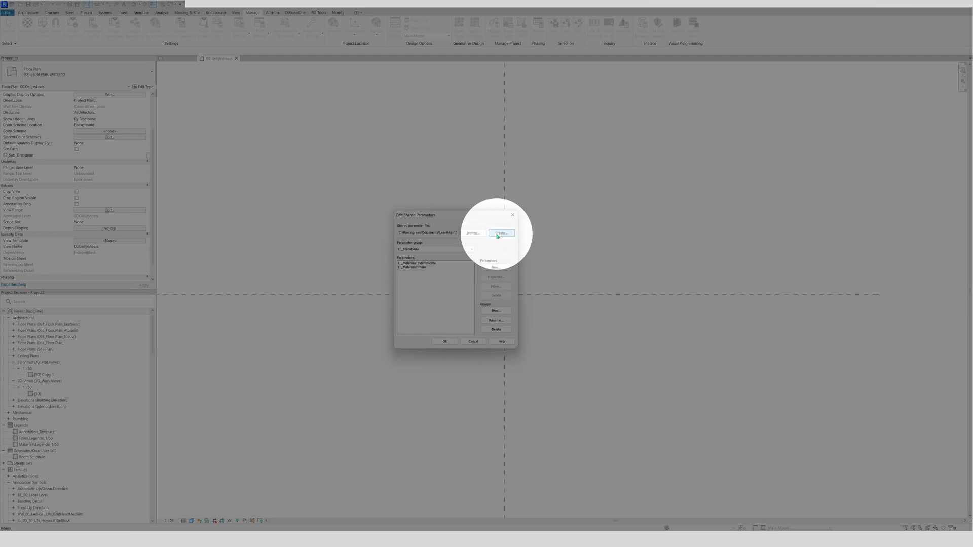
click(497, 234)
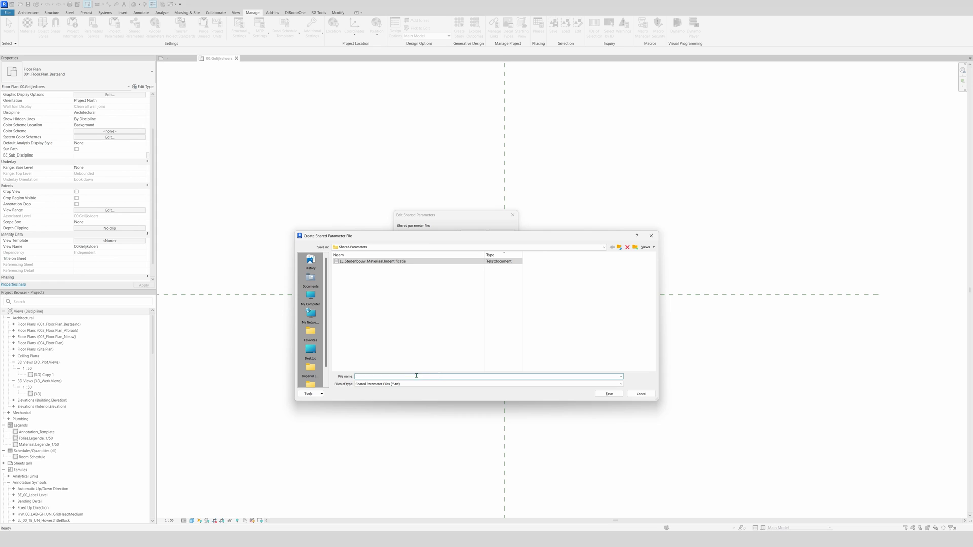
text(LL_S)
key(BackSpace)
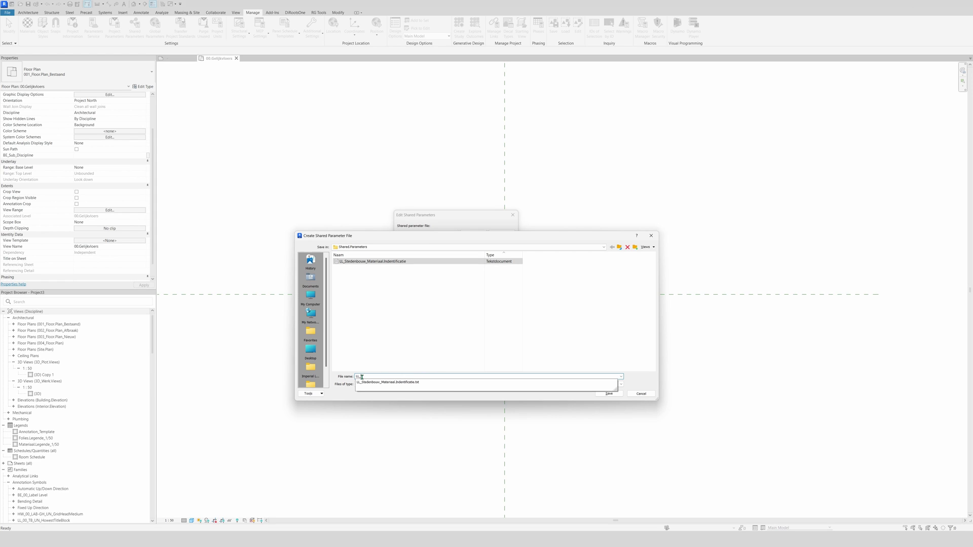
text(Video_SharedParameter)
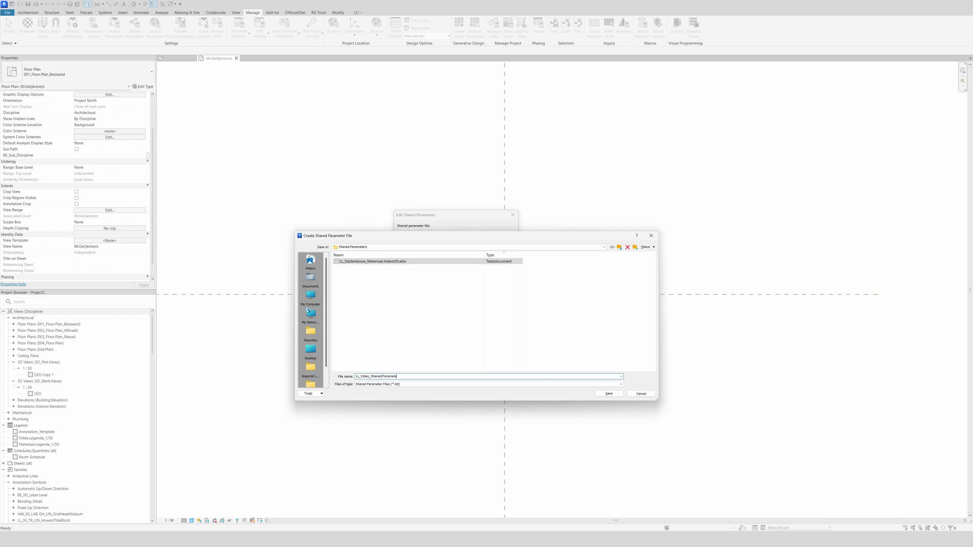
click(382, 376)
click(608, 394)
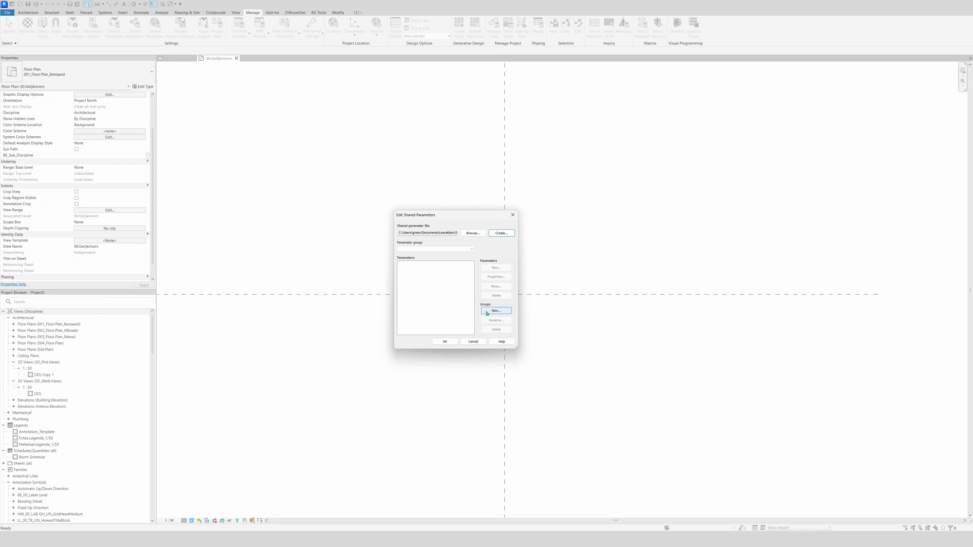
Add a new parameter group named Video.
click(485, 311)
text(Video)
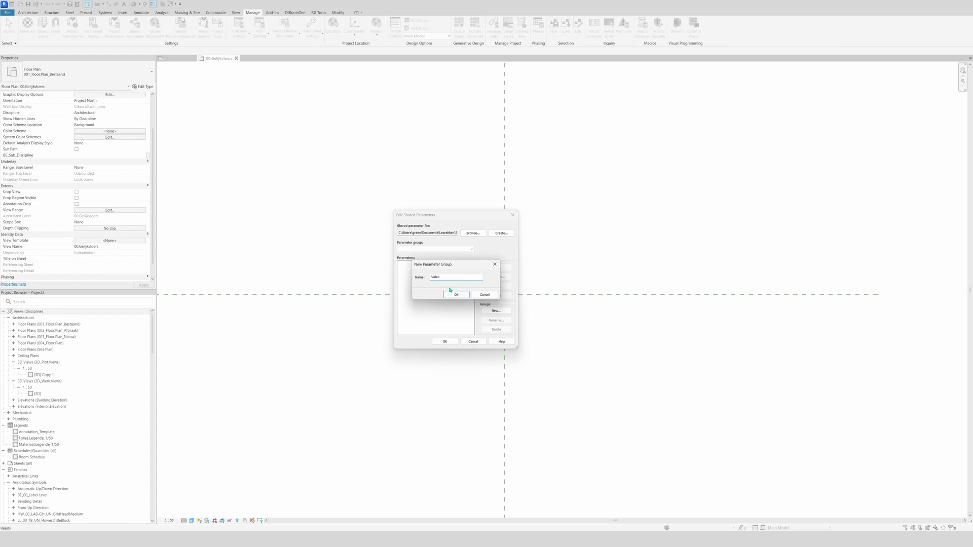
click(450, 294)
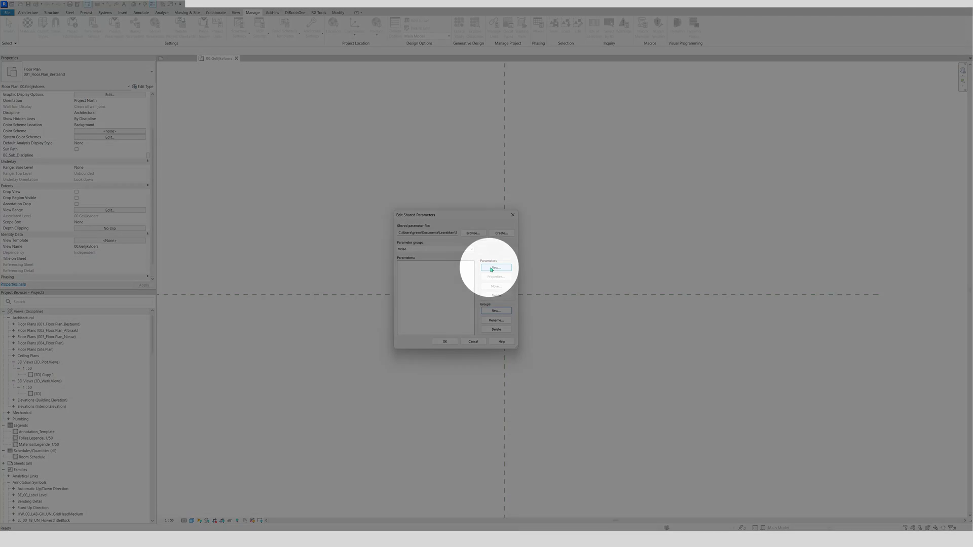
Define Text parameter LL_Video_Identification with the tooltip 'identification number'.
click(488, 268)
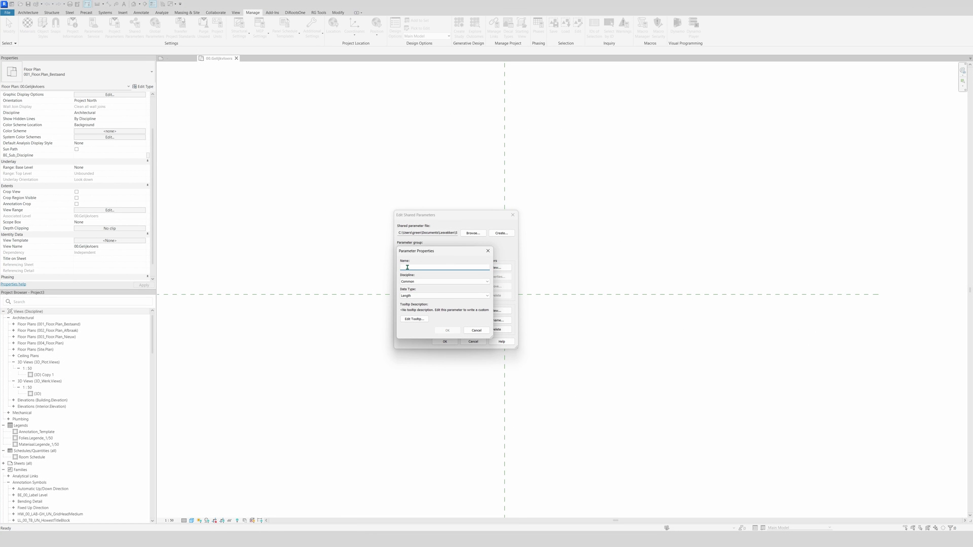
text(Li)
text(_Video_Identification)
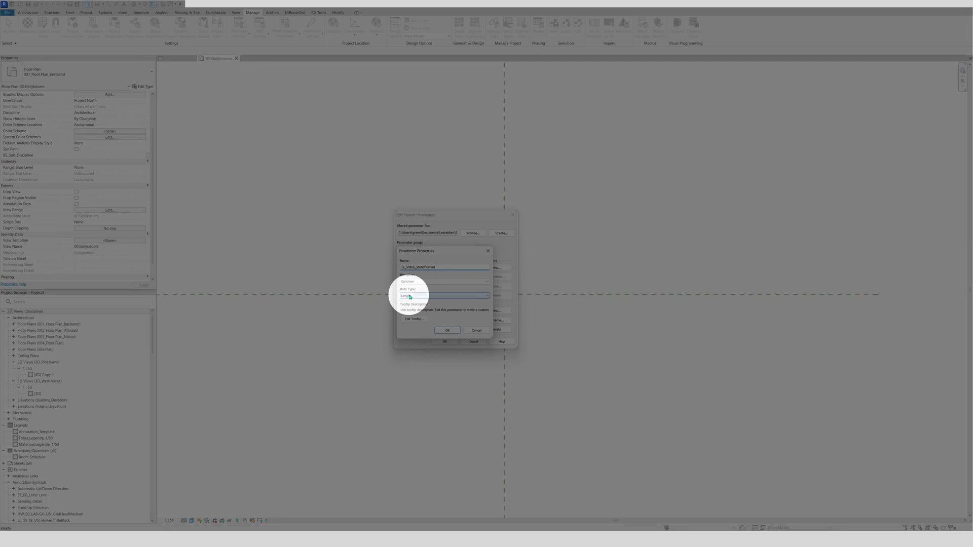
click(410, 296)
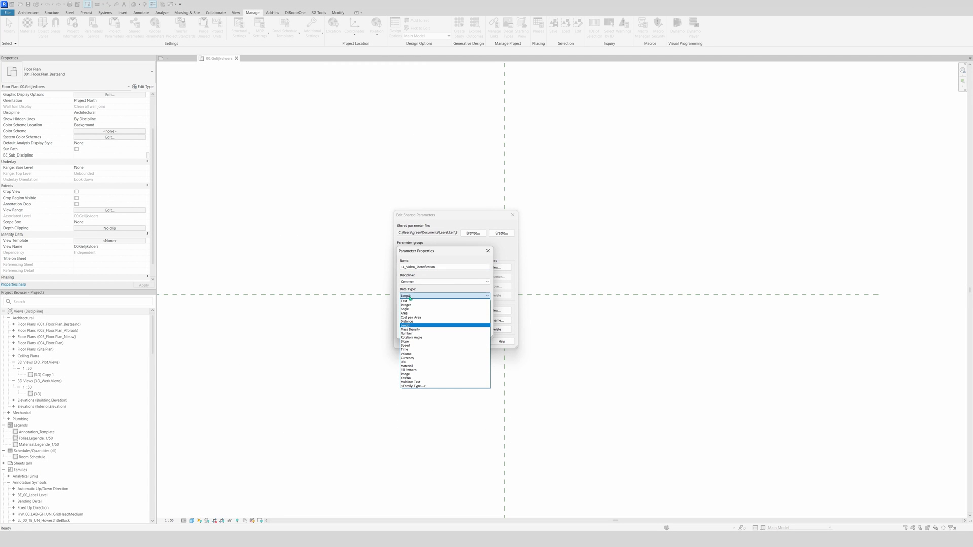
click(406, 301)
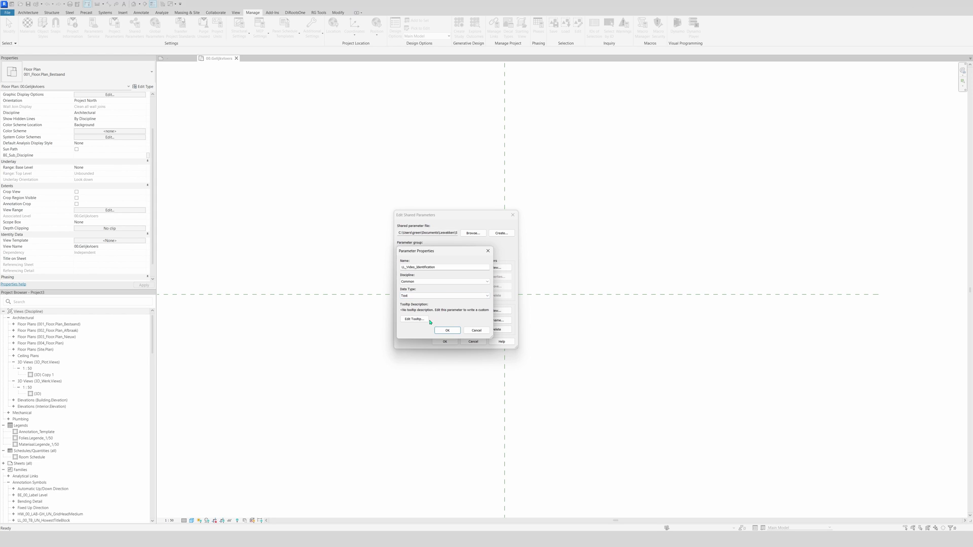
click(422, 320)
click(406, 318)
drag(485, 303, 429, 300)
text(Id)
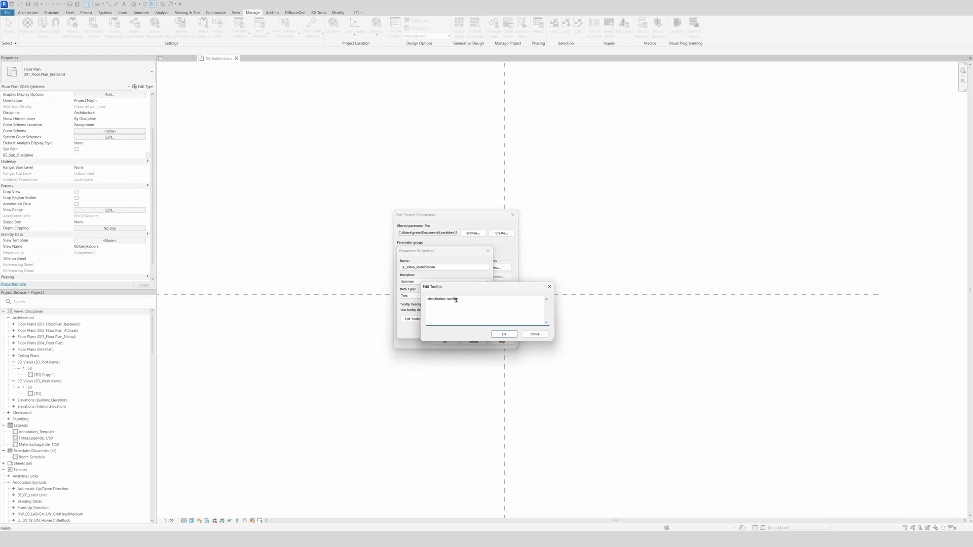
click(503, 333)
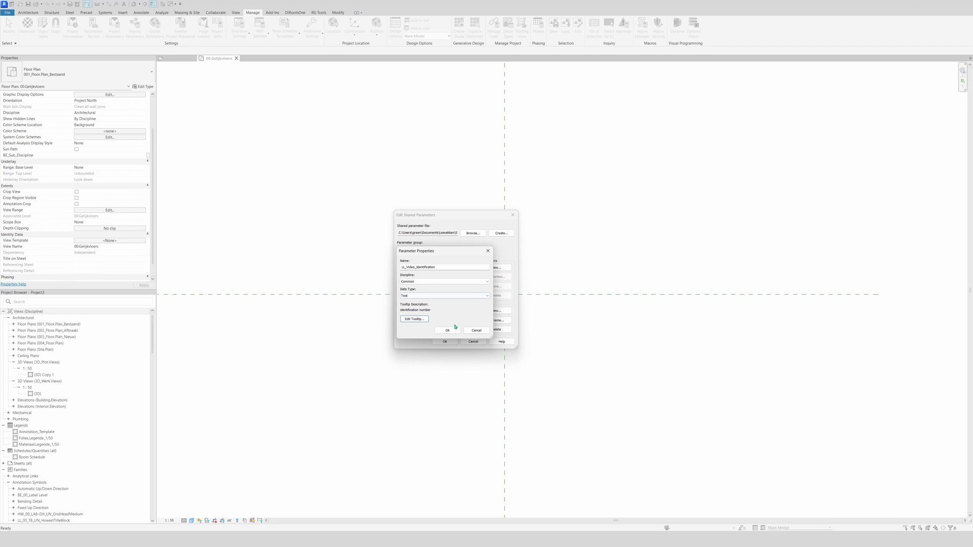
click(448, 329)
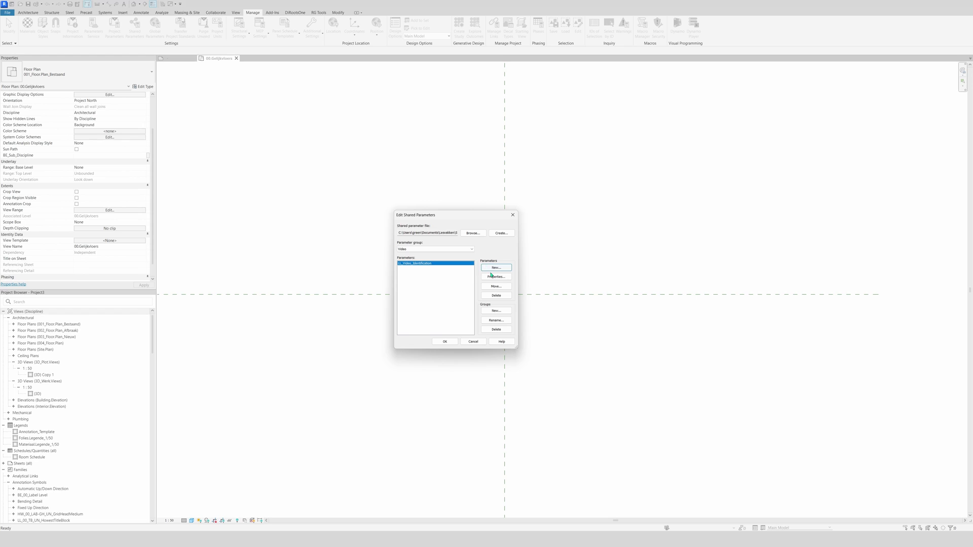
Add Text parameter LL_Video_Material.Name to the Video group, then close Edit Shared Parameters.
click(492, 269)
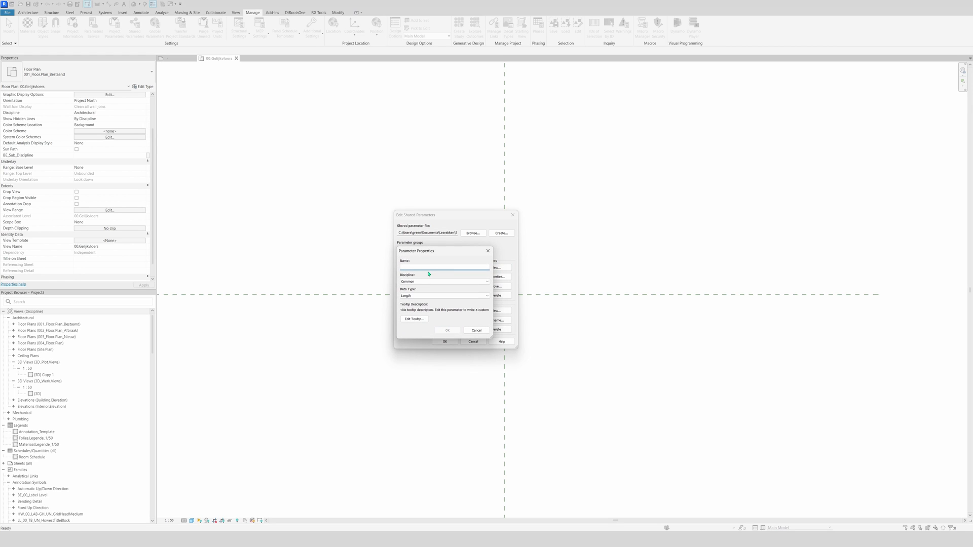
text(LL_Video_Material.Name)
click(427, 295)
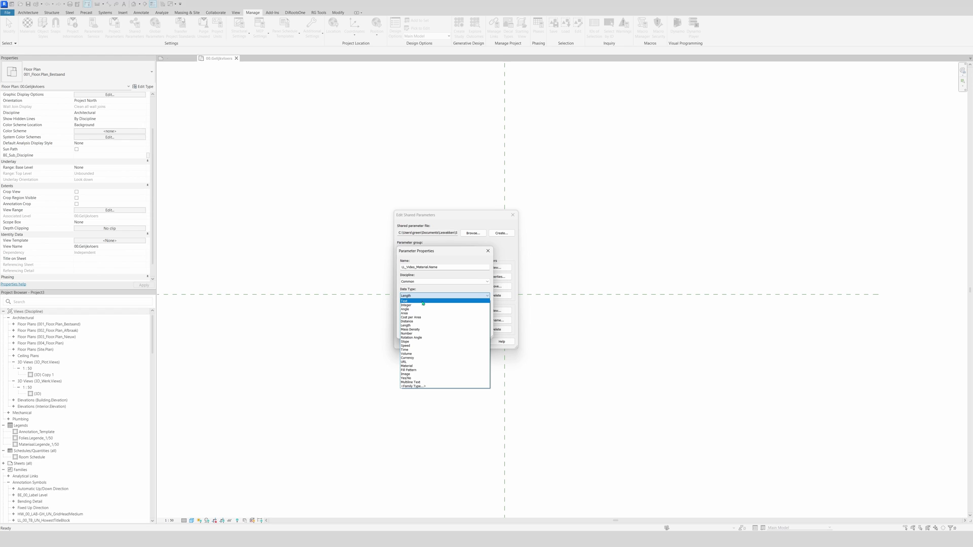
click(423, 302)
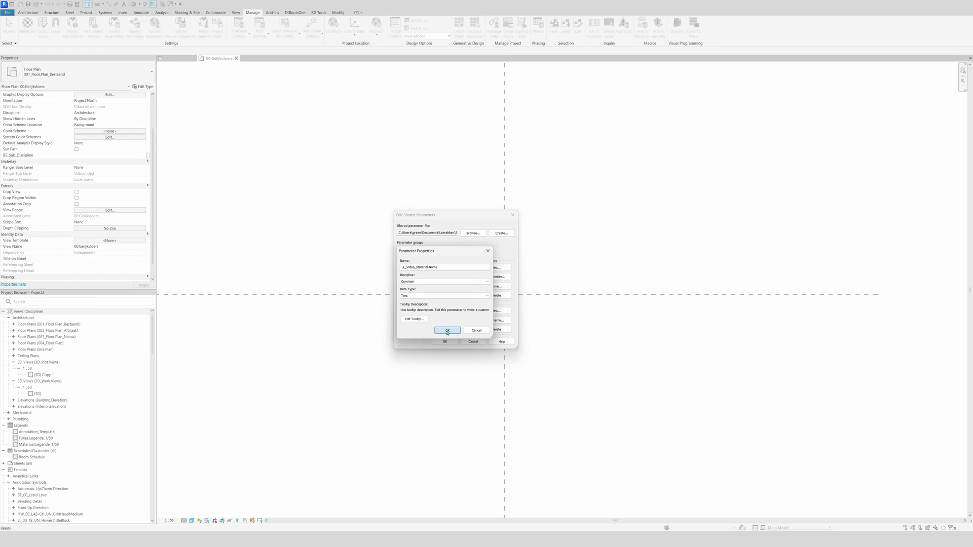
click(447, 330)
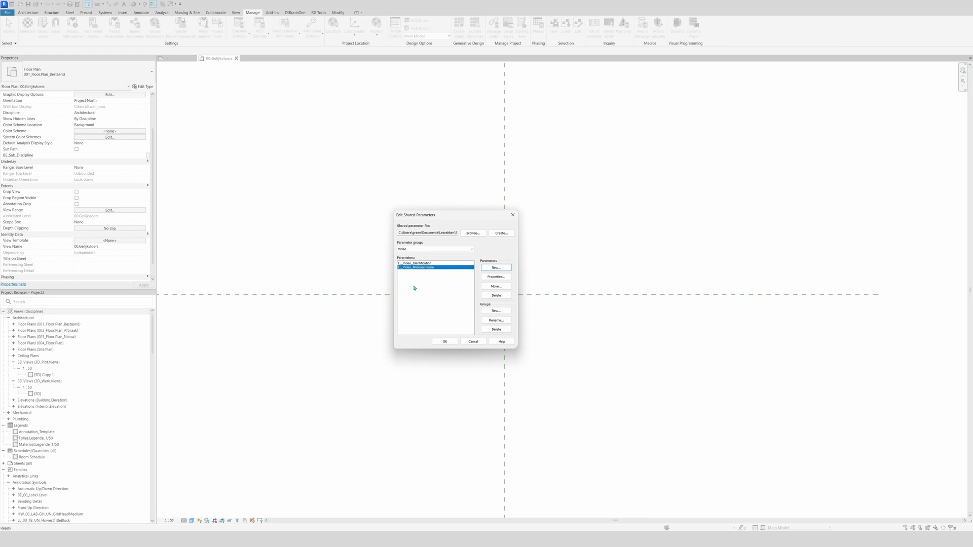
click(439, 342)
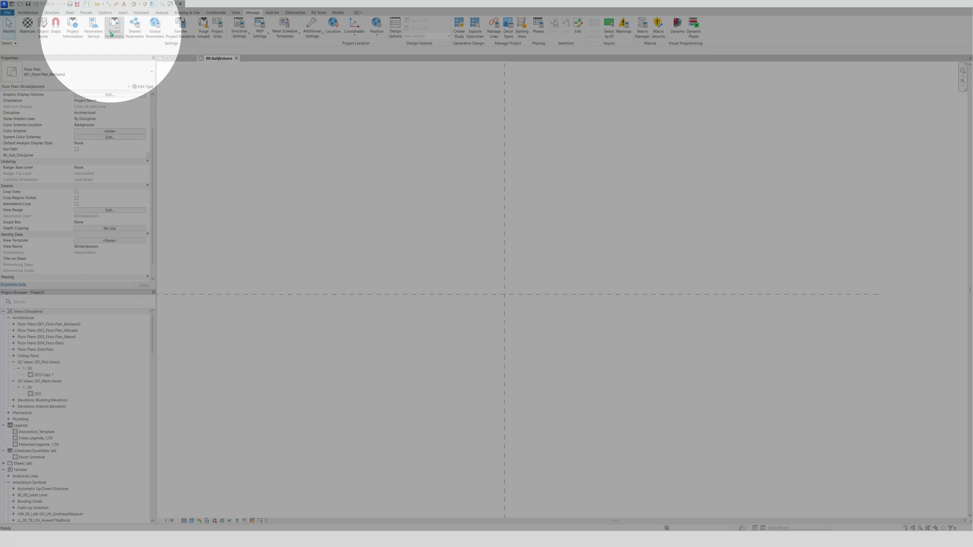
Start a new project parameter from shared LL_Video_Identification as a type parameter.
click(112, 32)
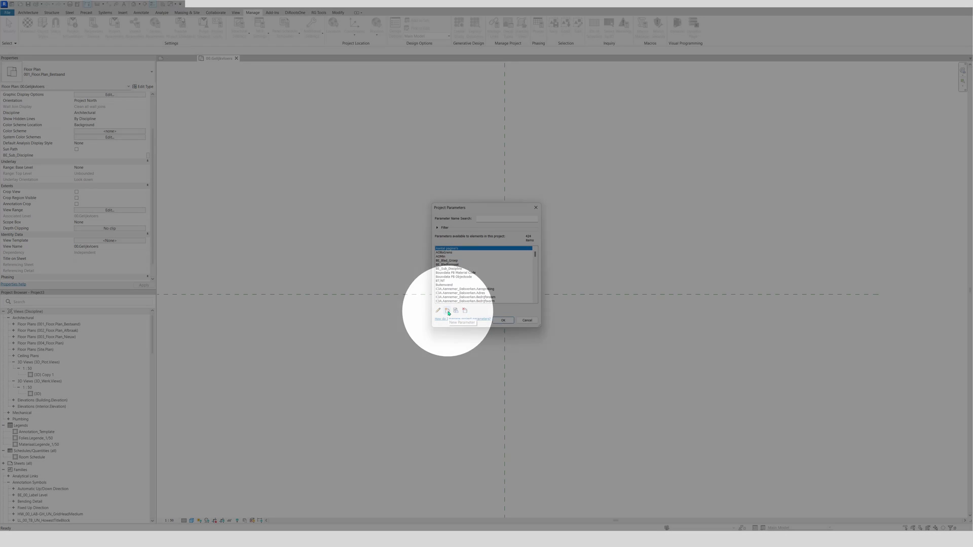
click(447, 311)
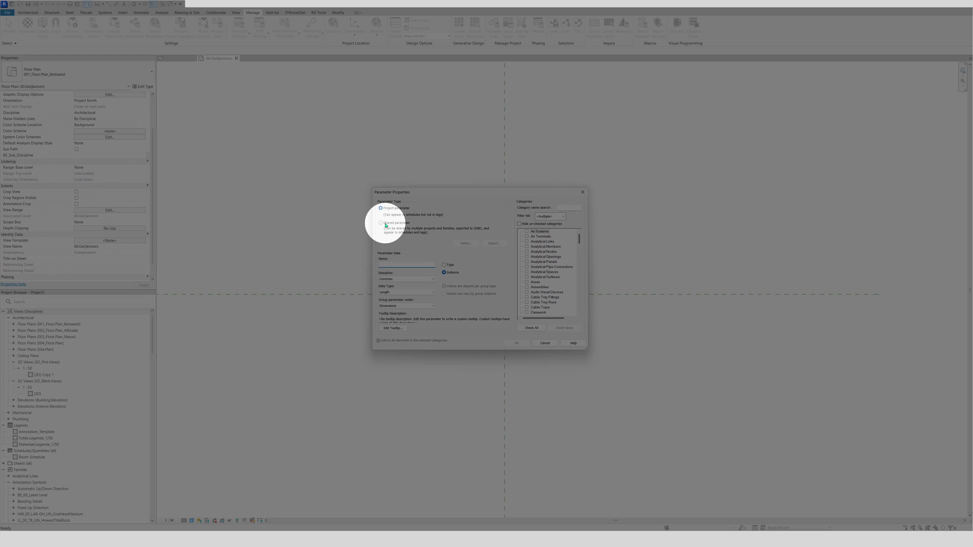
click(386, 224)
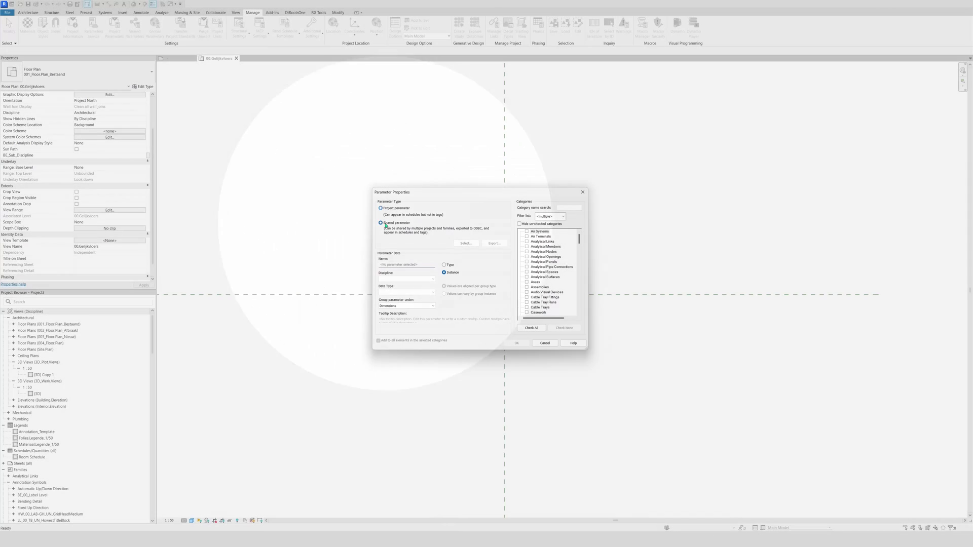
click(466, 243)
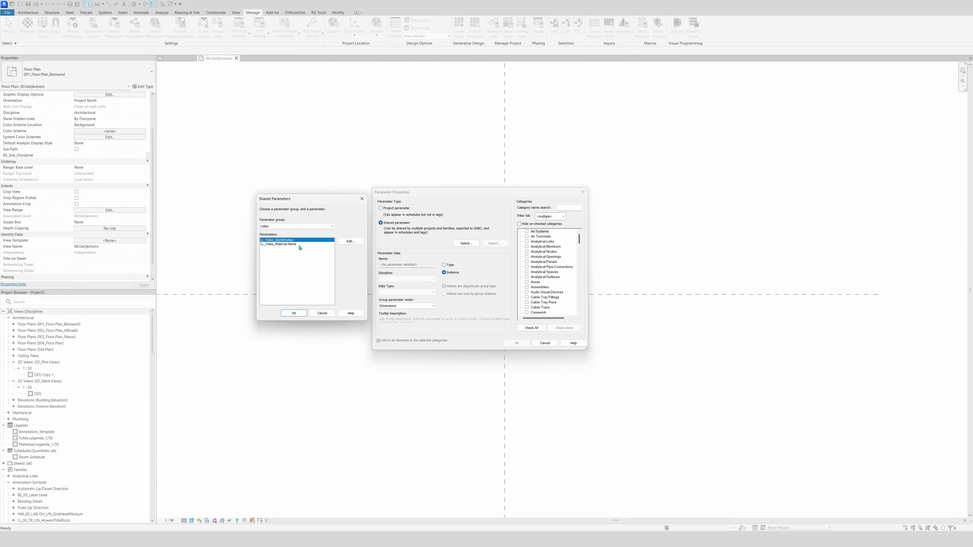
click(293, 313)
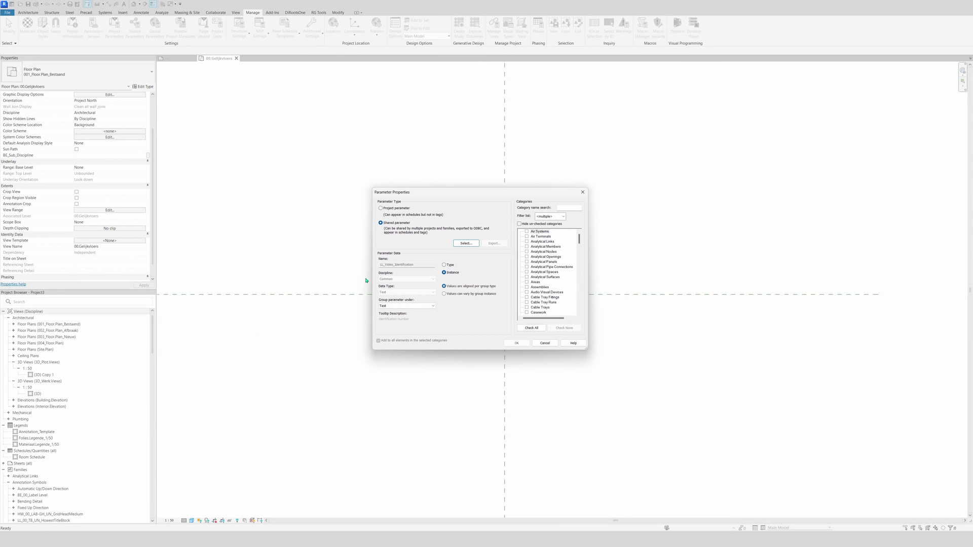
click(444, 265)
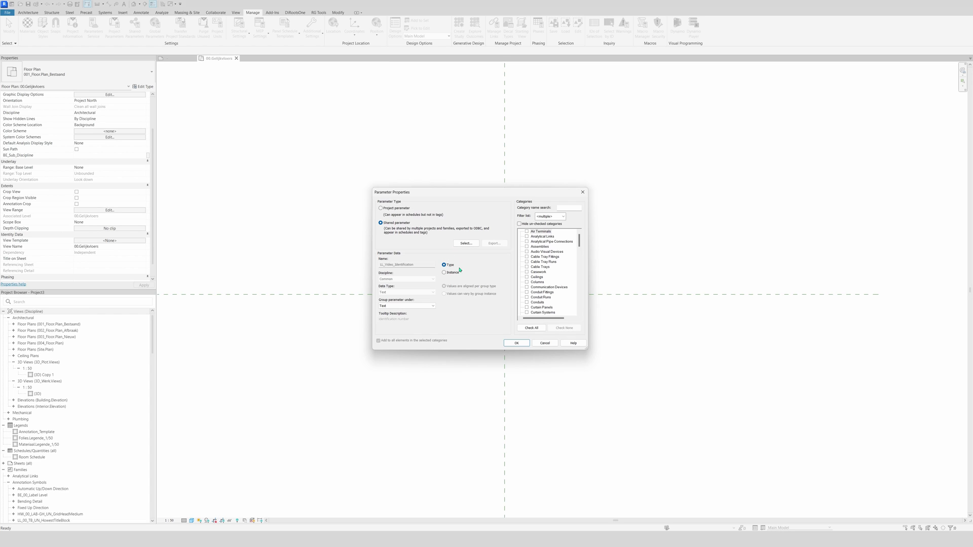
Group it under Identity Data and apply it to the Walls and Windows categories.
click(434, 306)
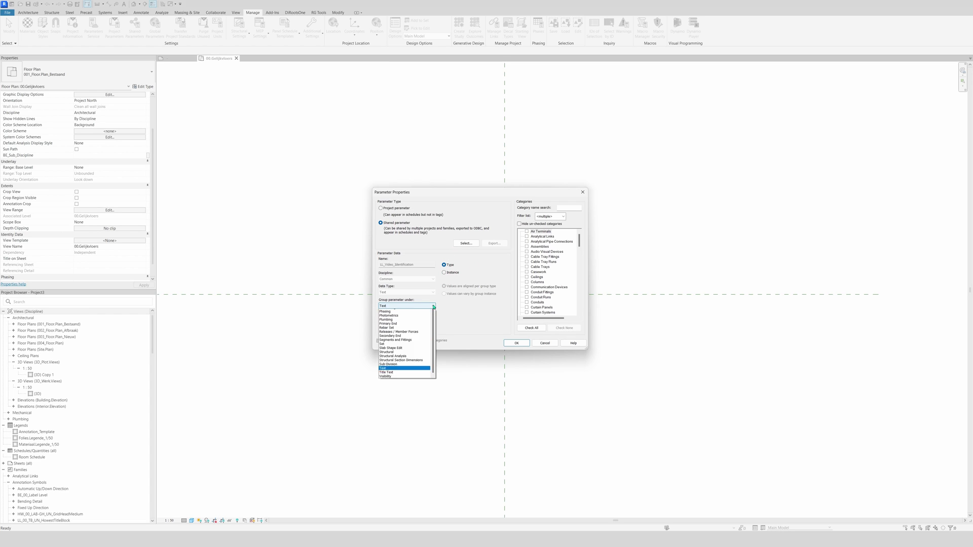
click(400, 315)
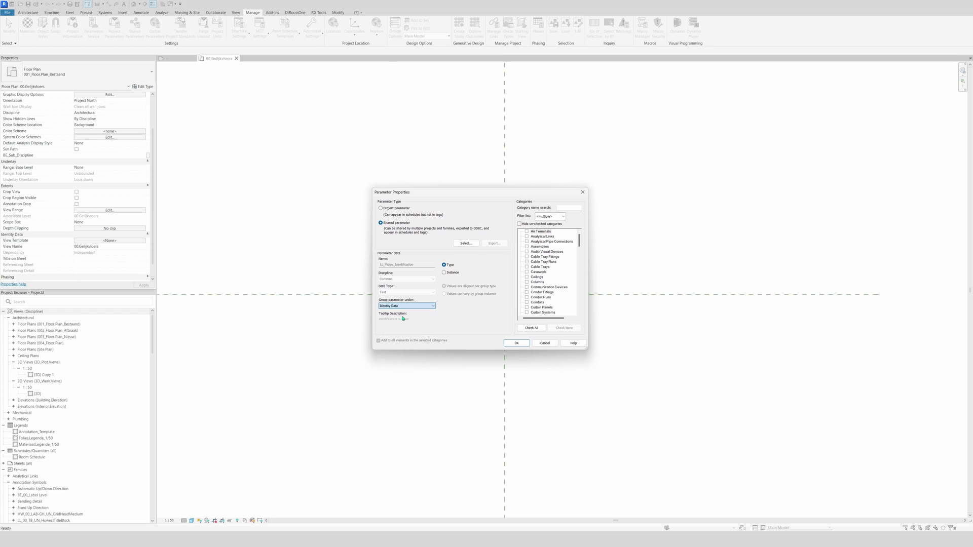
click(579, 282)
click(579, 282)
scroll(578, 282, down, 10)
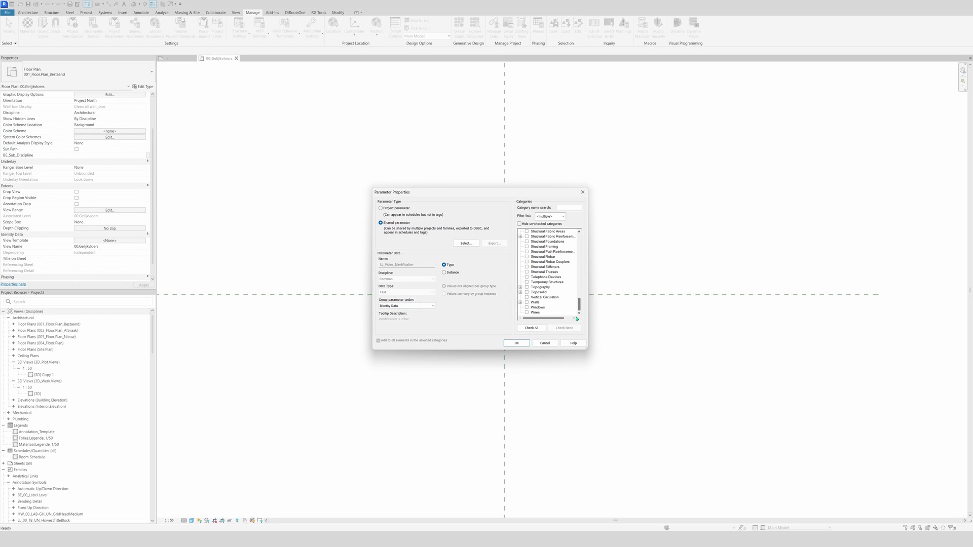
click(527, 302)
click(526, 307)
Confirm LL_Video_Identification, then start a type parameter from shared LL_Video_Material.Name.
click(516, 343)
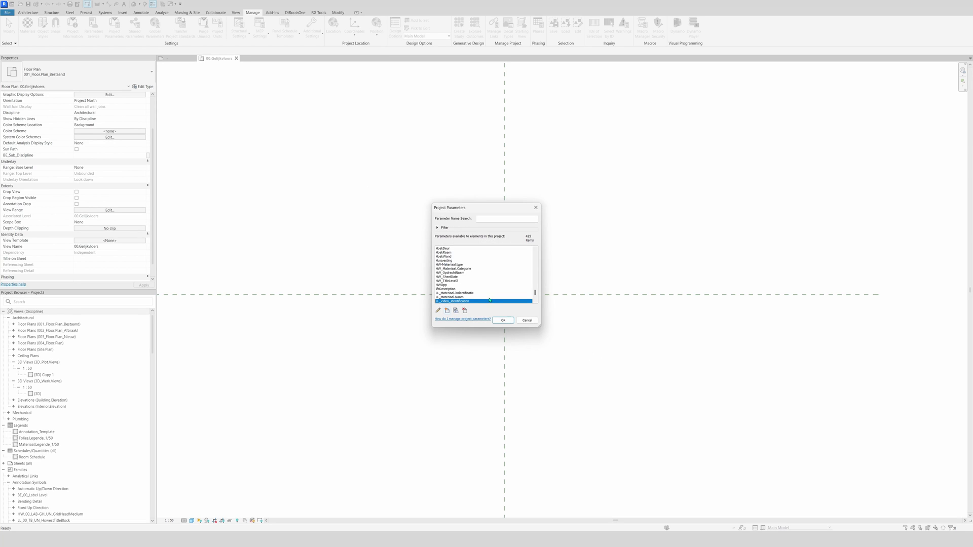
scroll(468, 302, down, 1)
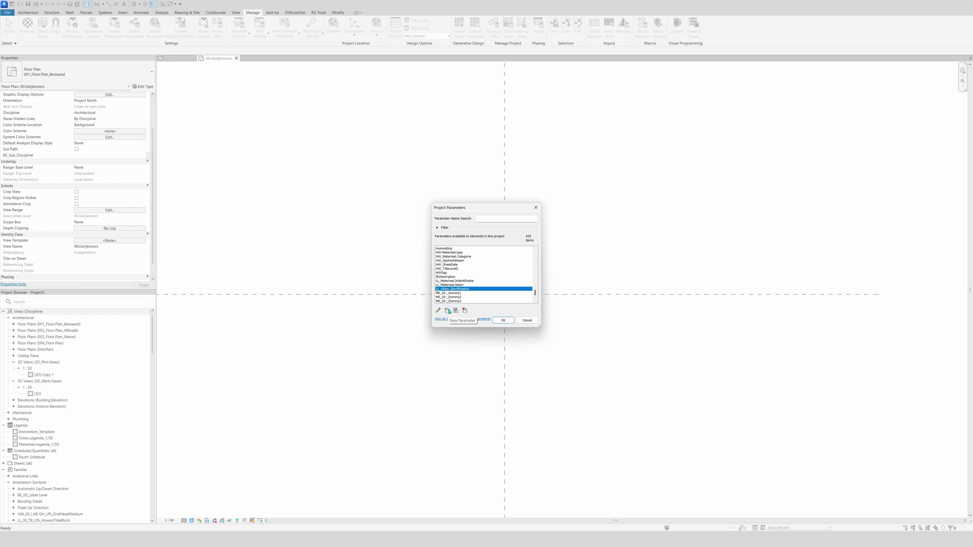
click(448, 311)
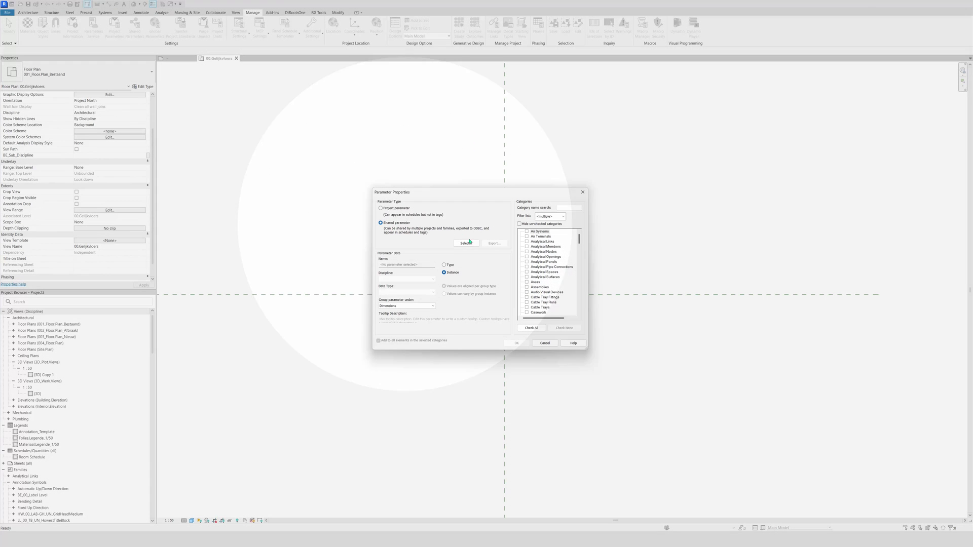
click(472, 244)
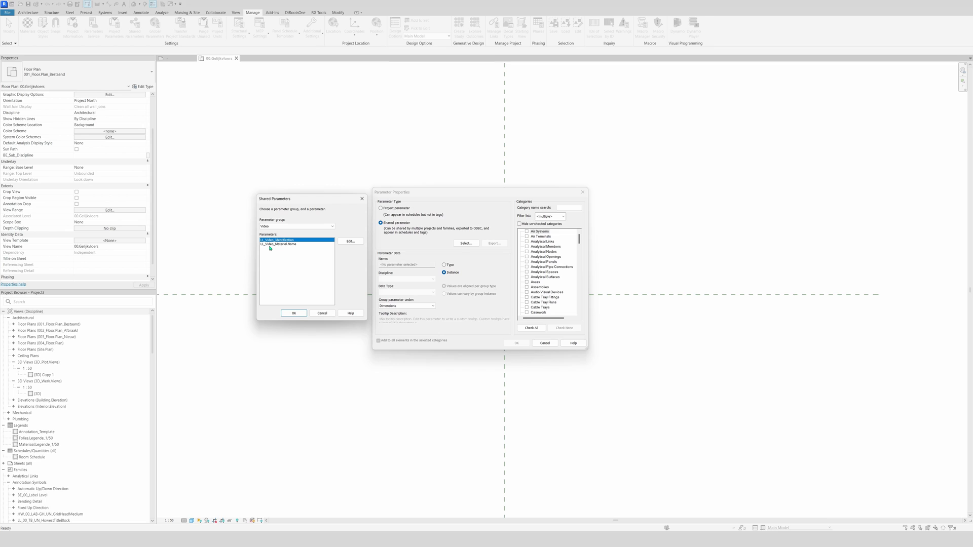
click(270, 244)
click(294, 314)
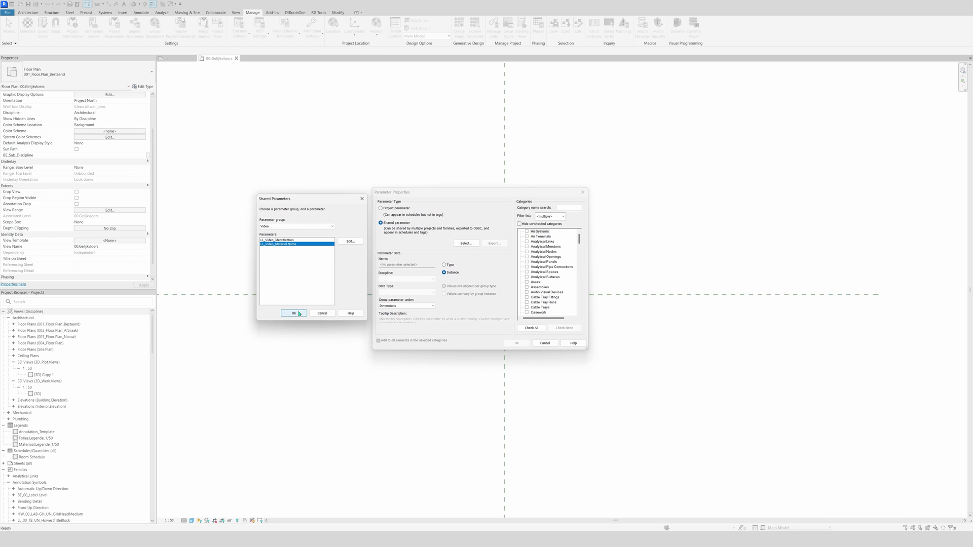
click(449, 265)
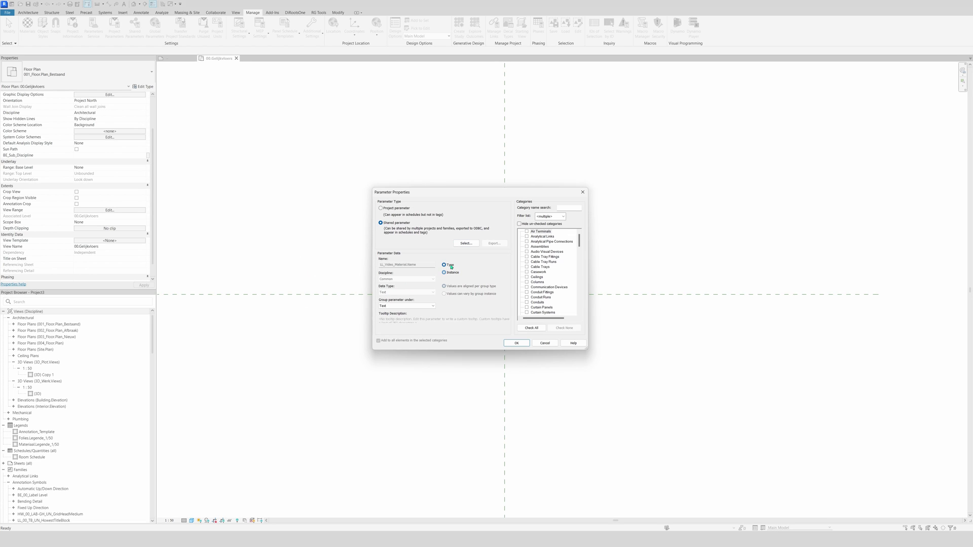
Group LL_Video_Material.Name under Identity Data for Walls and Windows, and confirm both dialogs.
click(389, 306)
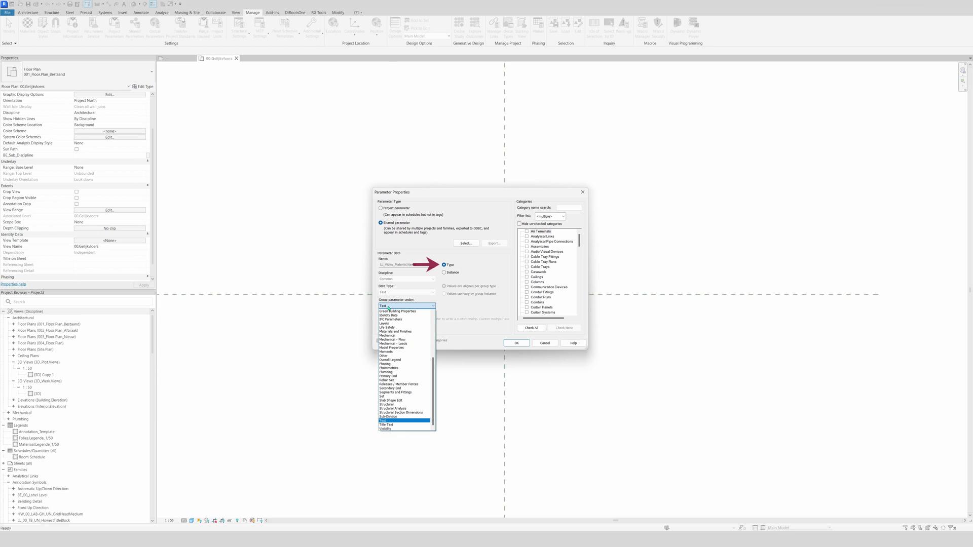
click(389, 315)
drag(579, 240, 577, 314)
click(526, 302)
click(527, 307)
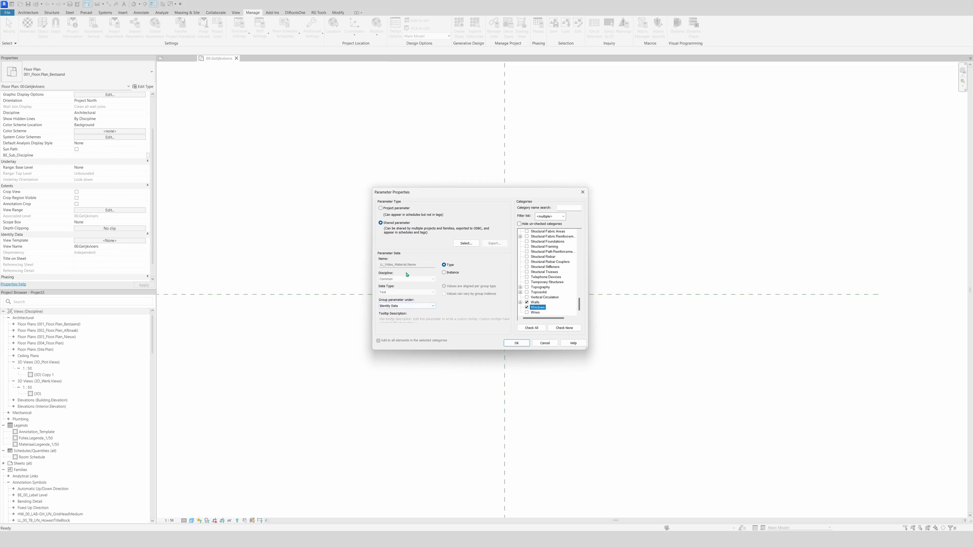
click(516, 344)
click(507, 323)
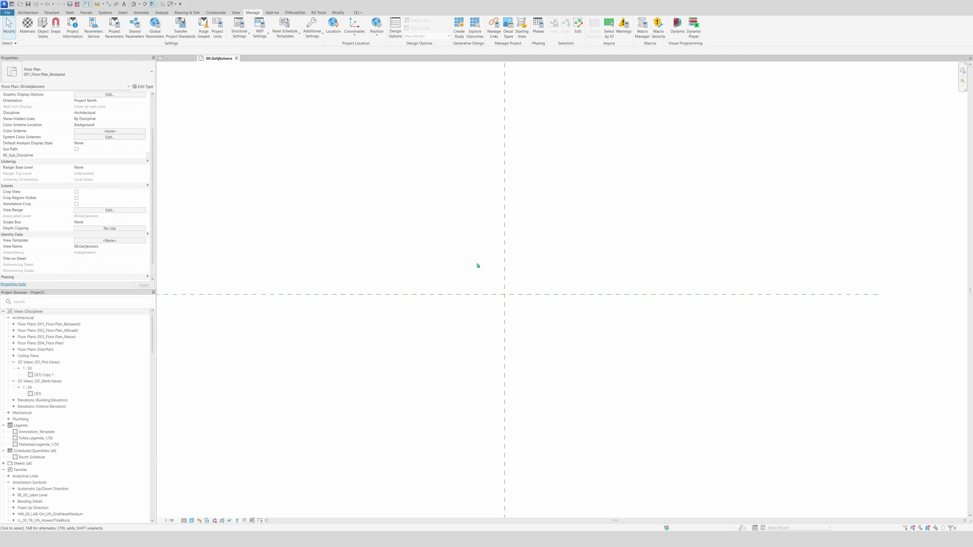
Draw one straight horizontal Basic Wall in 00.Gelijkvloers with the WA wall tool.
key(w)
key(a)
click(463, 276)
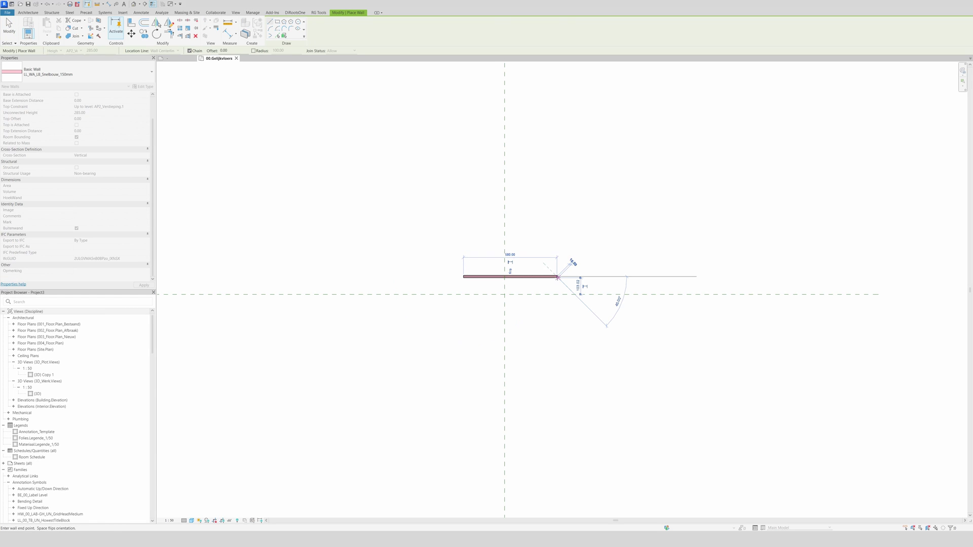
click(558, 277)
key(Escape)
key(Escape)
click(522, 277)
scroll(522, 277, up, 4)
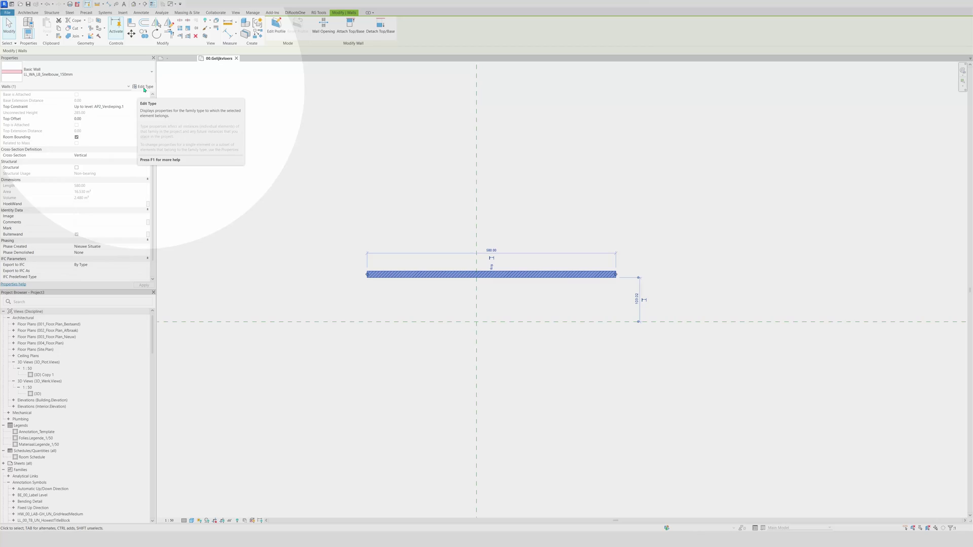
Set the wall type's LL_Video_Identification to A and LL_Video_Material.Name to Brick Wall.
click(146, 90)
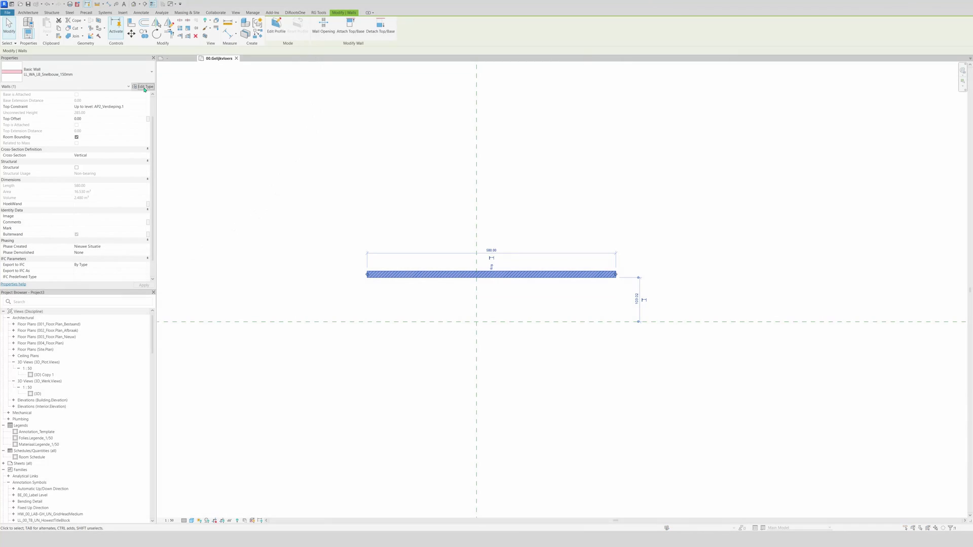
scroll(517, 297, down, 2)
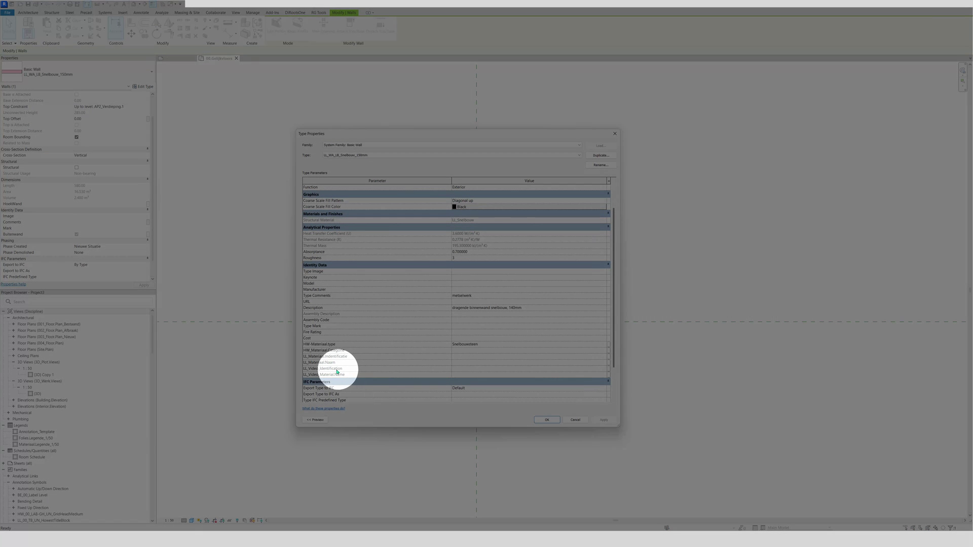
mouse_move(314, 368)
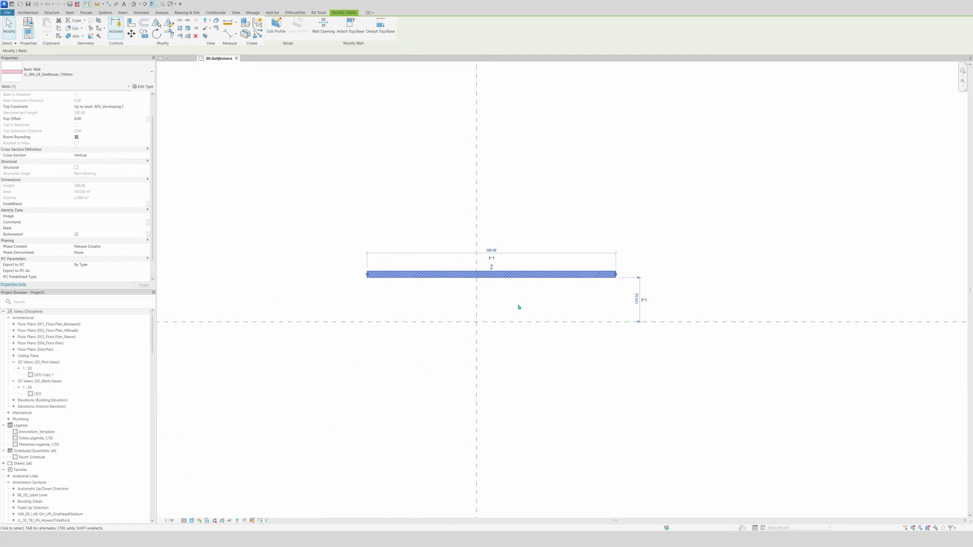
click(518, 307)
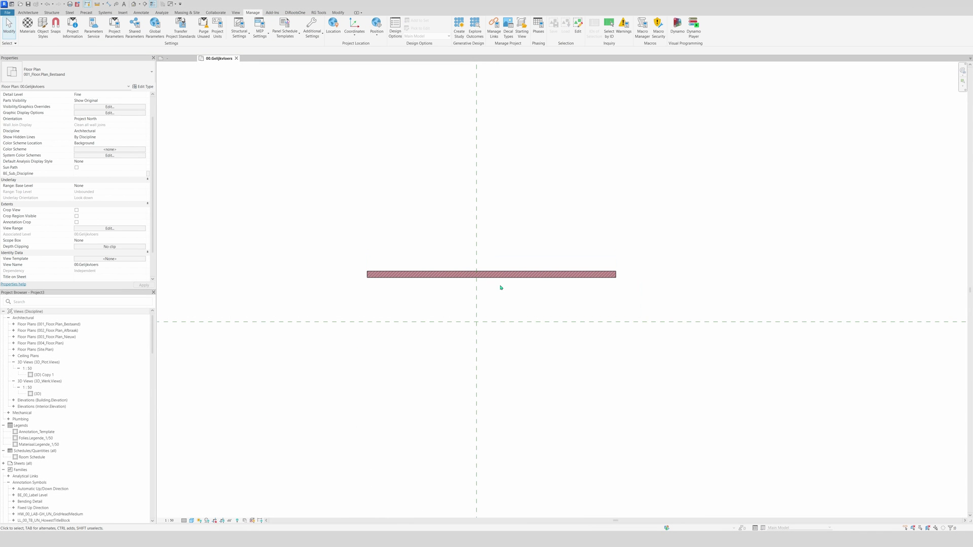
click(484, 275)
click(145, 87)
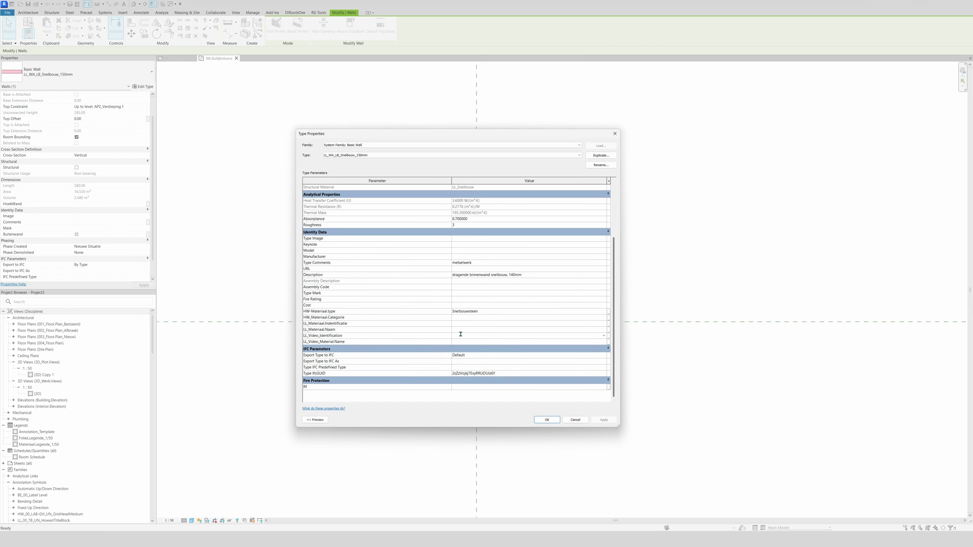
click(455, 342)
text(Brick Wall)
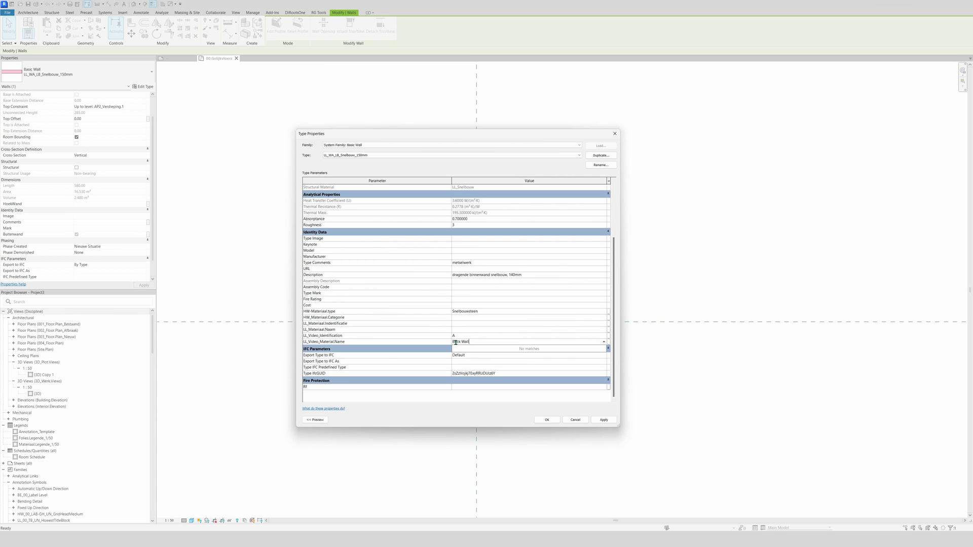
click(604, 419)
click(547, 420)
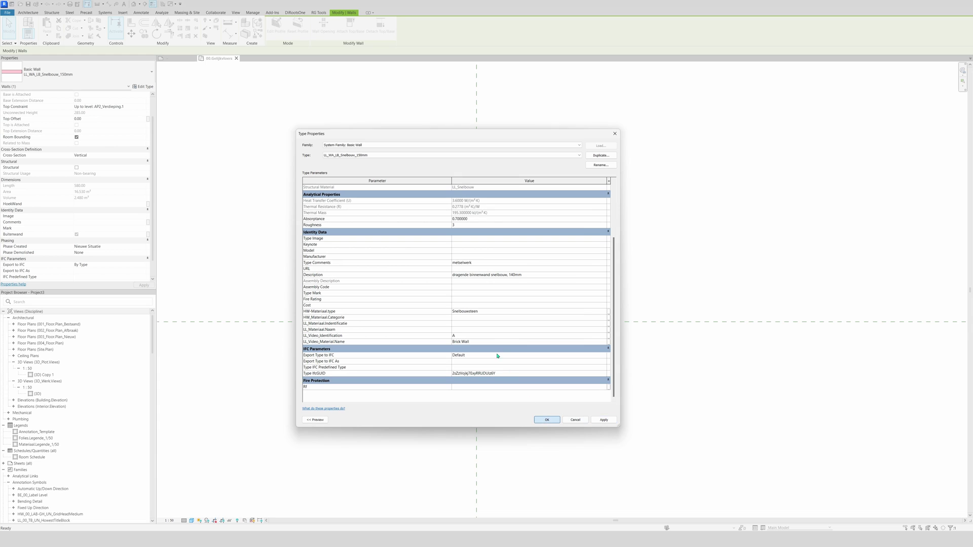
click(503, 303)
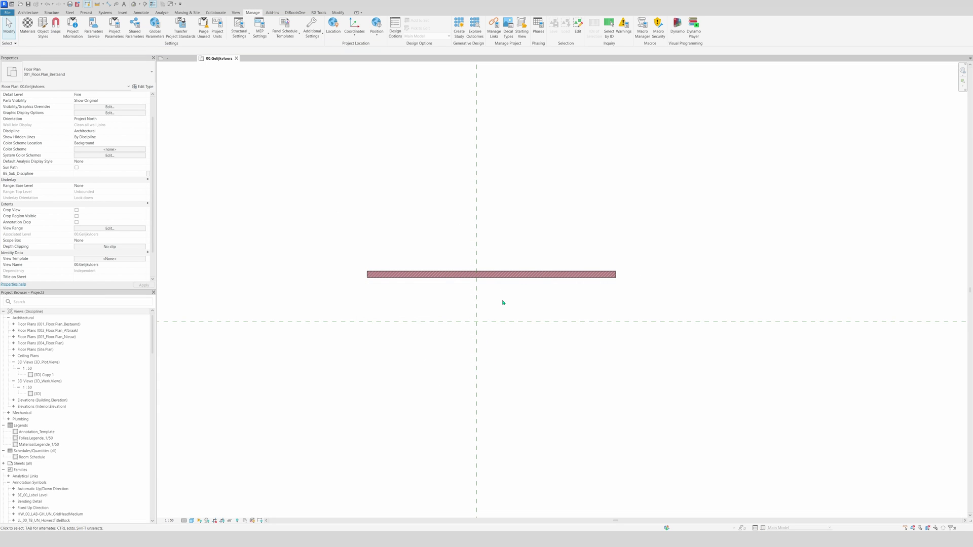
Draw a long sloped wall and a short diagonal wall of the same type.
click(498, 275)
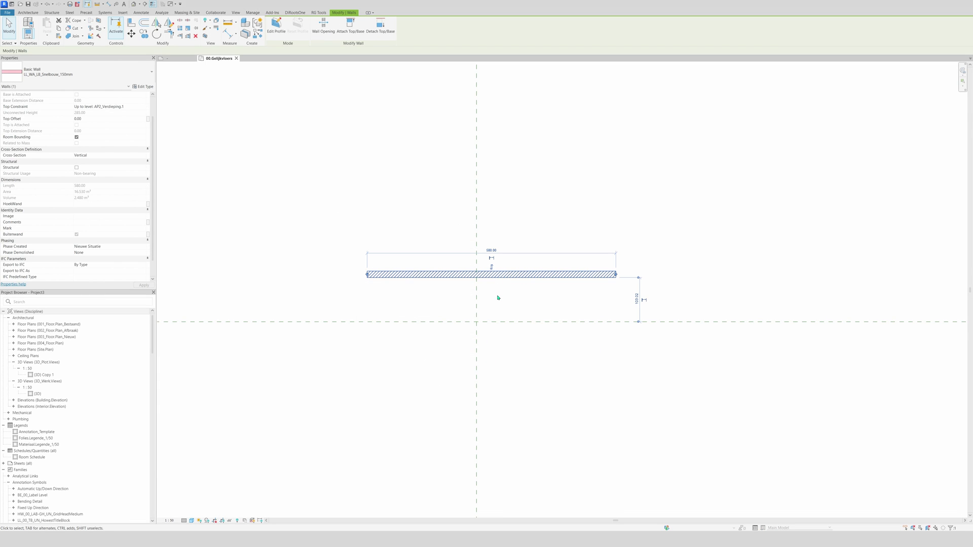
click(413, 235)
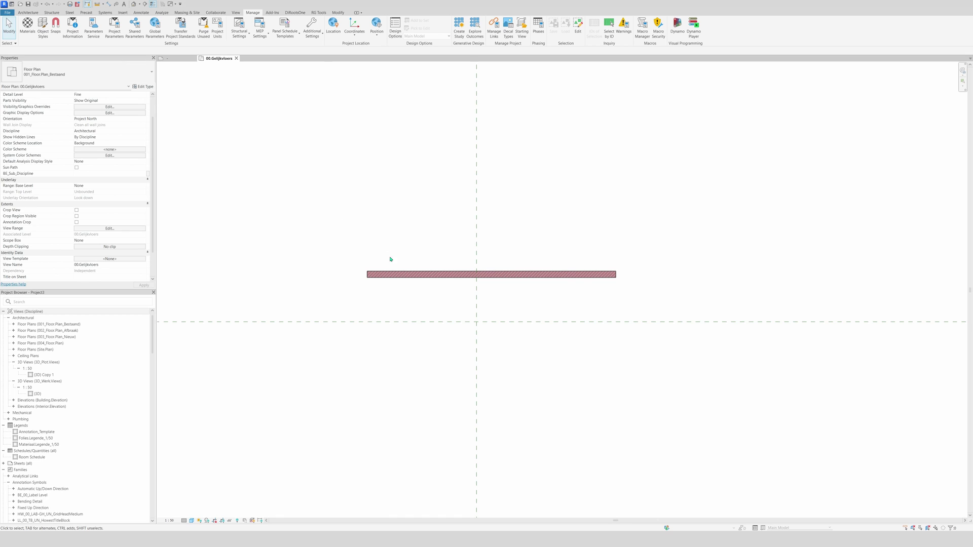
click(384, 273)
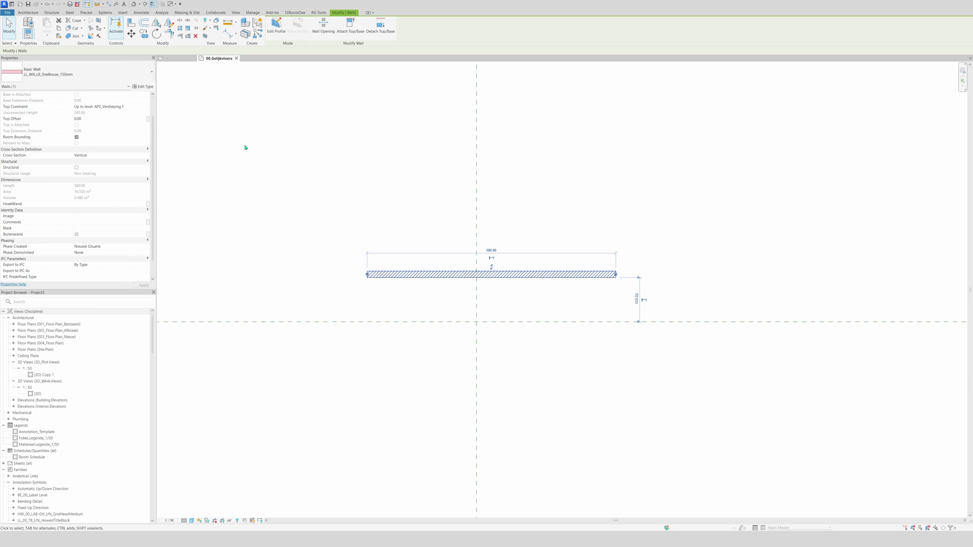
key(c)
key(s)
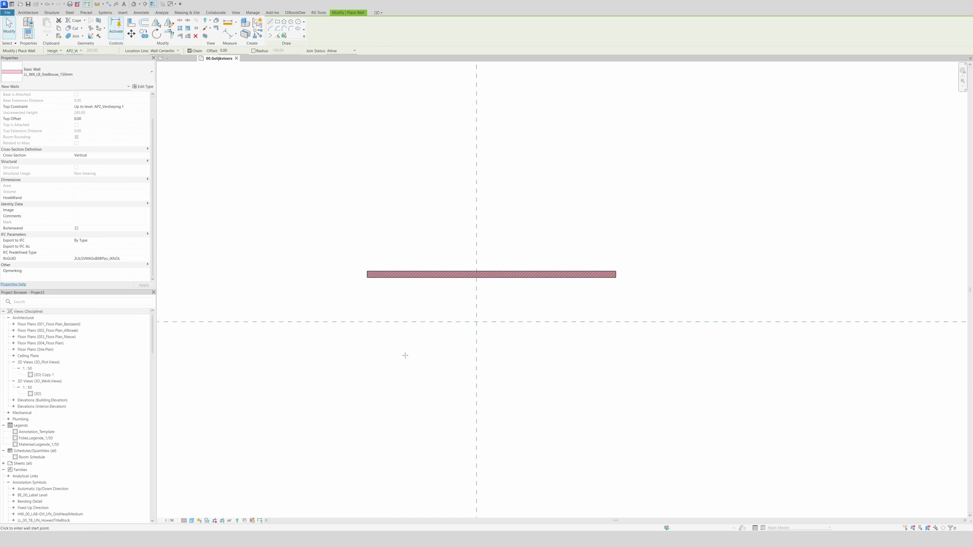
click(404, 363)
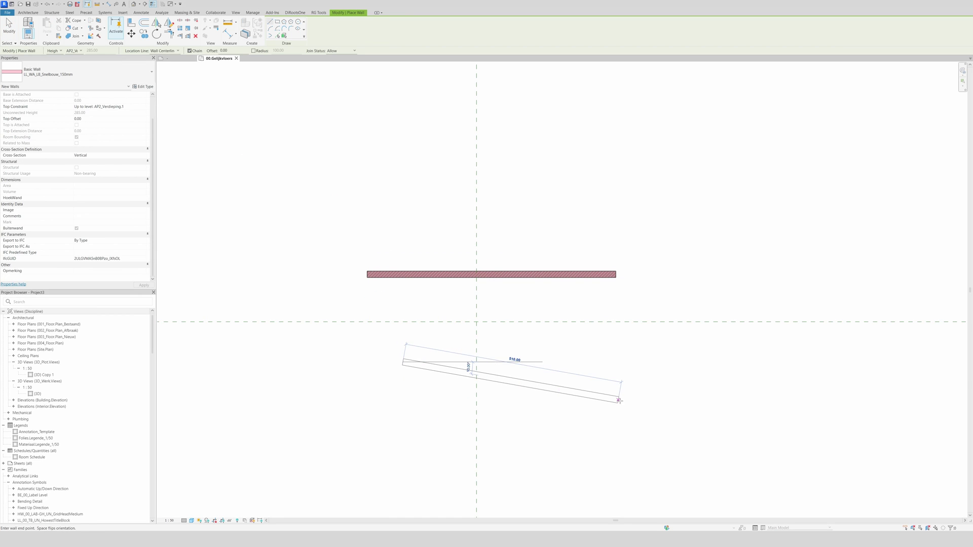
click(650, 376)
click(592, 338)
key(Escape)
key(Escape)
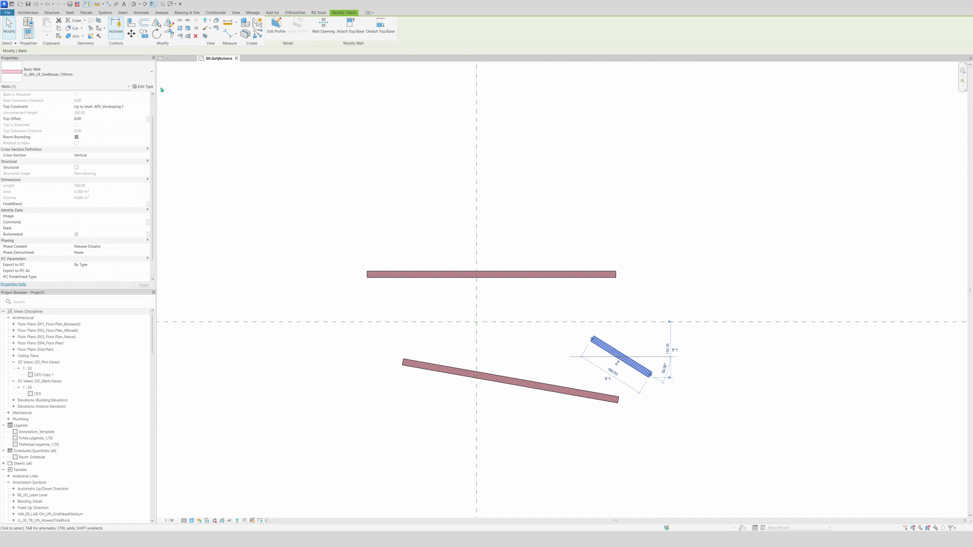
Check the new walls' type properties for the A and Brick Wall values.
click(143, 87)
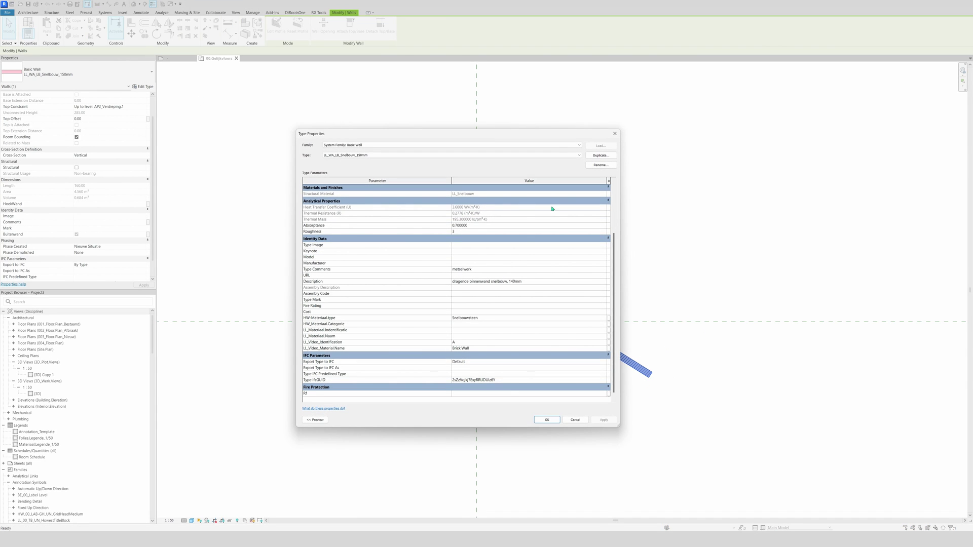
click(615, 133)
click(506, 381)
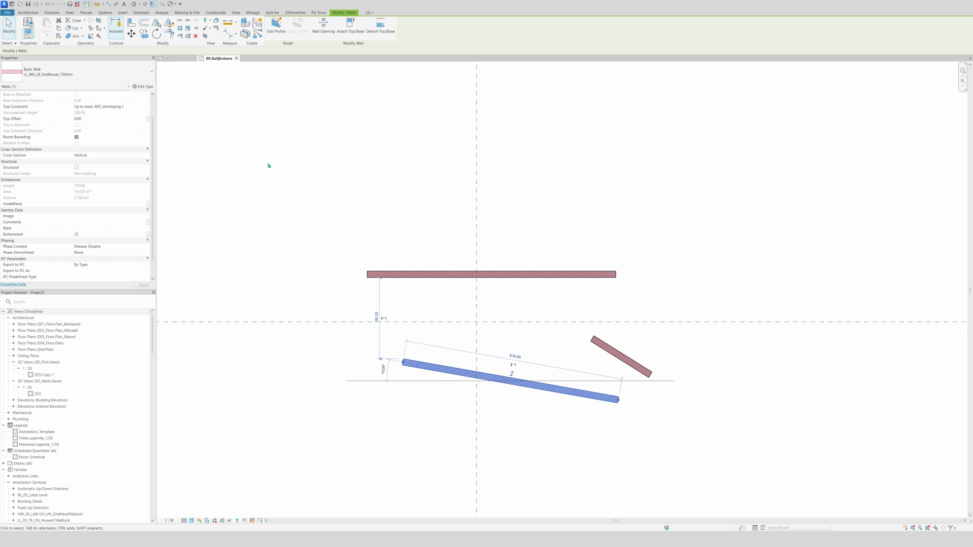
click(136, 86)
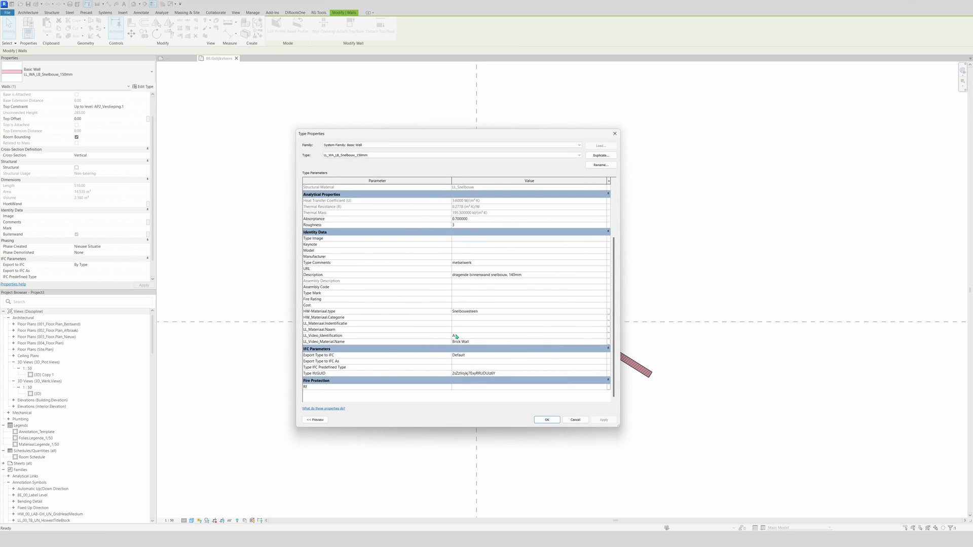
click(569, 419)
click(564, 419)
Delete the sloped and diagonal walls from the plan.
click(572, 394)
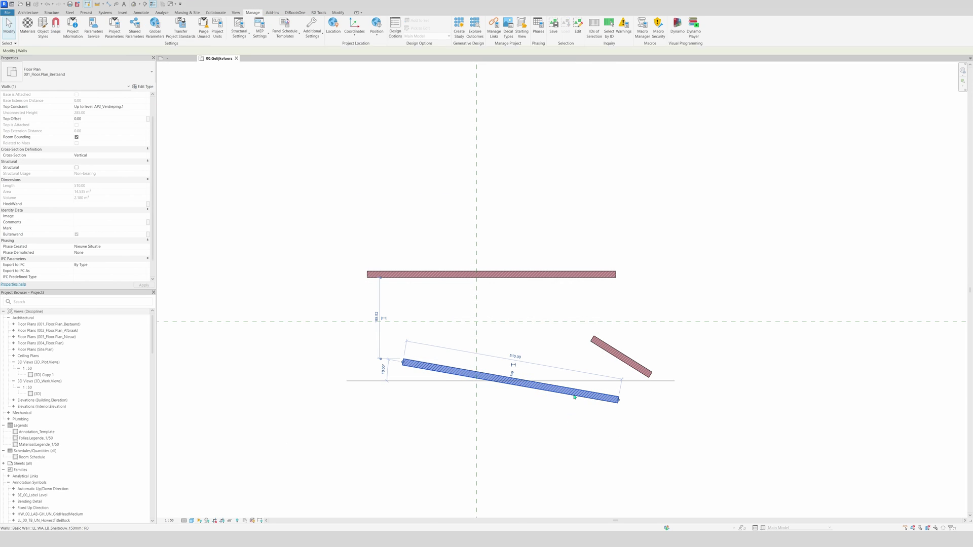
key(Delete)
click(597, 345)
key(Delete)
click(573, 276)
Delete the last wall and load the LL_SP_Video tag family into the project.
key(Delete)
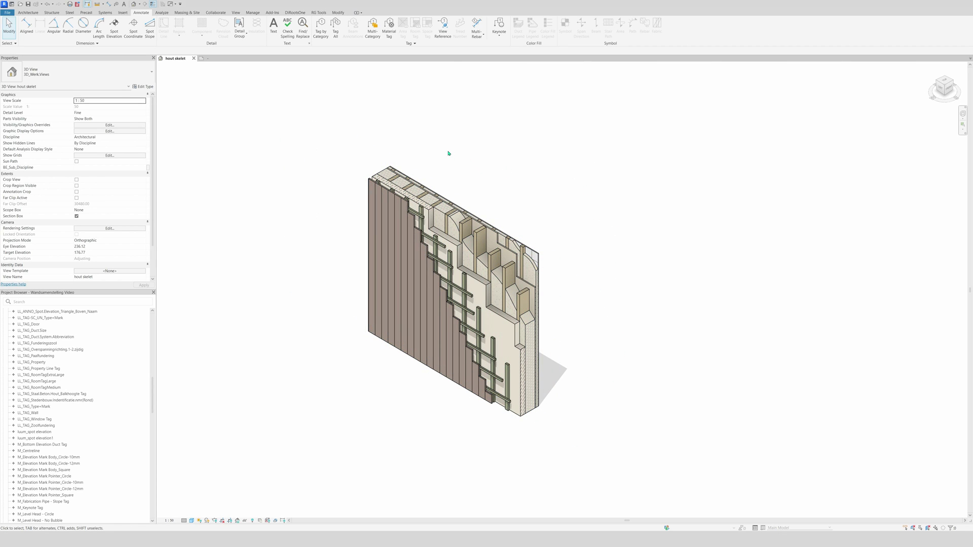
key(ctrl+Tab)
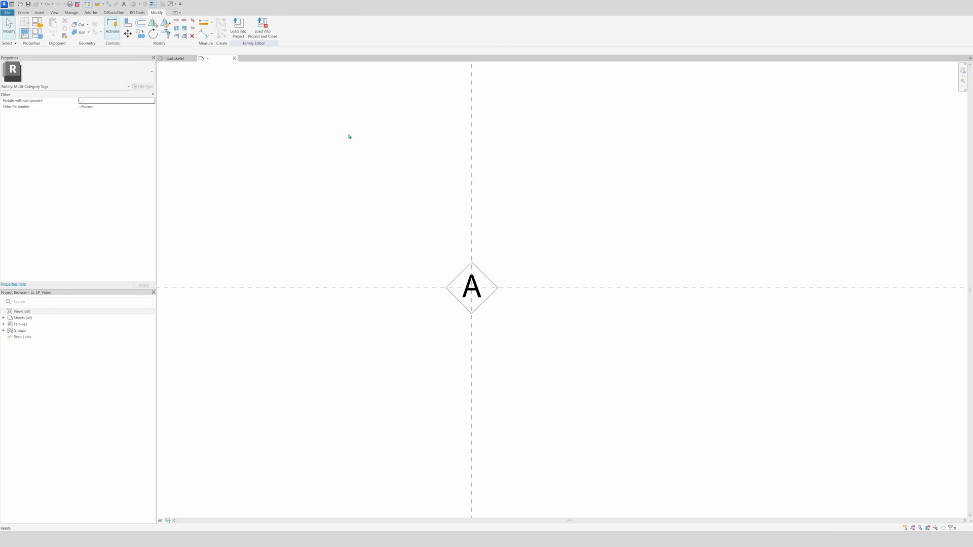
click(241, 29)
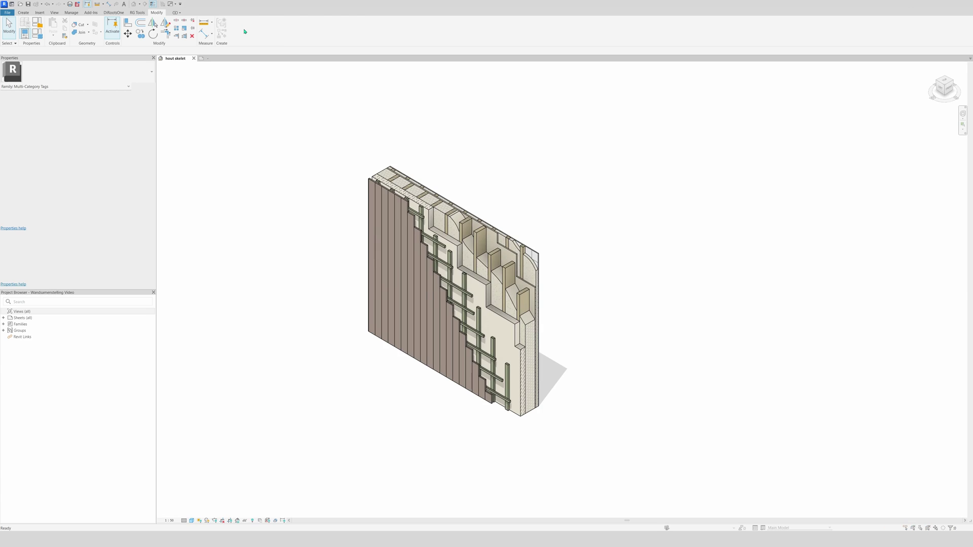
click(526, 274)
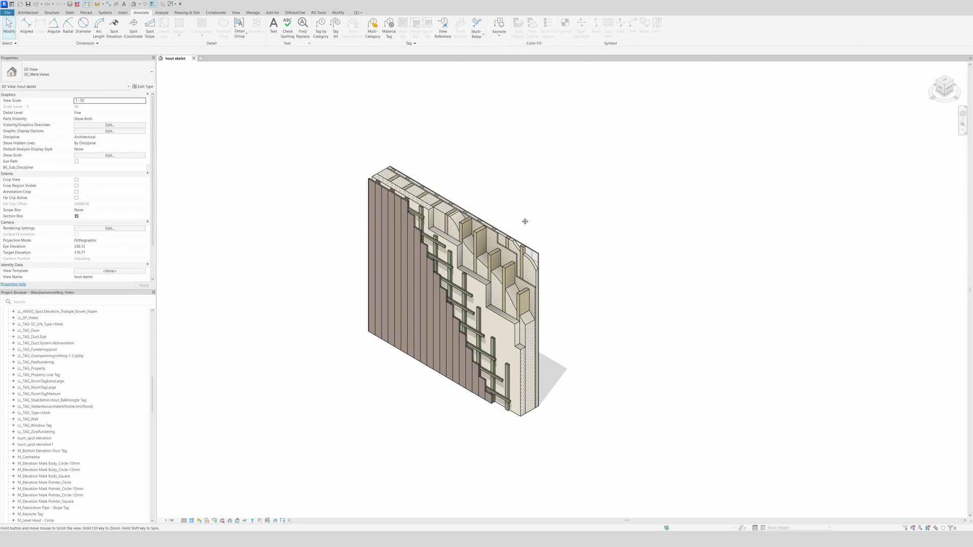
Give the Platoshadow wall type identification 1 and its material name.
shift+middle_drag(523, 211, 433, 204)
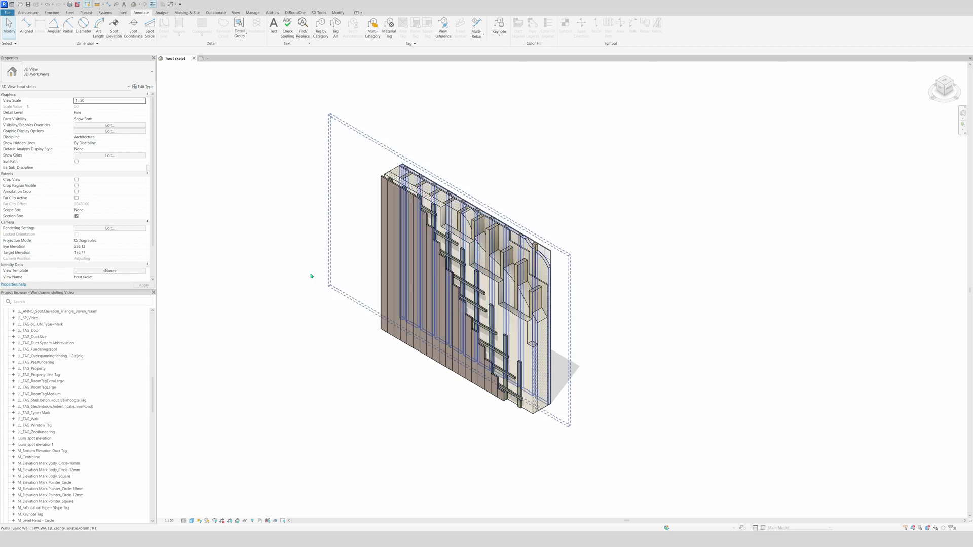
click(447, 376)
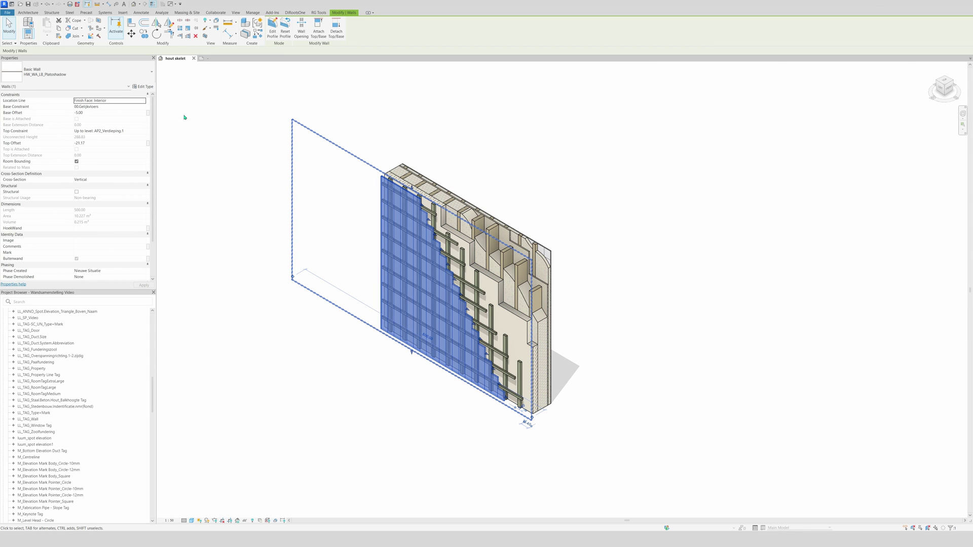
click(137, 87)
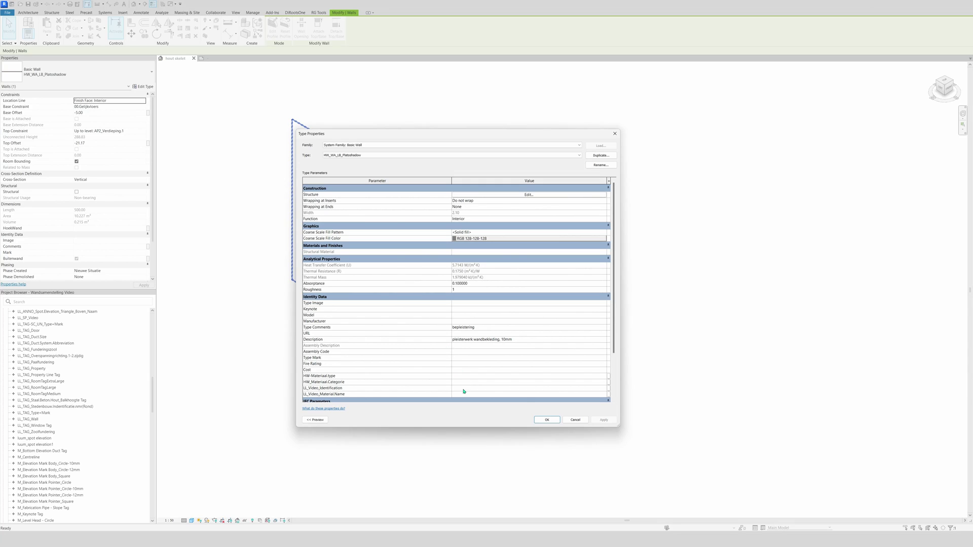
click(464, 389)
text(1)
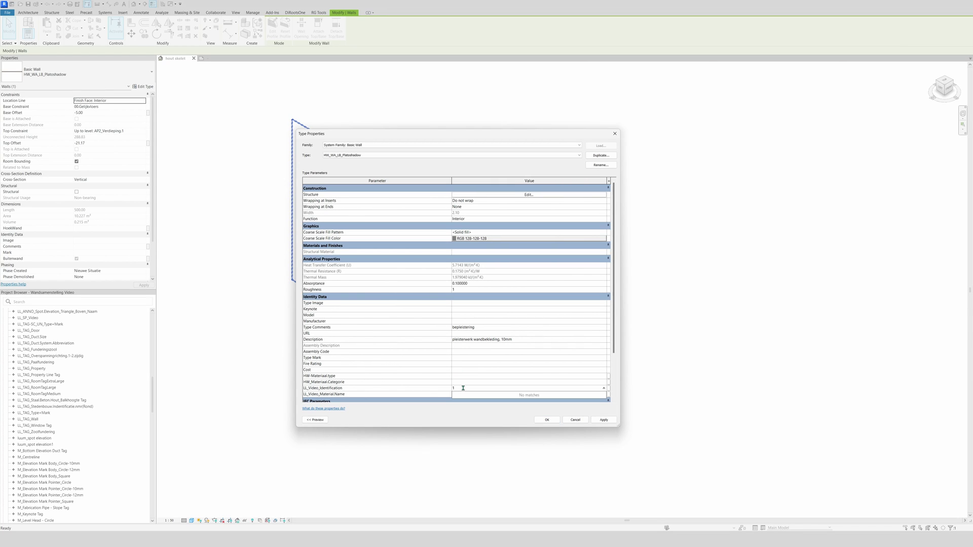
click(462, 396)
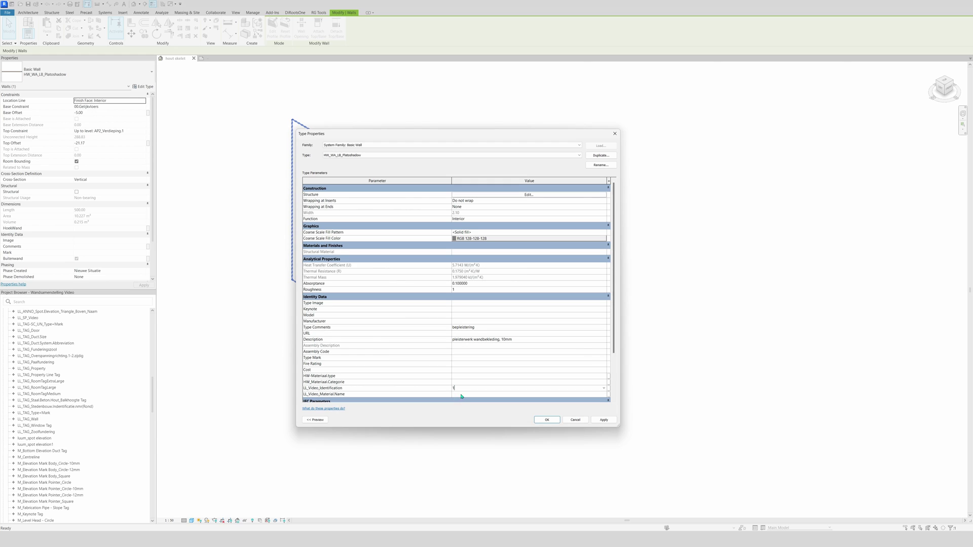
text(Beplating)
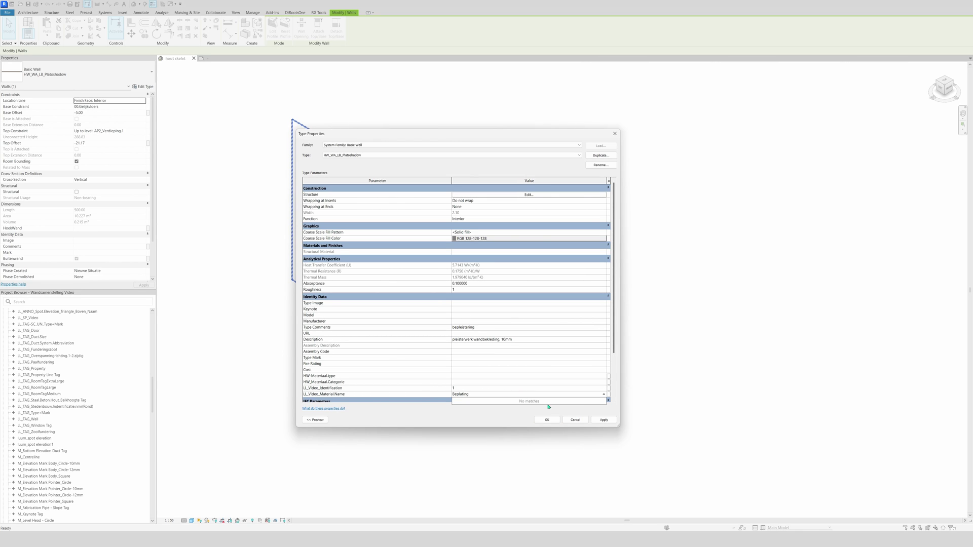
click(603, 419)
click(547, 419)
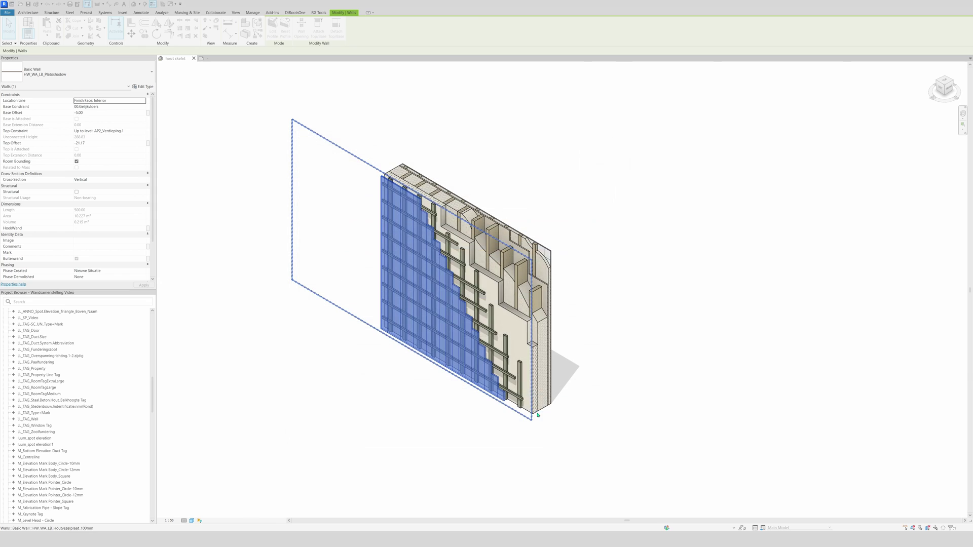
Give the Houtvezelplaat_100mm wall type identification 4 and material name Houtvezelplaat.
click(545, 414)
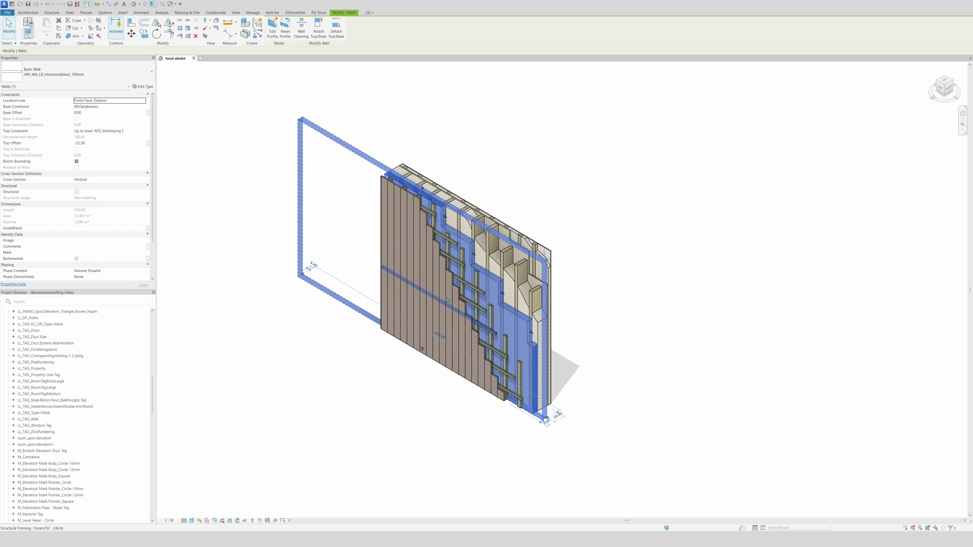
click(142, 87)
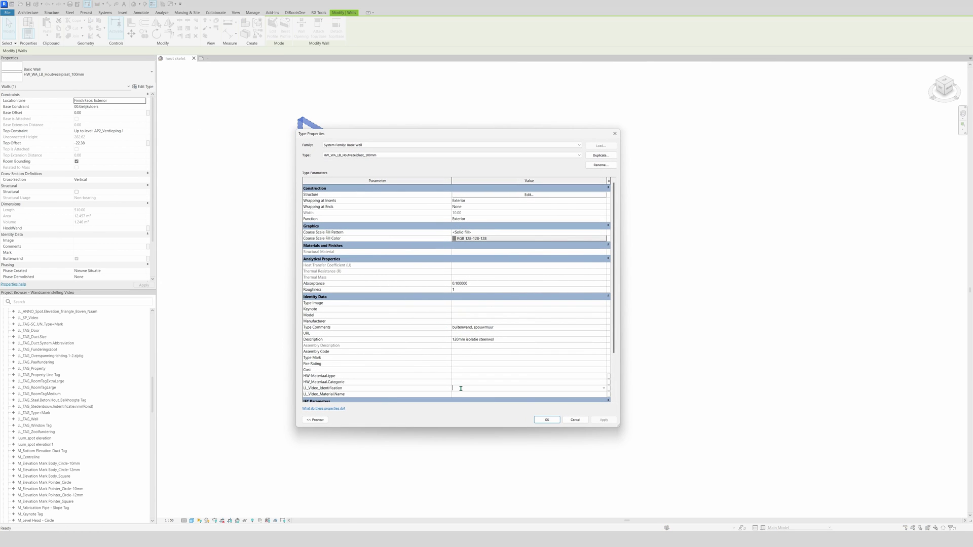
text(4)
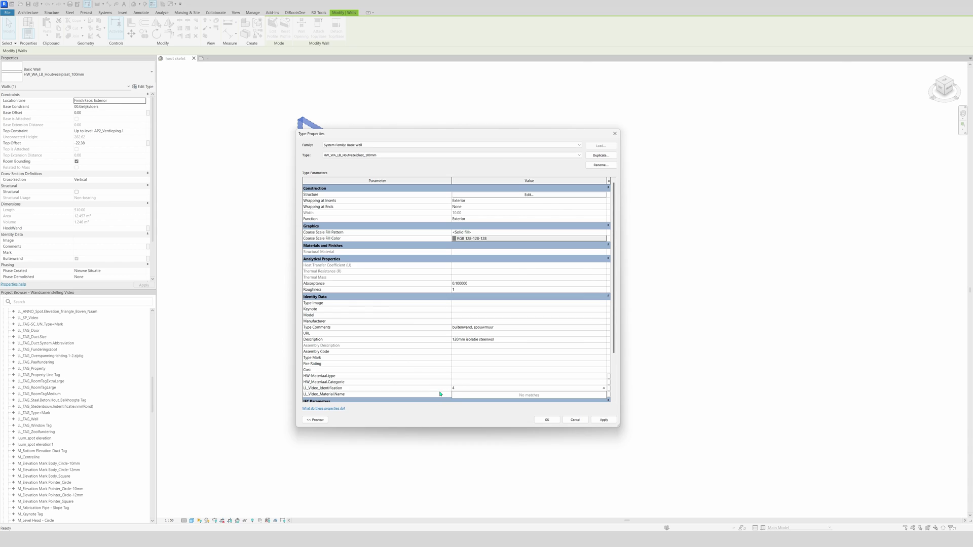
click(456, 394)
text(Houtvezelplaat)
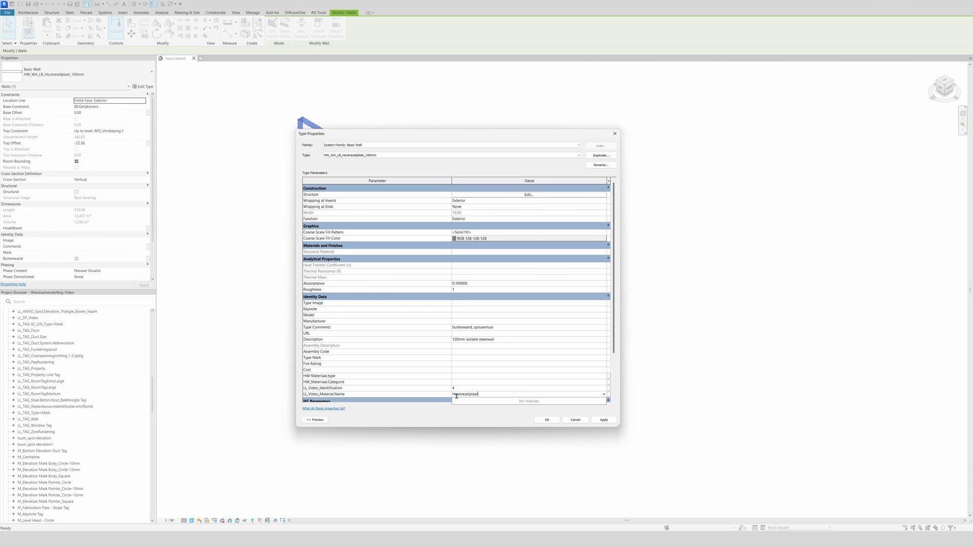
key(Return)
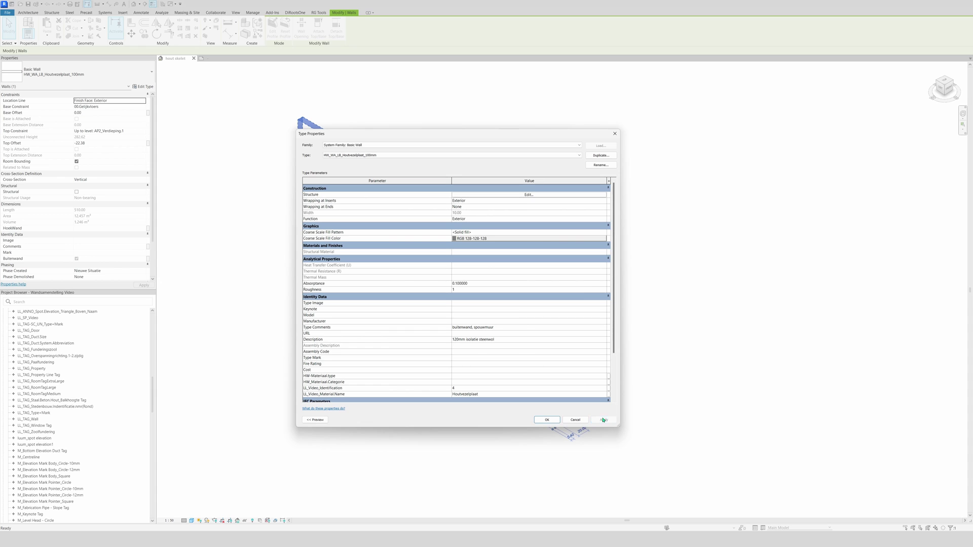
click(547, 419)
key(Escape)
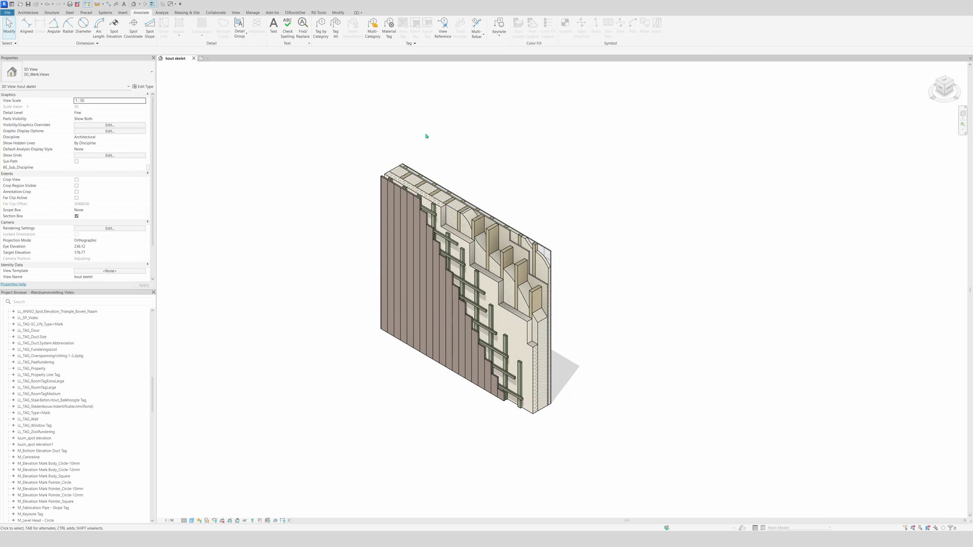
Save the orientation and lock the 3D wall view.
click(373, 25)
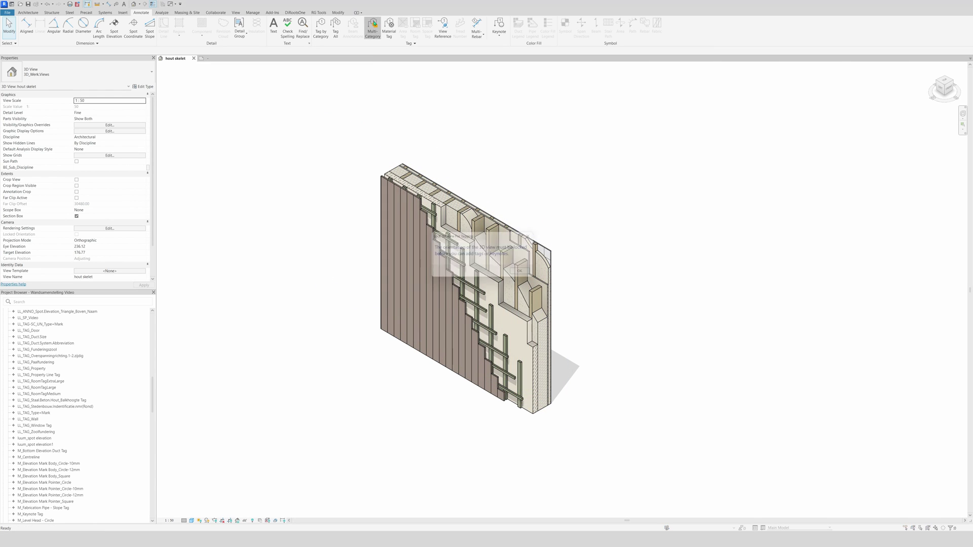
click(538, 236)
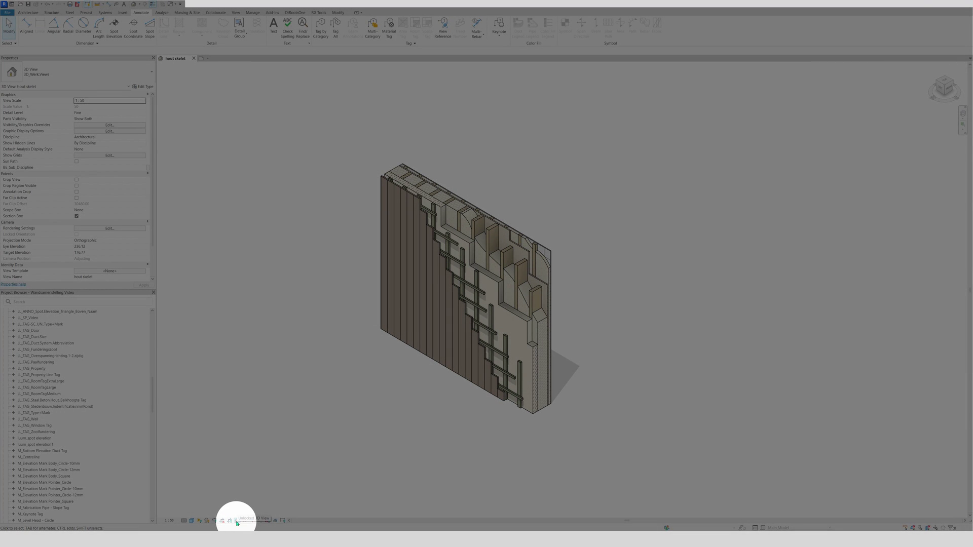
click(237, 522)
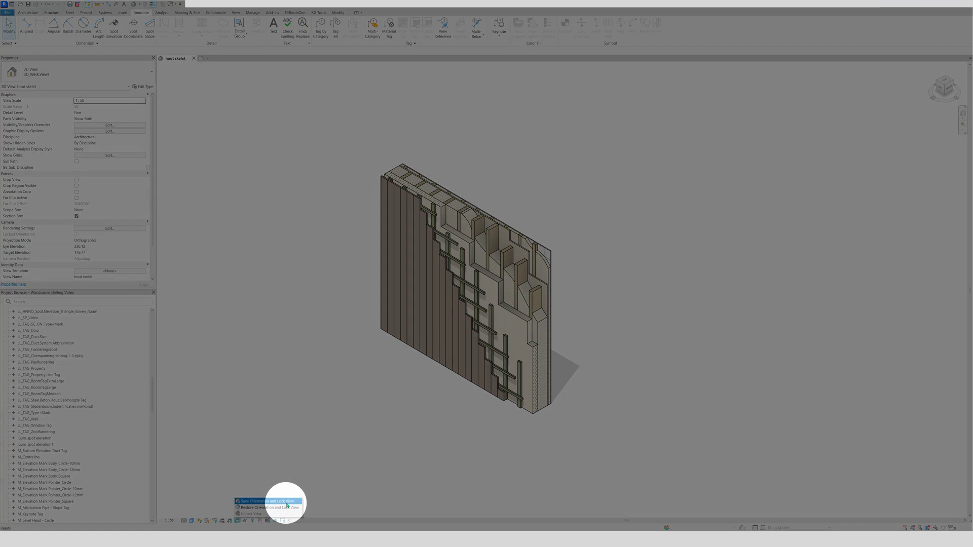
click(254, 505)
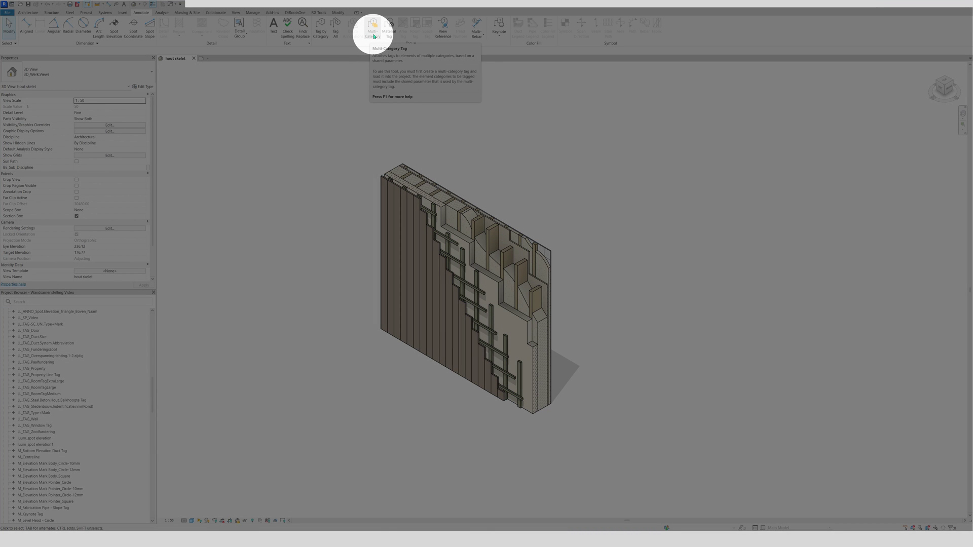
Place a multi-category tag beside the wall, then switch to the LL_SP_Video family tab.
click(374, 36)
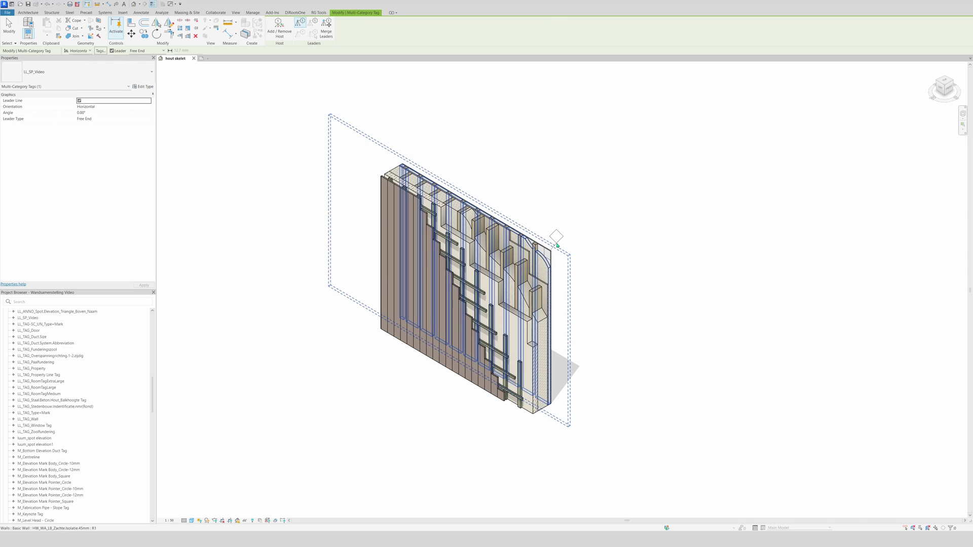
click(552, 251)
click(566, 244)
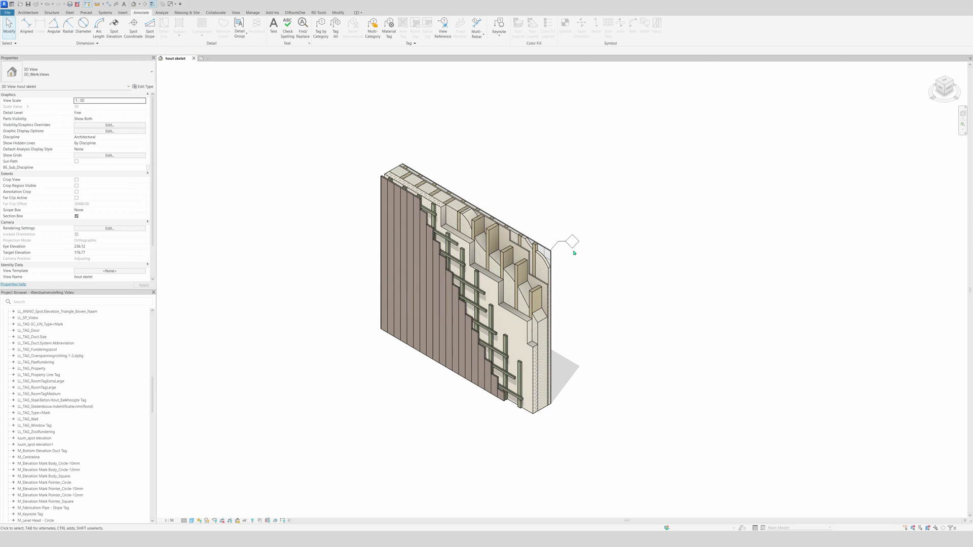
key(Escape)
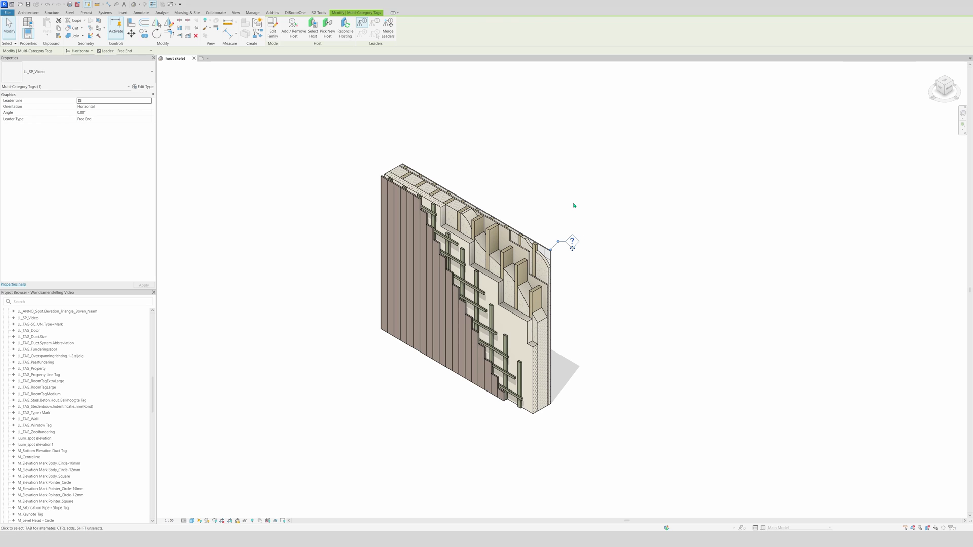
click(573, 207)
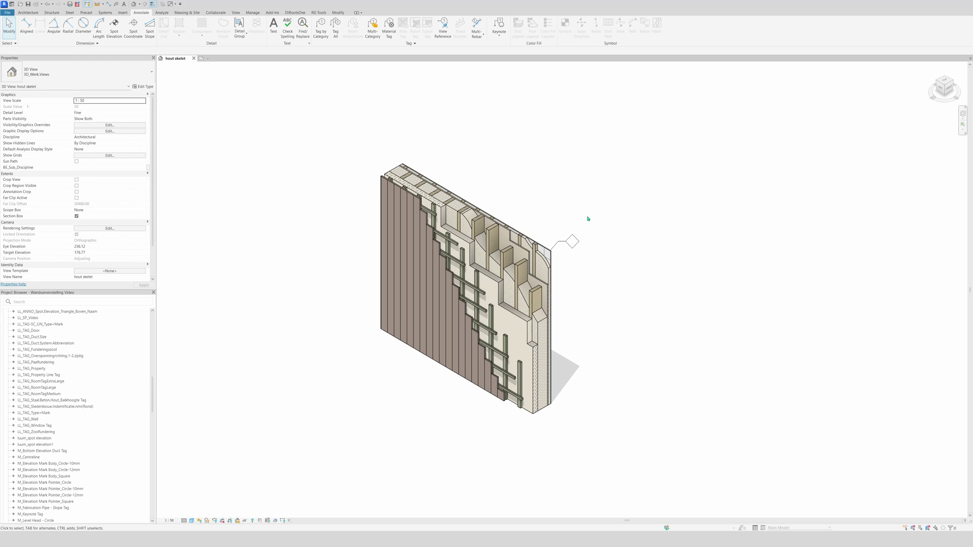
click(218, 59)
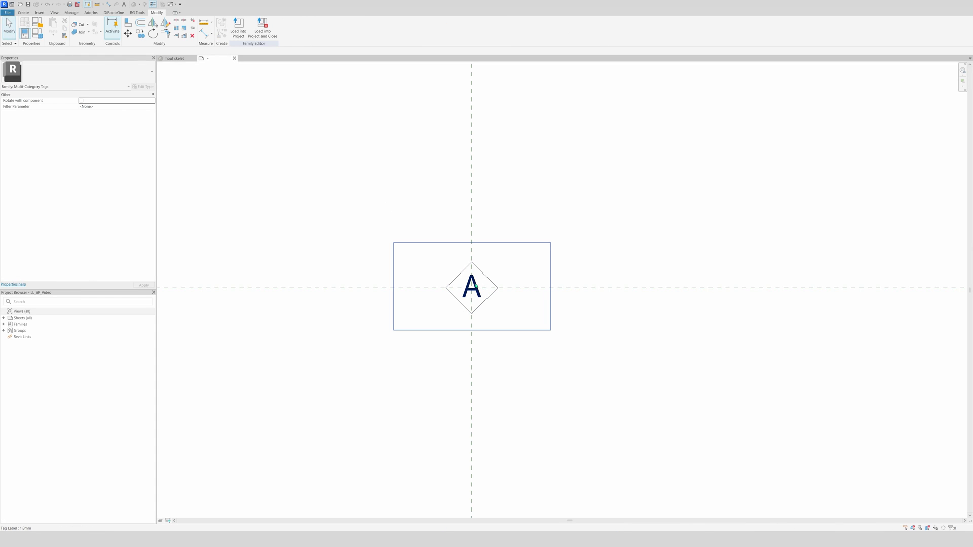
Remove LL_Materiaal.Indentificatie from the tag label's parameters.
click(517, 246)
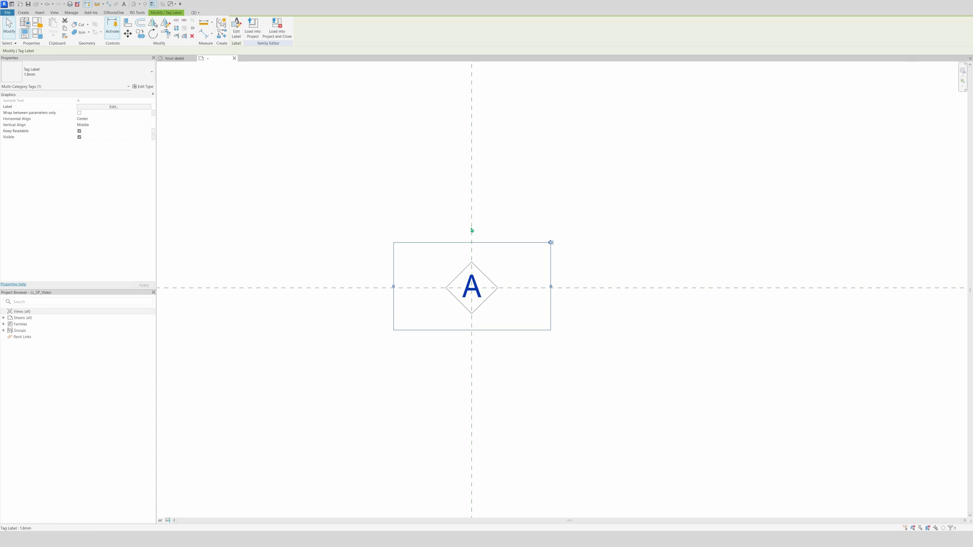
click(116, 107)
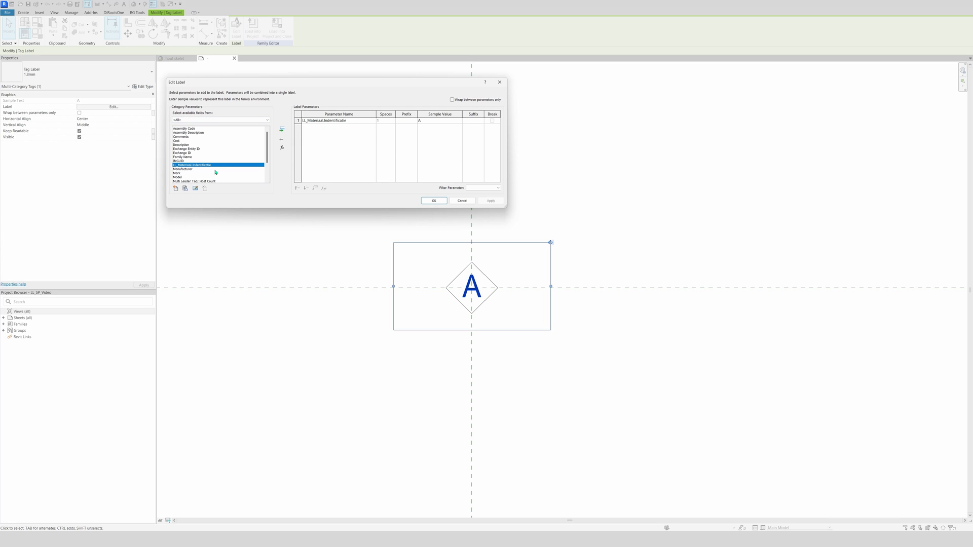
click(298, 121)
click(282, 140)
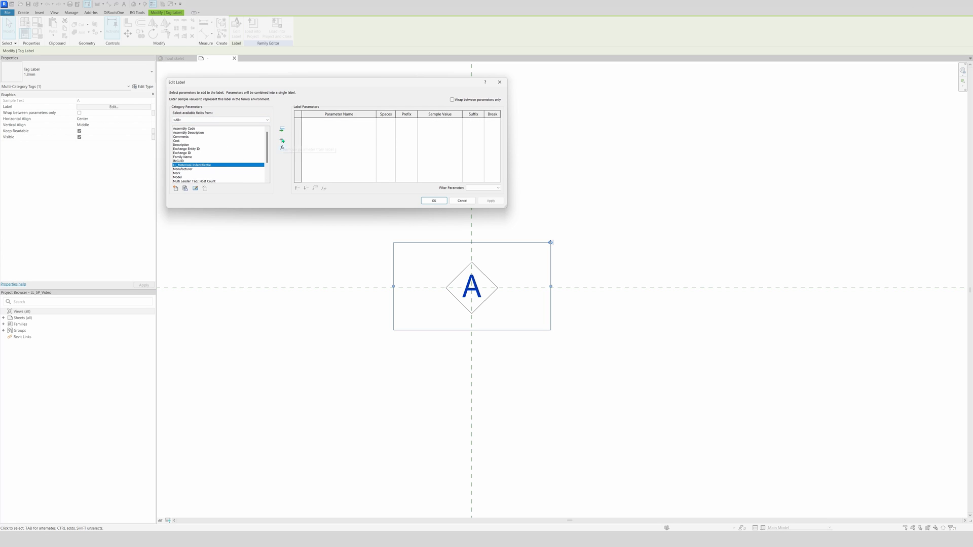
Switch the label's shared parameter source to the LL_Video shared parameter file.
click(176, 189)
click(352, 128)
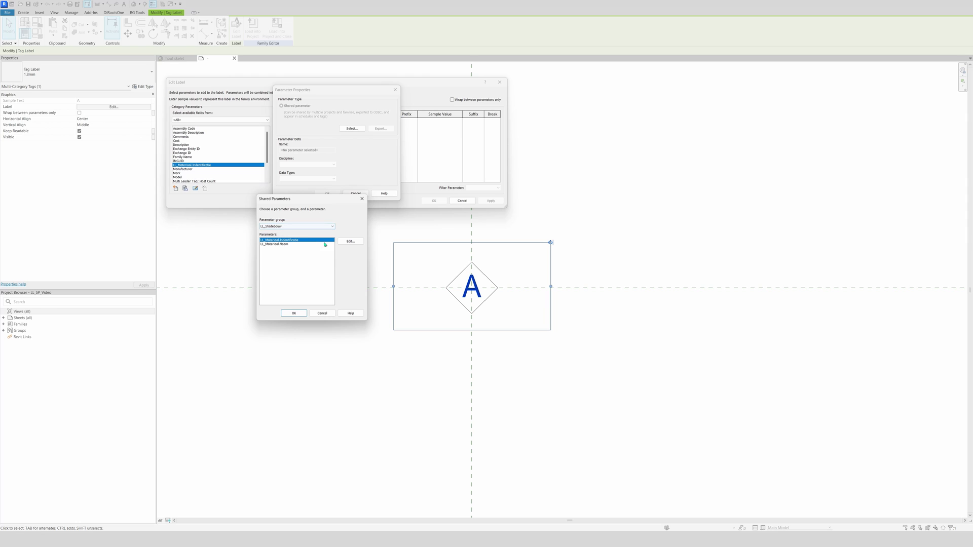
click(351, 241)
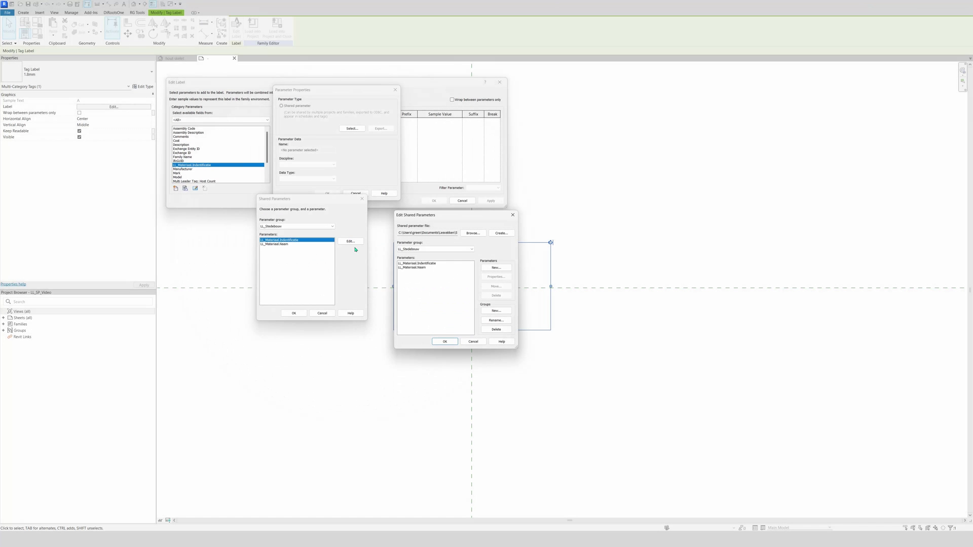
click(475, 234)
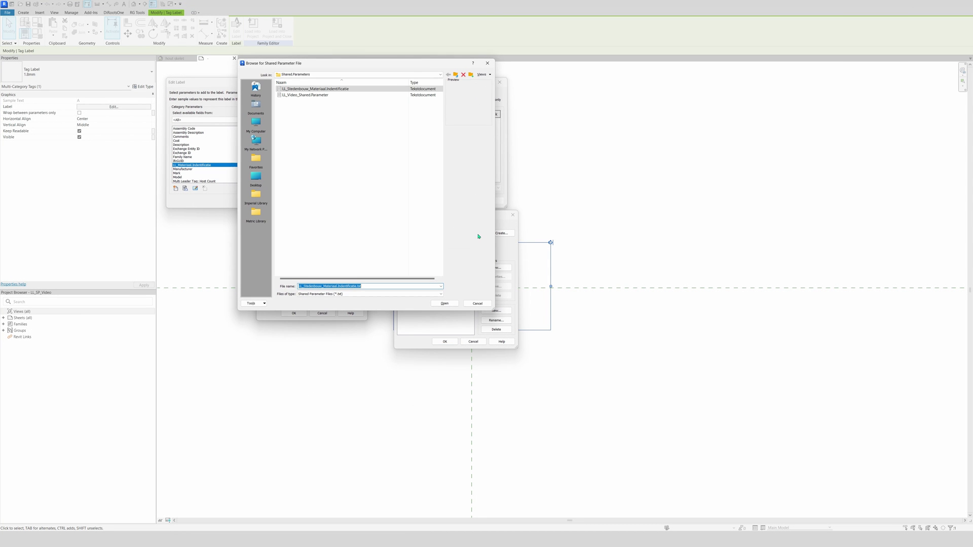
click(295, 96)
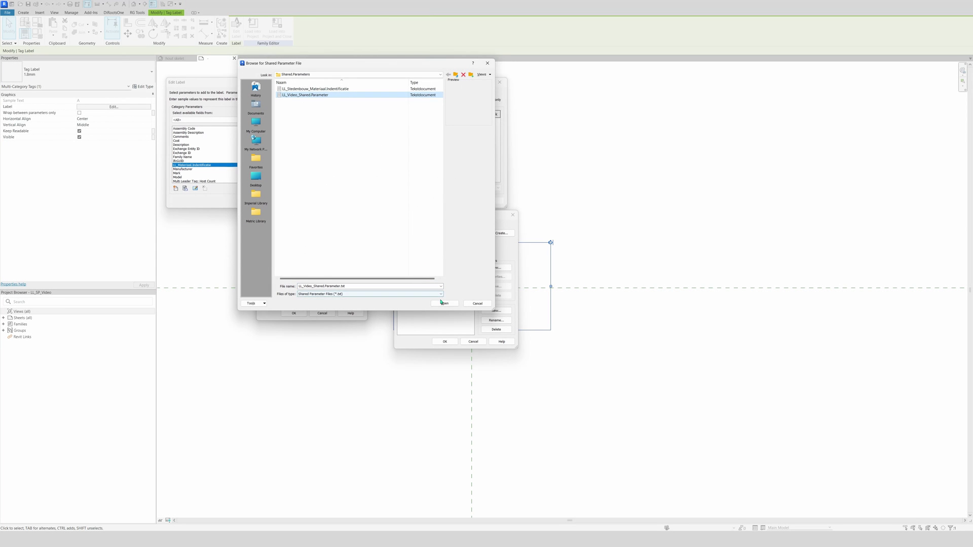
click(443, 303)
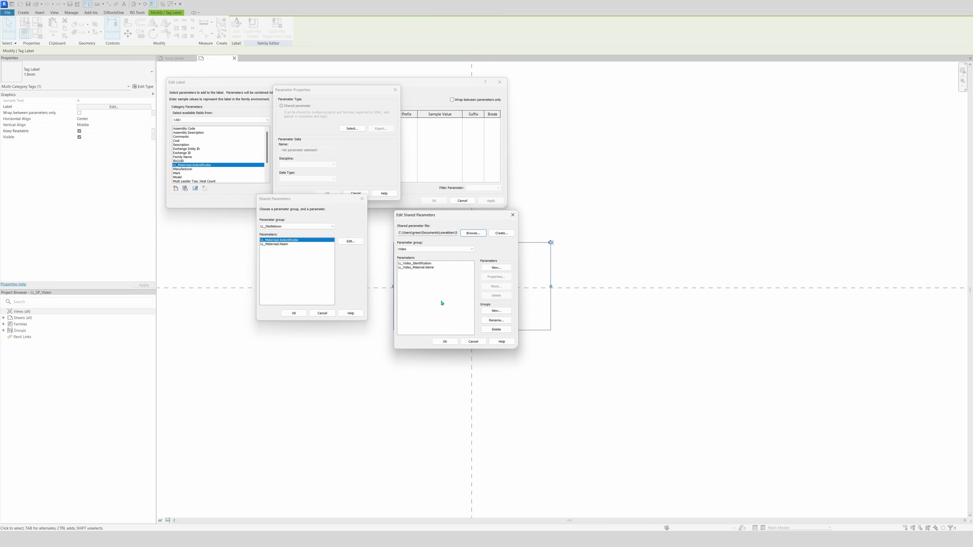
click(449, 342)
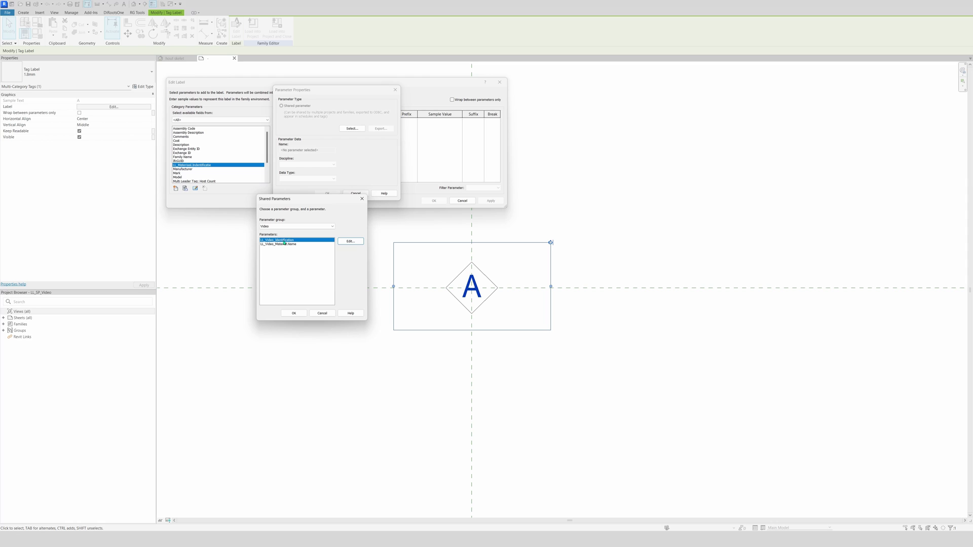
Add LL_Video_Identification to the label parameters and clear its sample value.
click(294, 313)
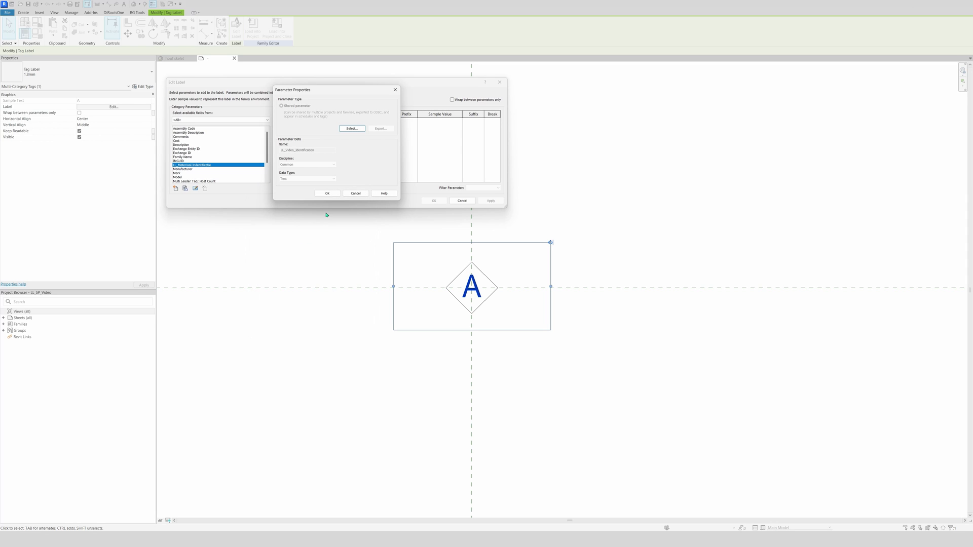
click(327, 193)
click(282, 130)
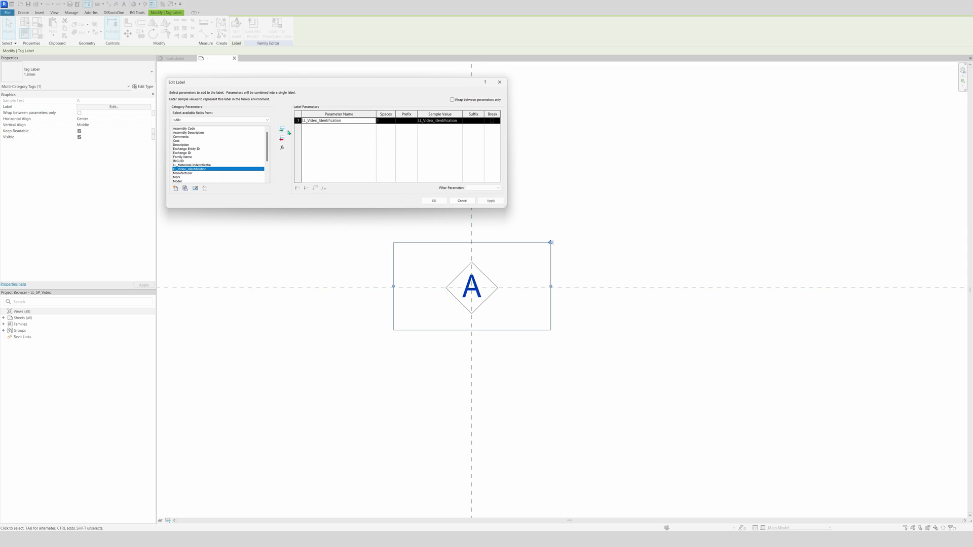
click(453, 121)
drag(459, 121, 419, 122)
key(BackSpace)
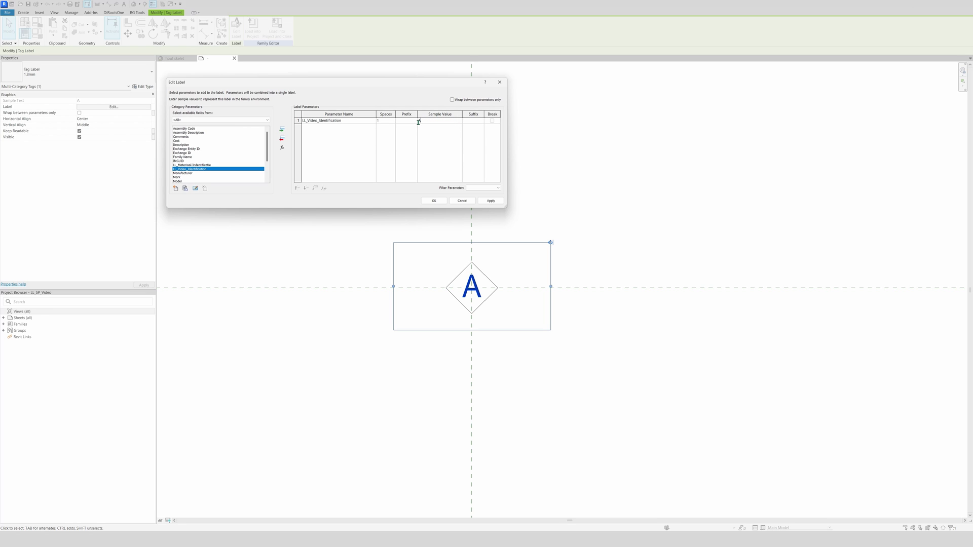
Apply the label, then load LL_SP_Video into the project, overwriting the existing version.
click(434, 201)
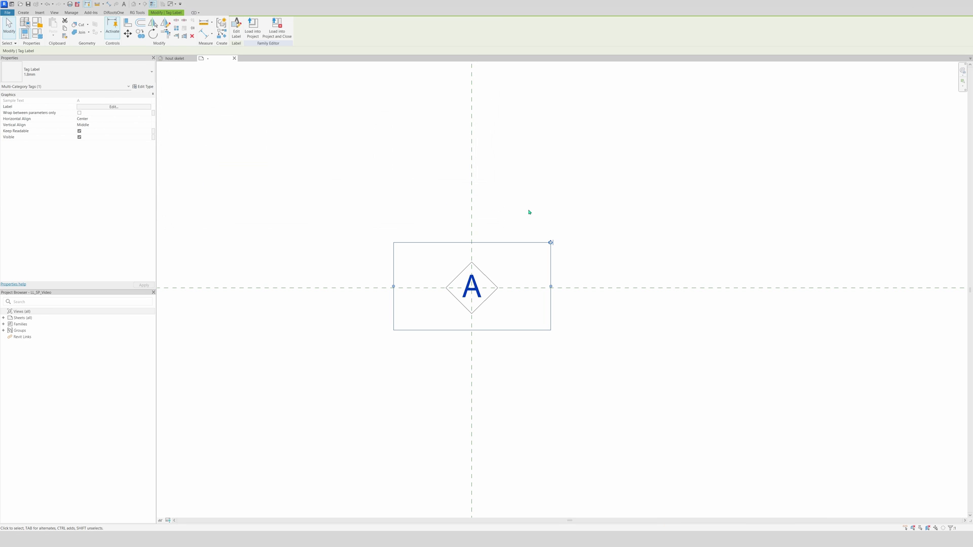
click(529, 212)
click(471, 286)
click(142, 87)
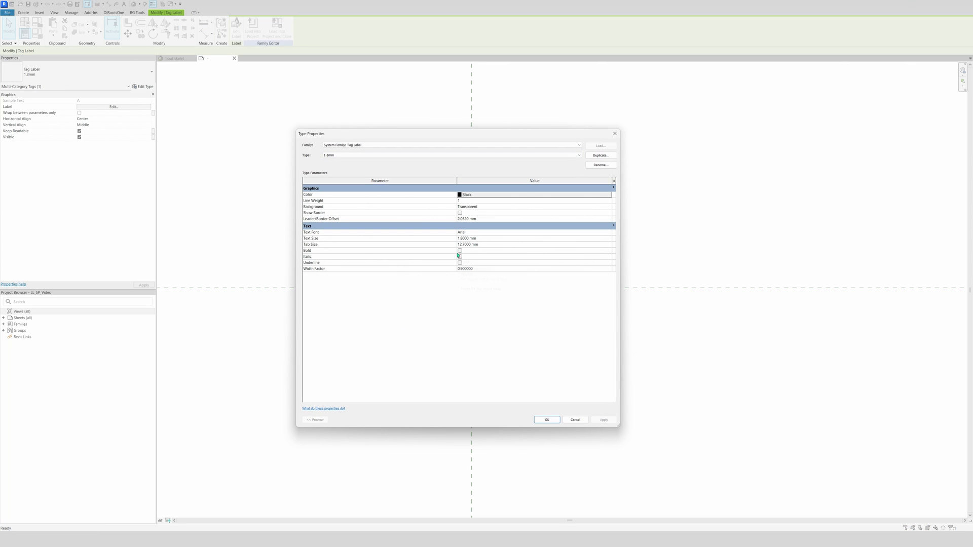
click(544, 419)
click(532, 193)
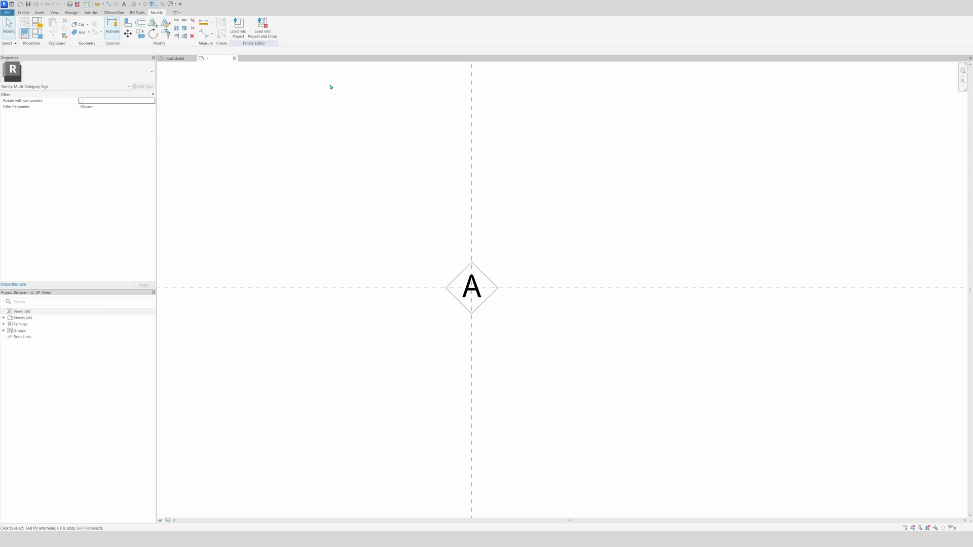
click(239, 32)
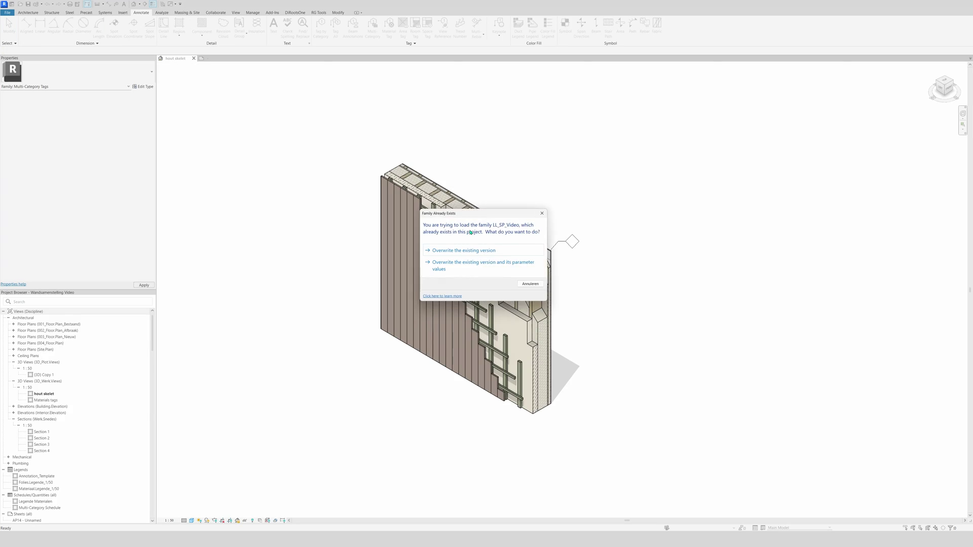
click(452, 255)
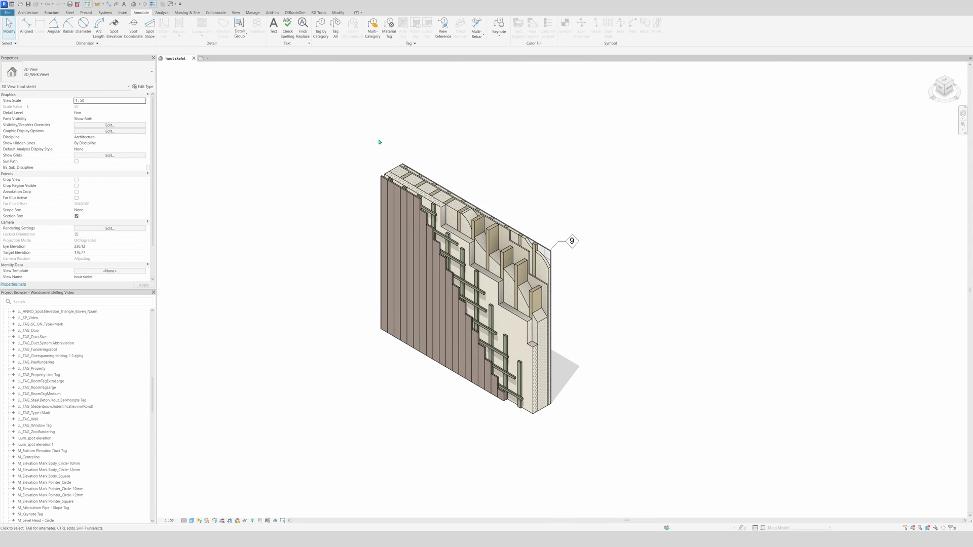
Tag the insulation, framing, OSB and stud layers with tags 8, 5, 7 and 6.
click(372, 26)
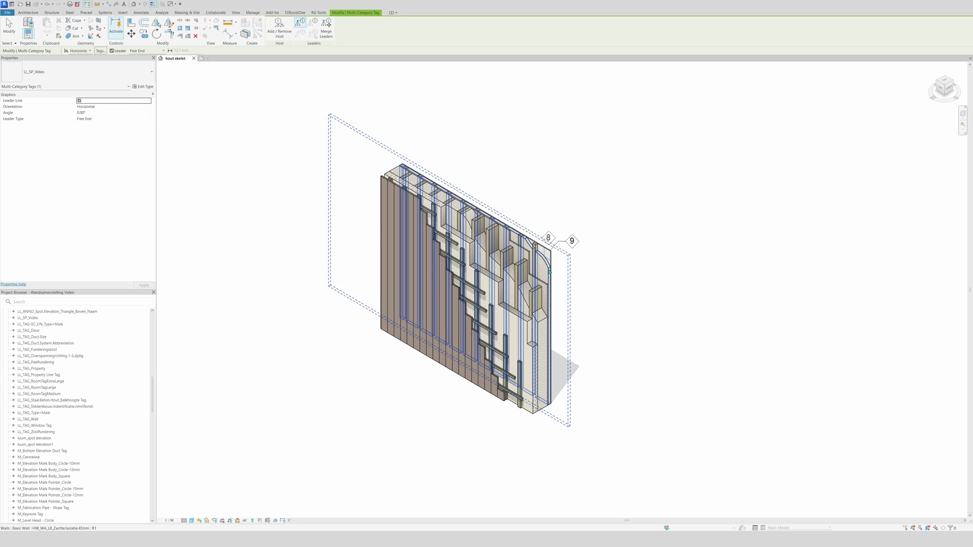
key(Tab)
key(Tab)
key(Tab)
click(549, 272)
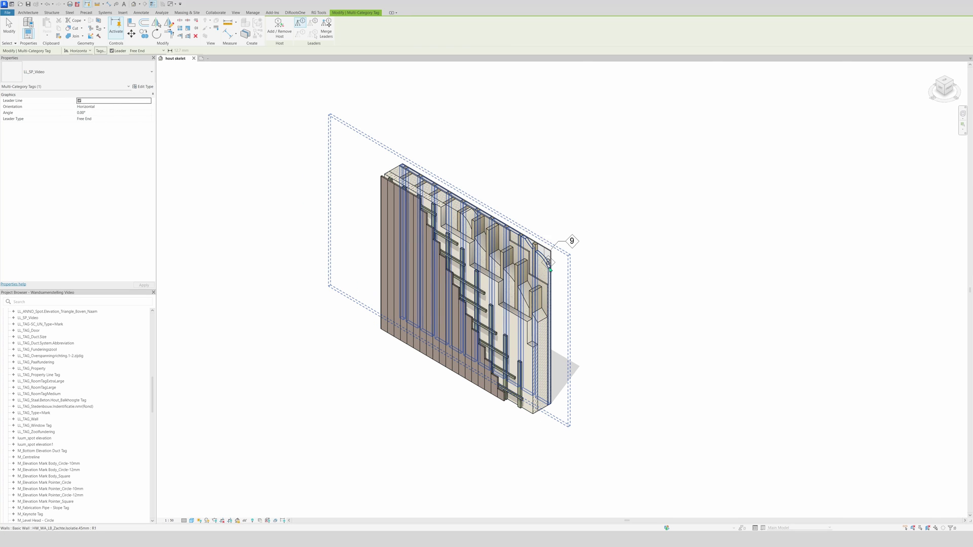
click(568, 262)
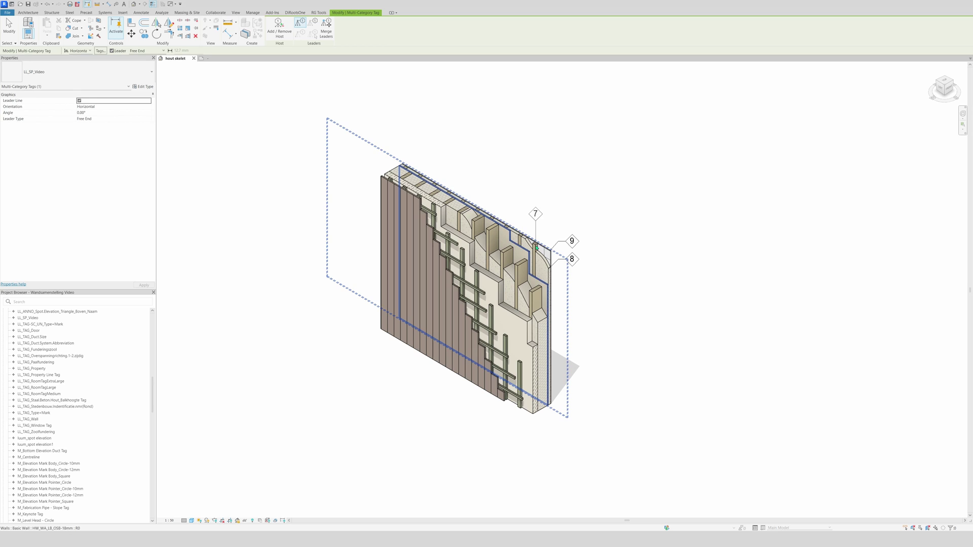
click(536, 247)
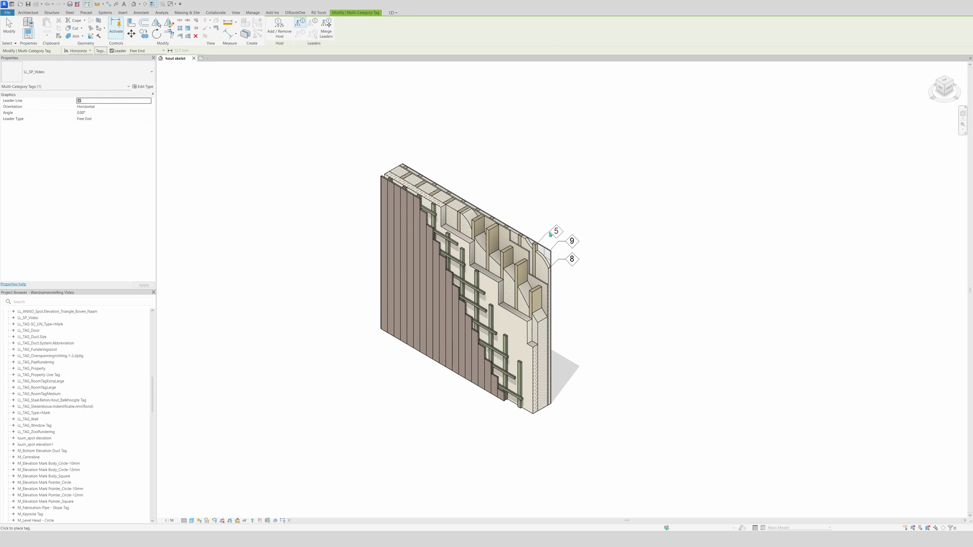
click(548, 235)
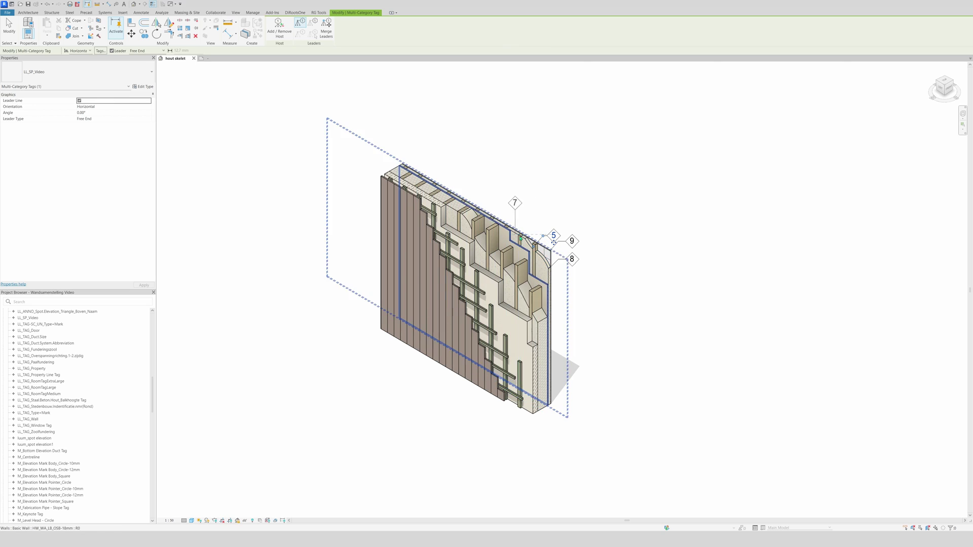
key(Tab)
click(546, 288)
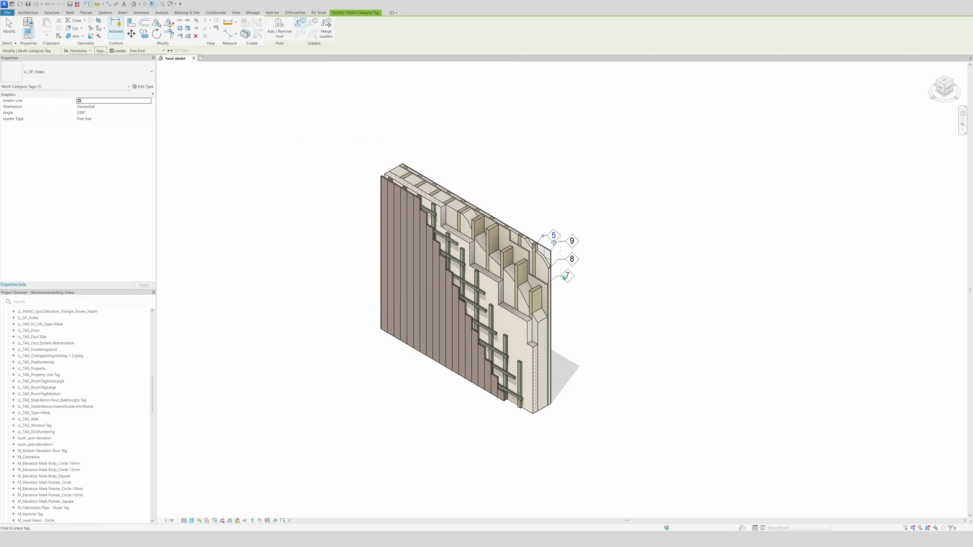
click(568, 278)
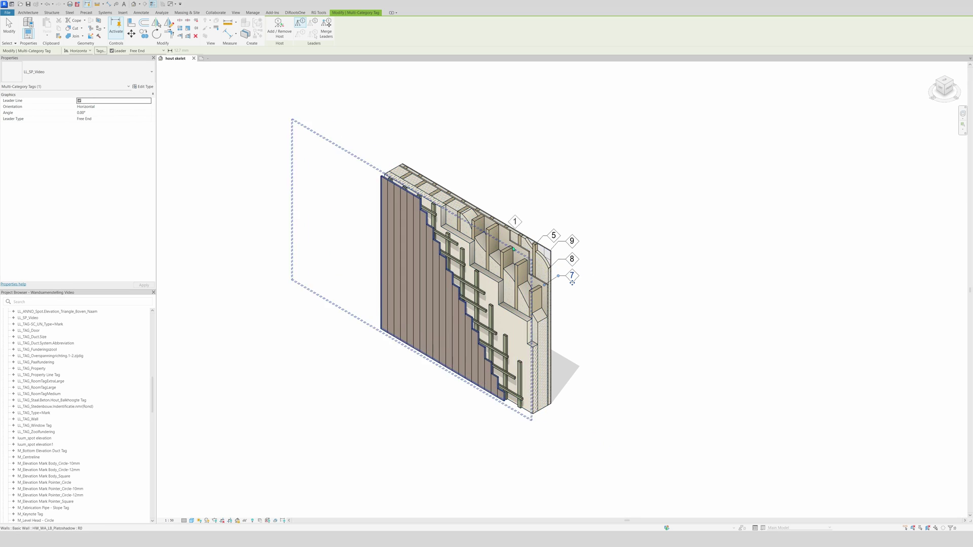
click(545, 286)
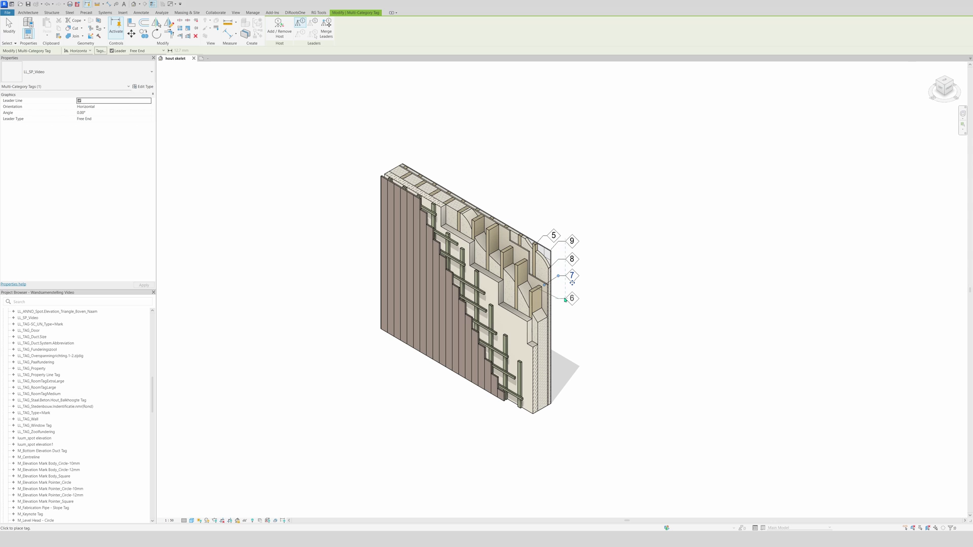
click(566, 300)
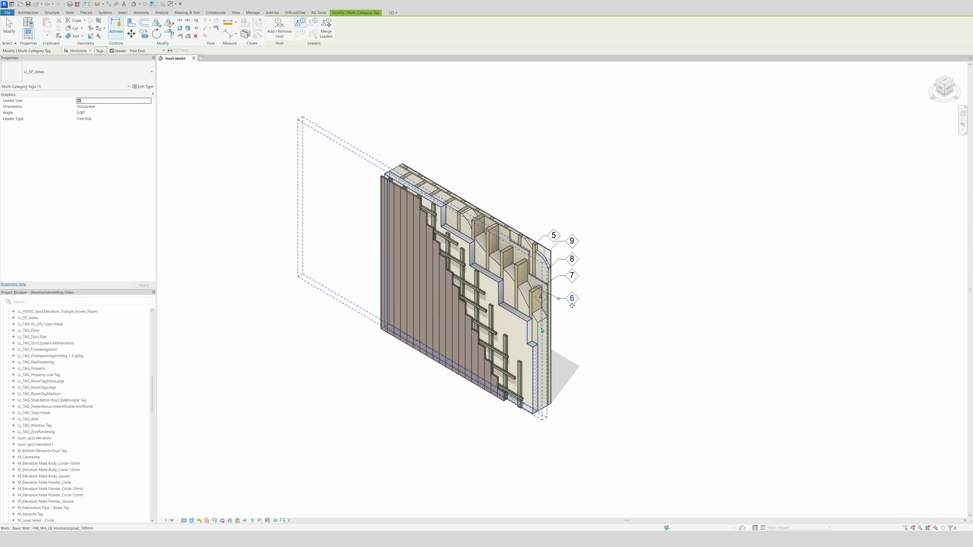
Tag the 200mm insulation, right-edge element, framing, cladding and lower framing (8, 4, 3, 1, 2).
key(Tab)
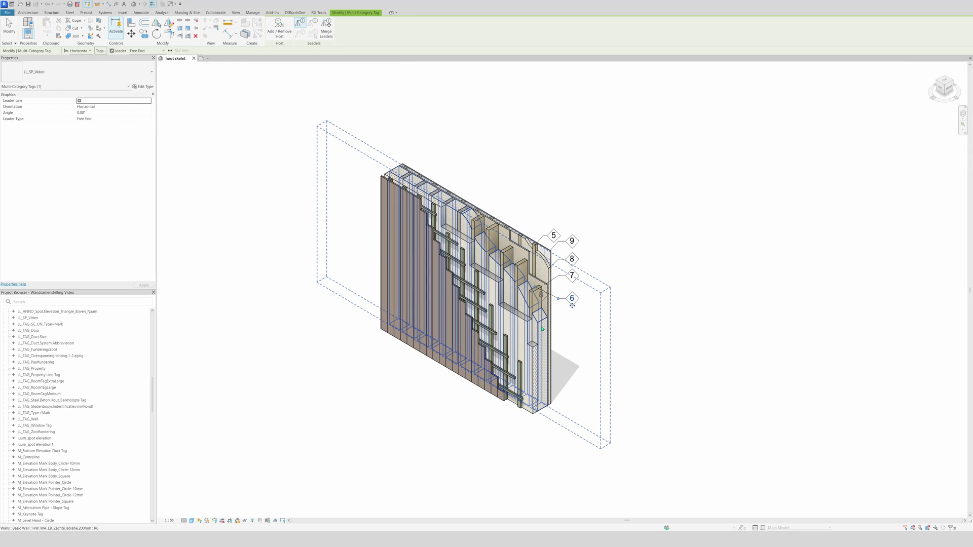
click(542, 330)
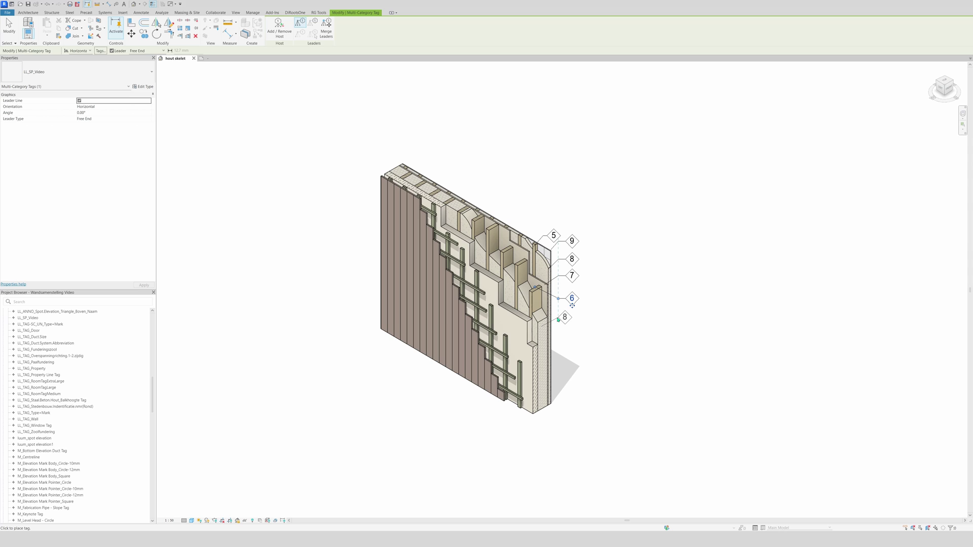
click(567, 320)
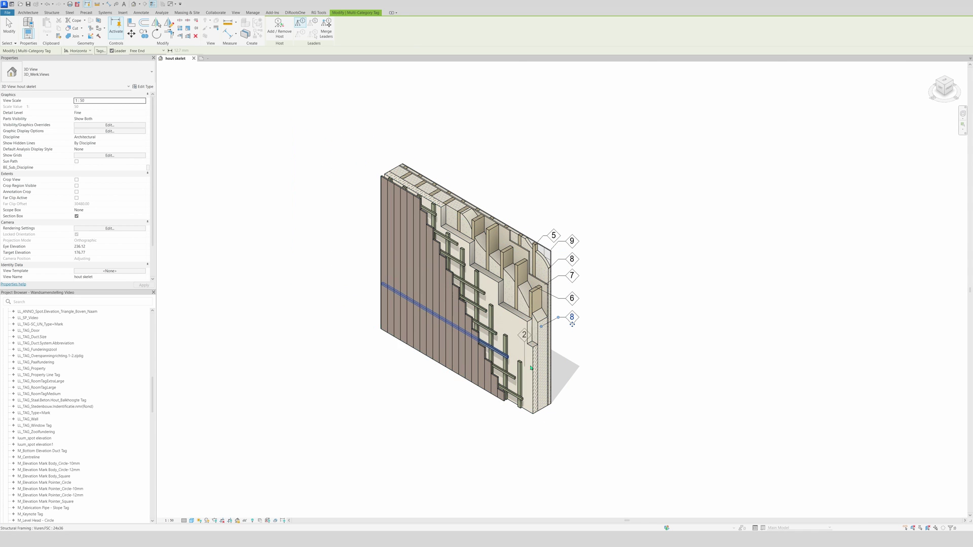
click(541, 345)
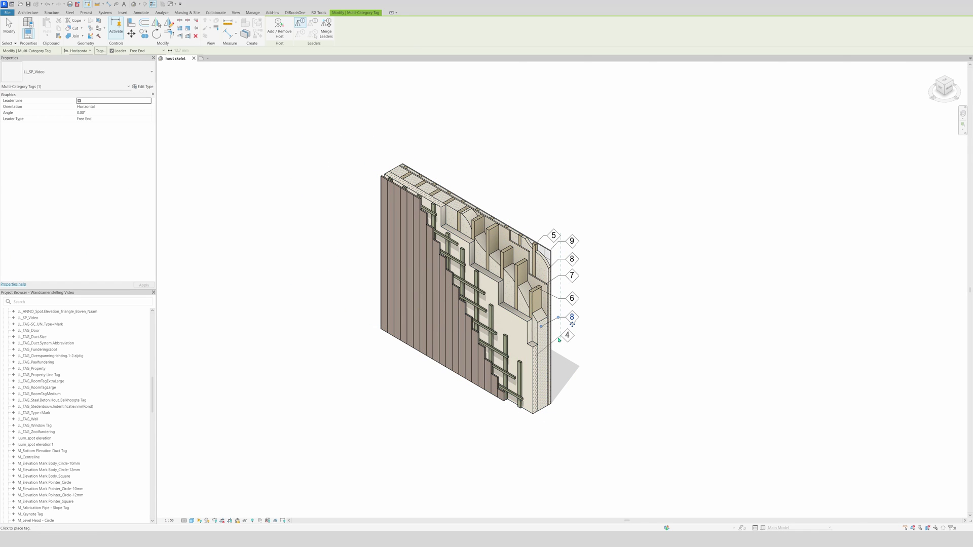
click(571, 339)
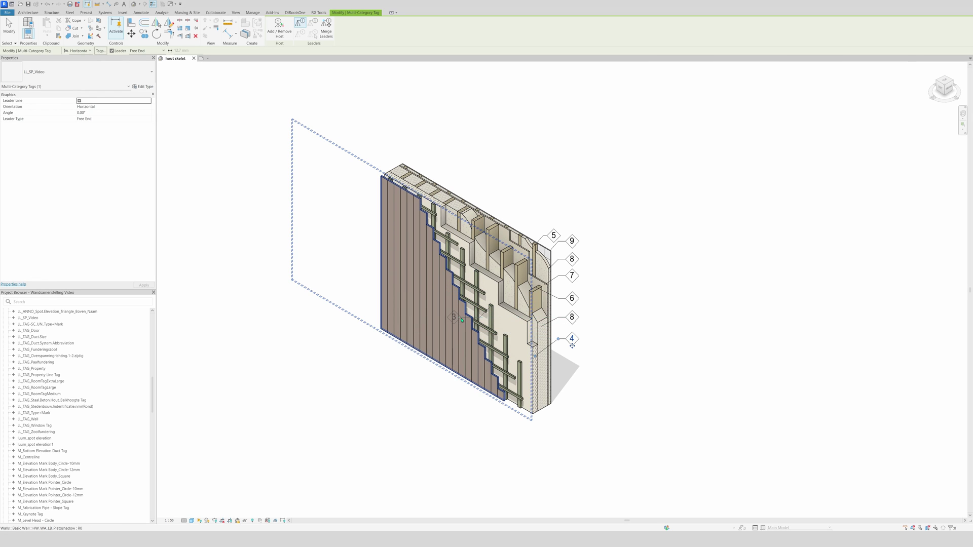
click(457, 320)
click(458, 341)
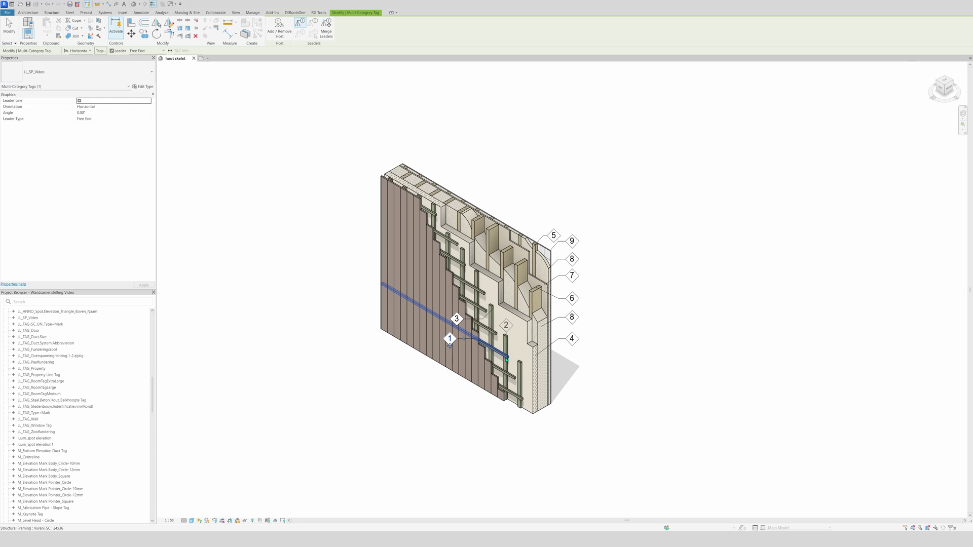
click(474, 371)
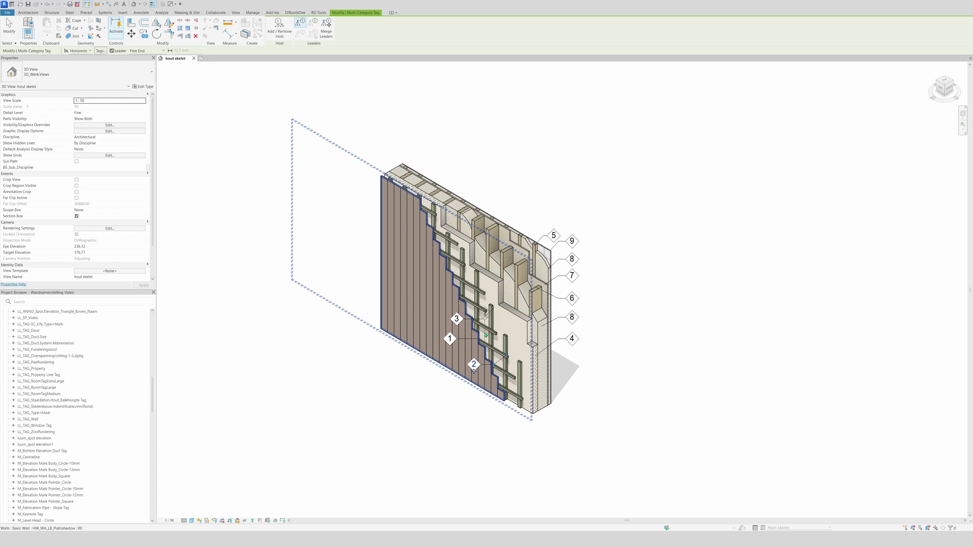
key(Escape)
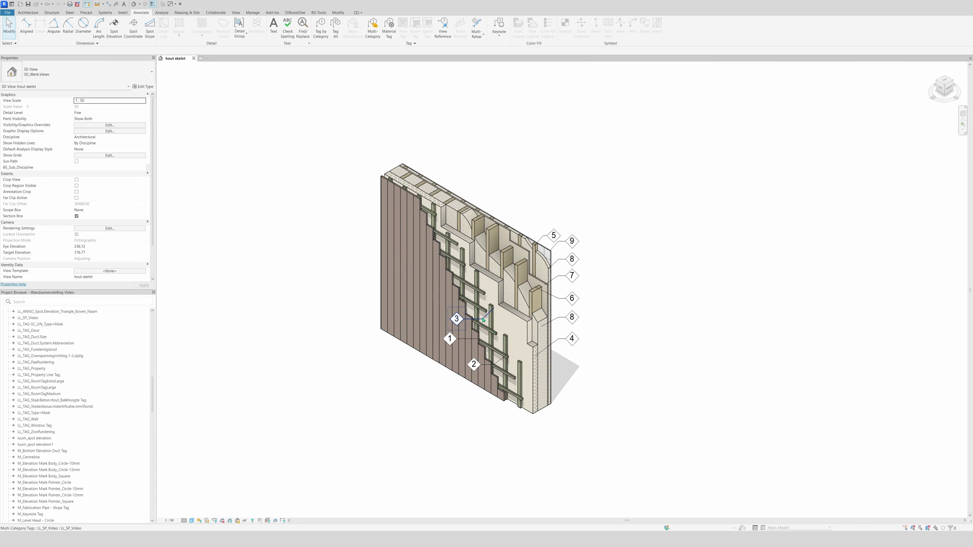
Move tag 3's leader bend to the left.
click(488, 311)
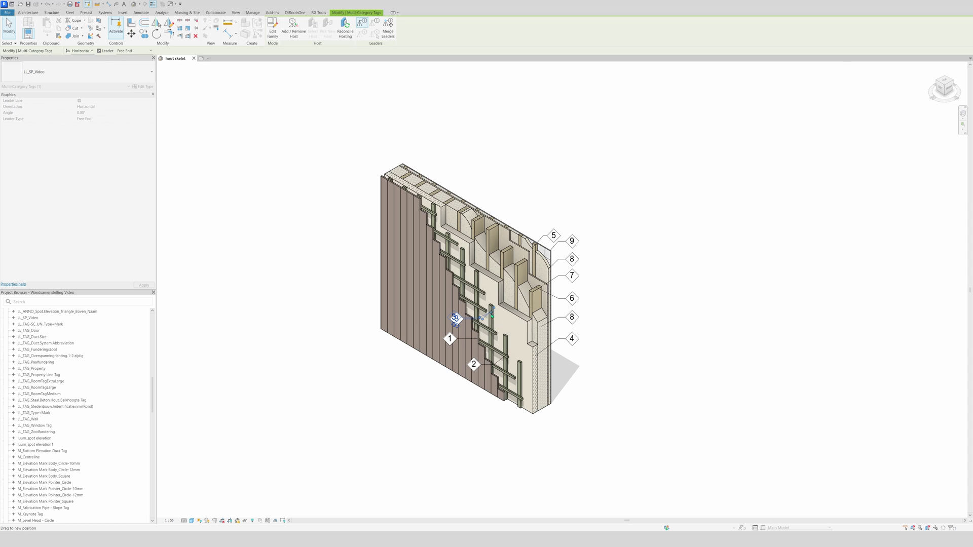
drag(491, 316, 454, 320)
click(723, 247)
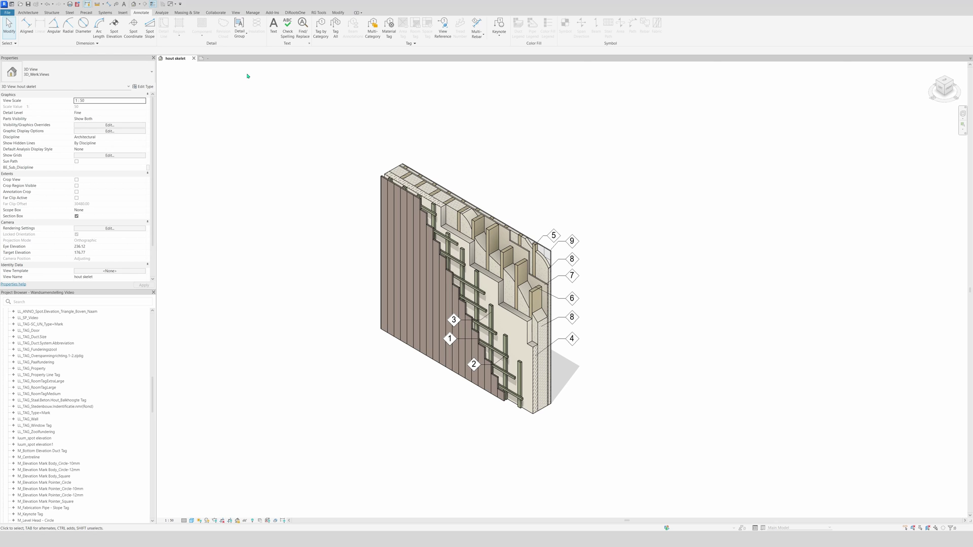
Create a new Schedule/Quantities view named Material Legend.
click(236, 12)
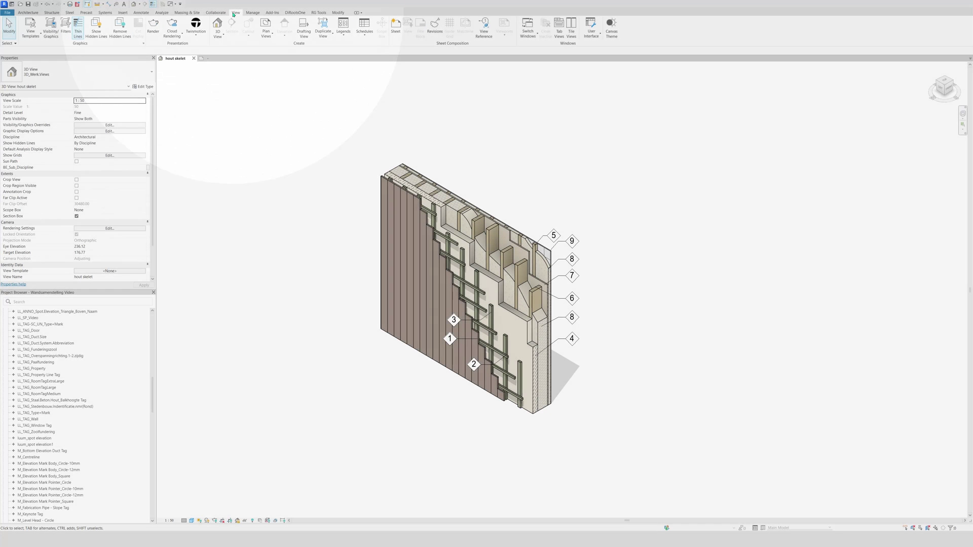
click(364, 33)
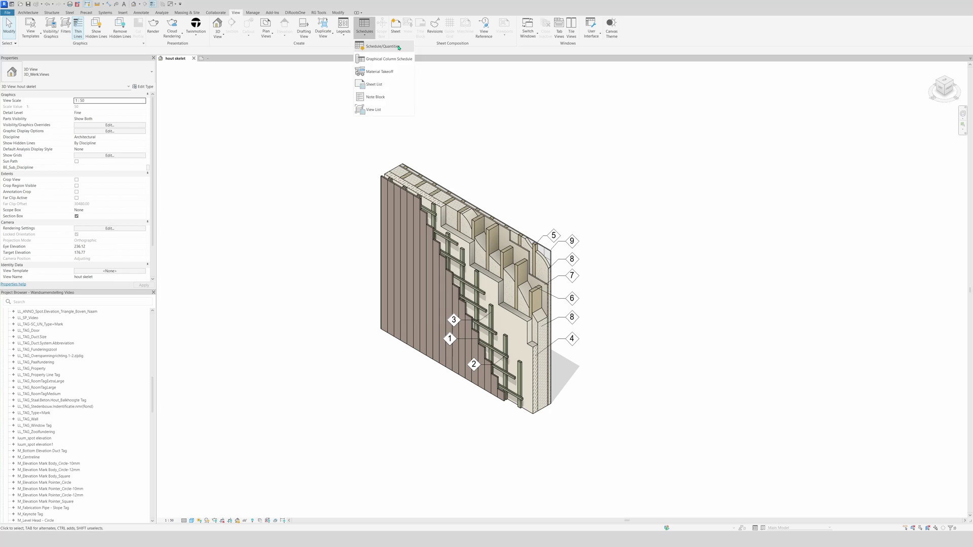
click(399, 47)
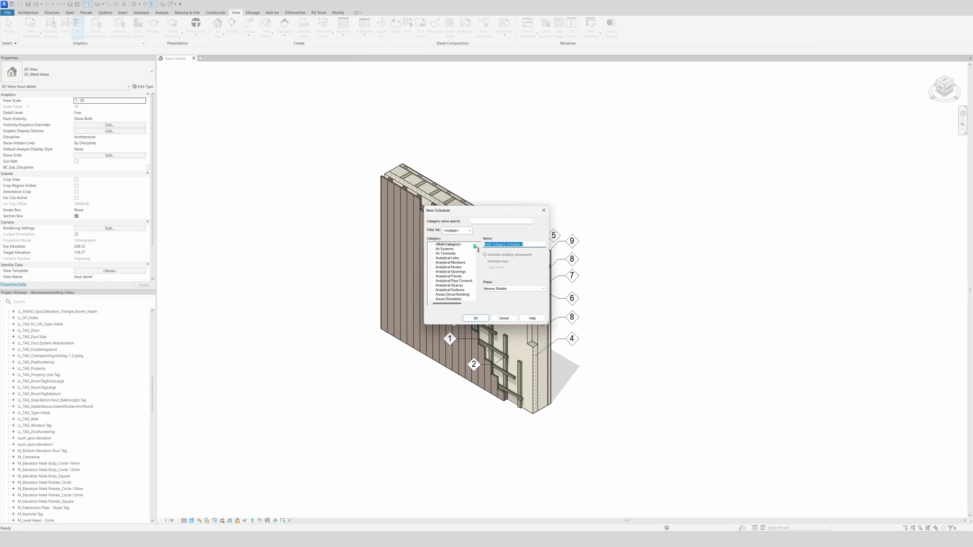
text(Material Legend)
click(474, 317)
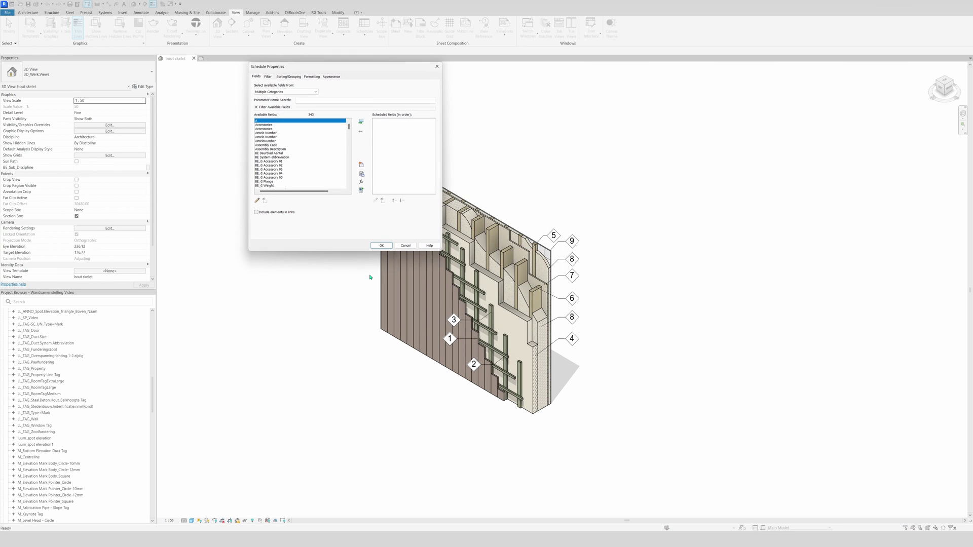
Add LL_Video_Identification and LL_Video_Material.Name as the schedule's fields.
click(282, 158)
key(shift+Page_Down)
key(shift+Page_Down)
key(shift+Page_Down)
key(shift+Page_Down)
key(shift+Page_Down)
key(shift+Page_Down)
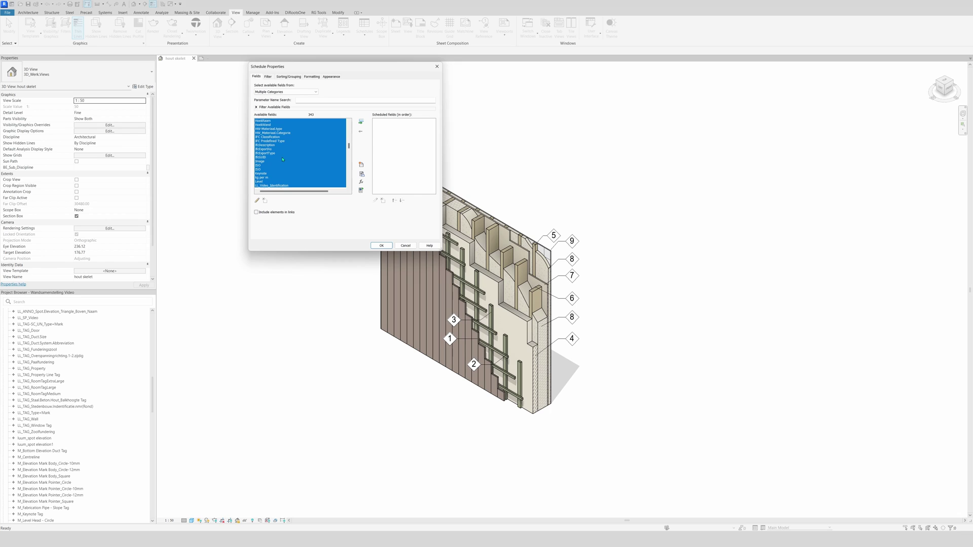
click(277, 187)
scroll(278, 174, down, 2)
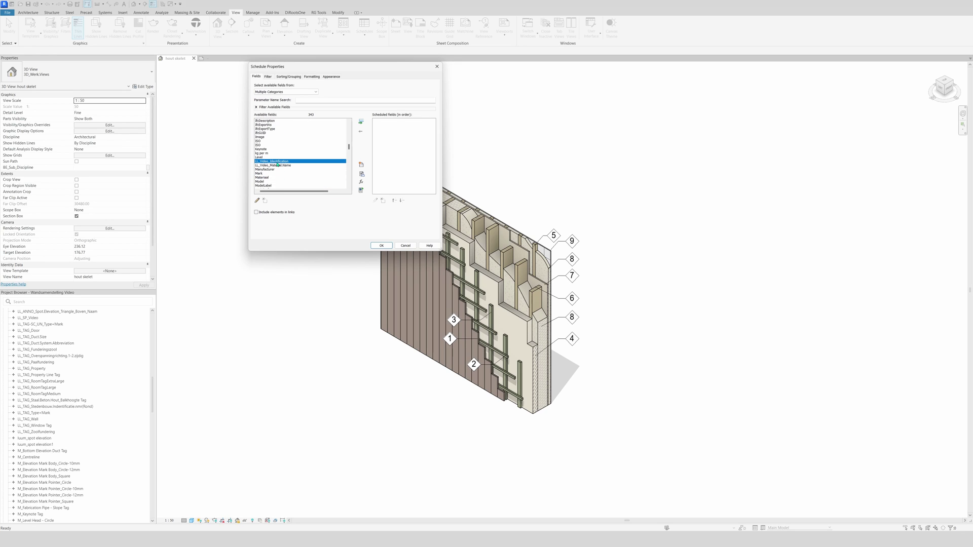
shift+click(278, 166)
click(361, 122)
click(377, 246)
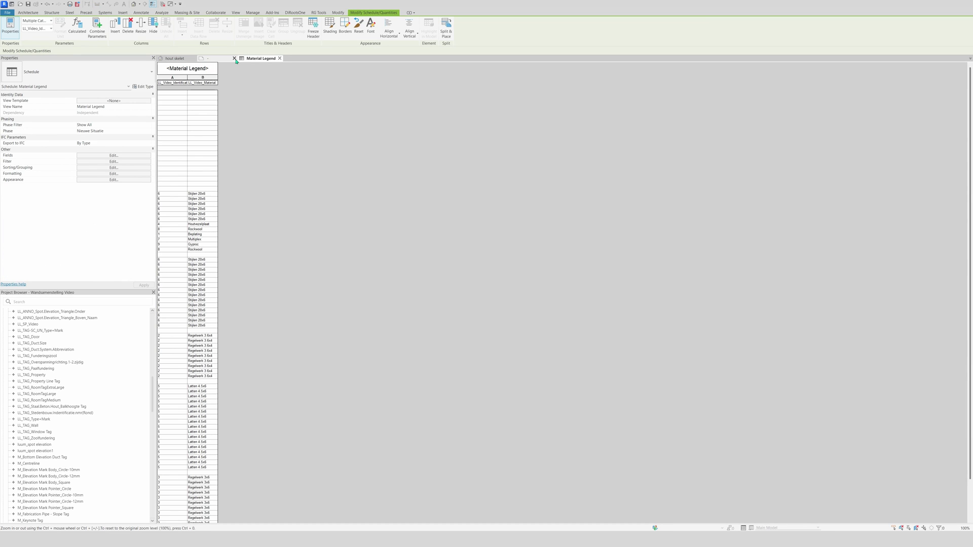
Save and close LL_SP_Video, then tile the schedule beside a widened 3D view.
click(208, 58)
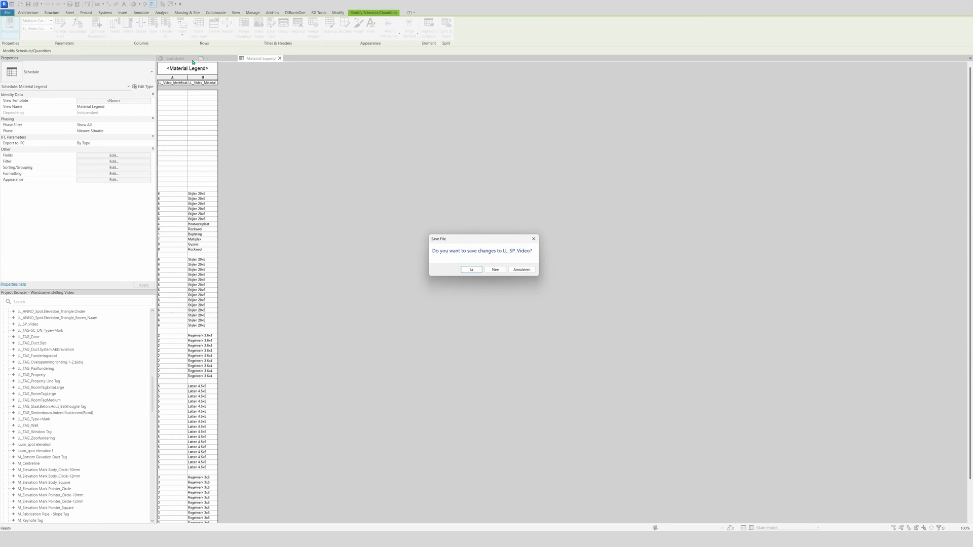
click(471, 270)
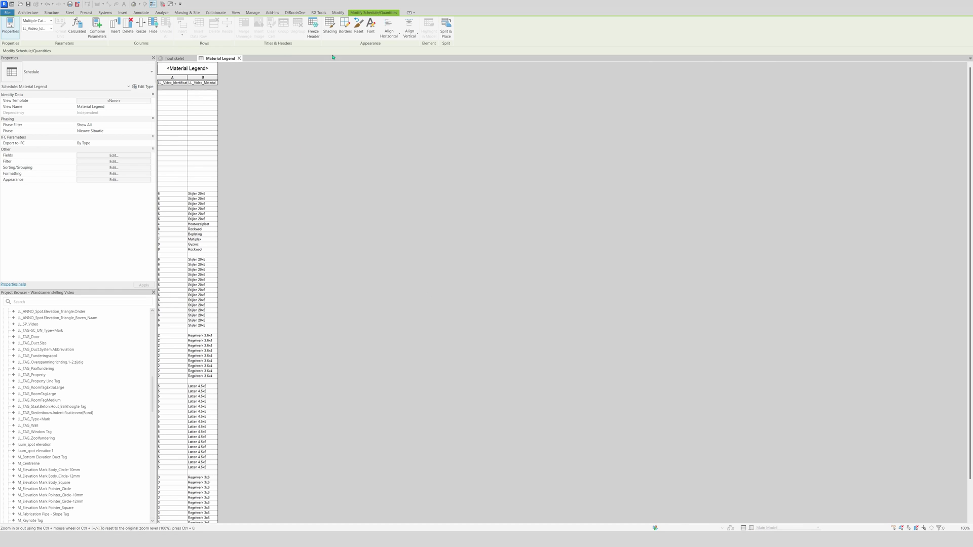
click(236, 12)
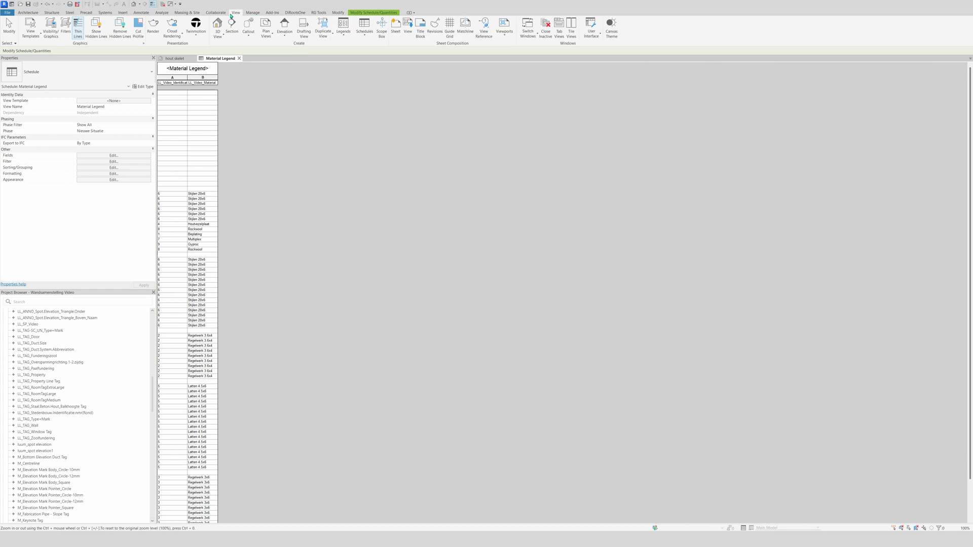
click(571, 25)
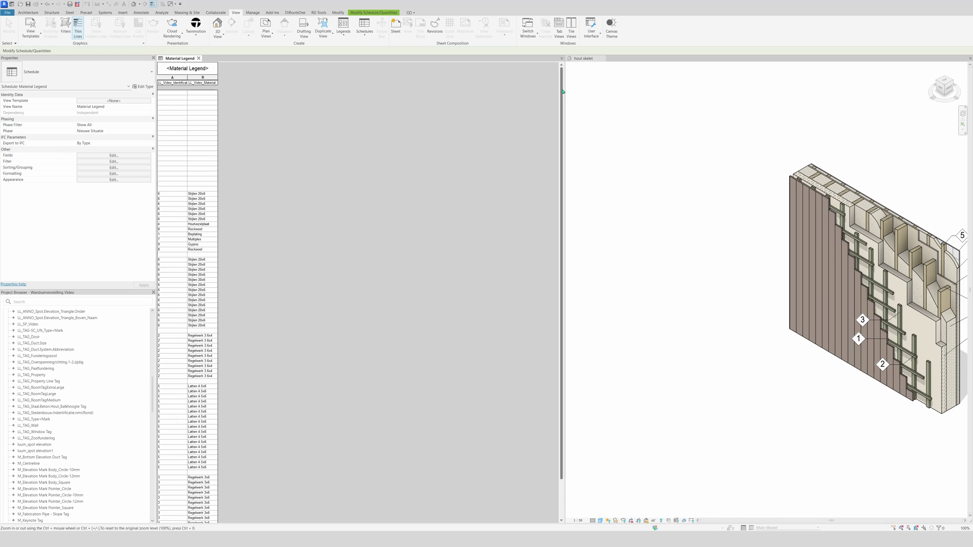
drag(560, 92, 332, 96)
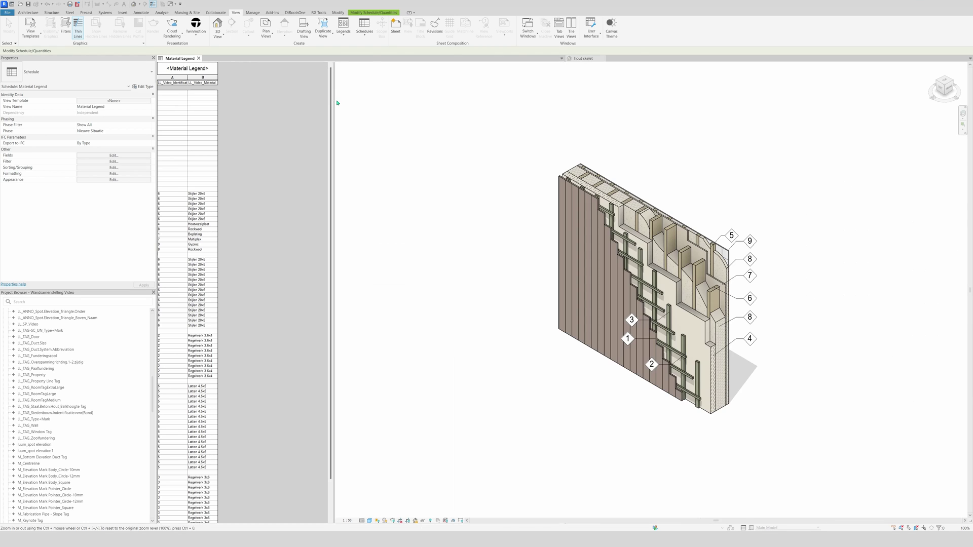
scroll(634, 246, up, 2)
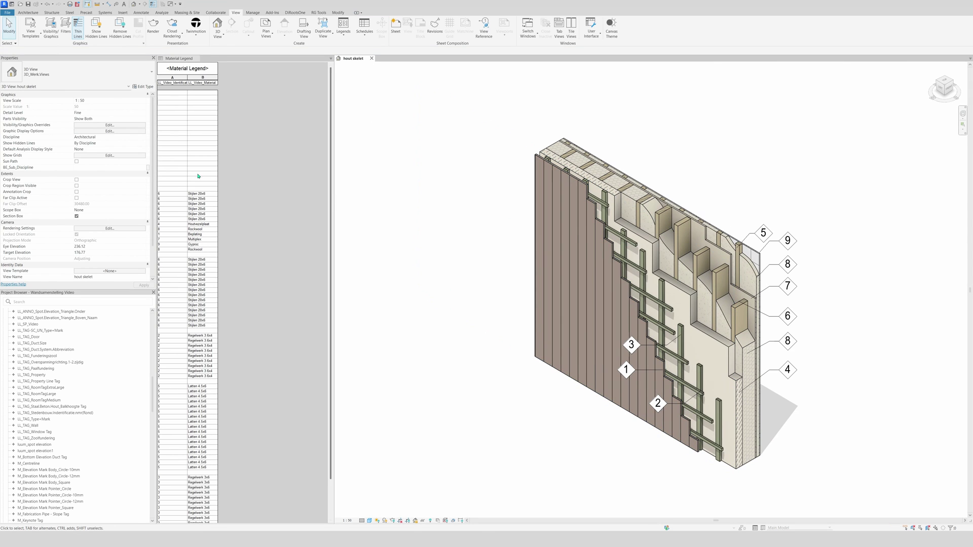
ctrl+scroll(167, 155, up, 3)
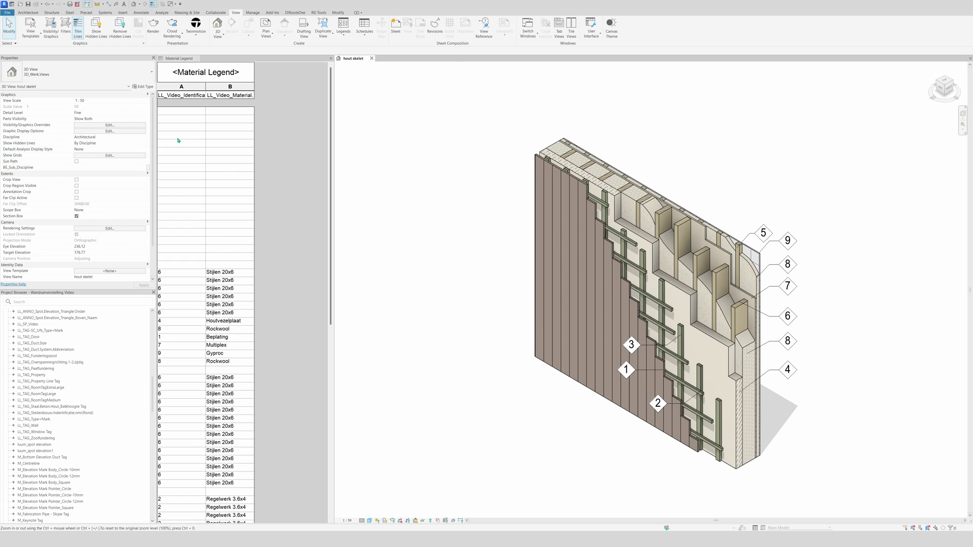
Strip the LL_Video_ prefix so the headings read 'Identification' and 'Material Name'.
ctrl+scroll(178, 140, up, 1)
click(186, 97)
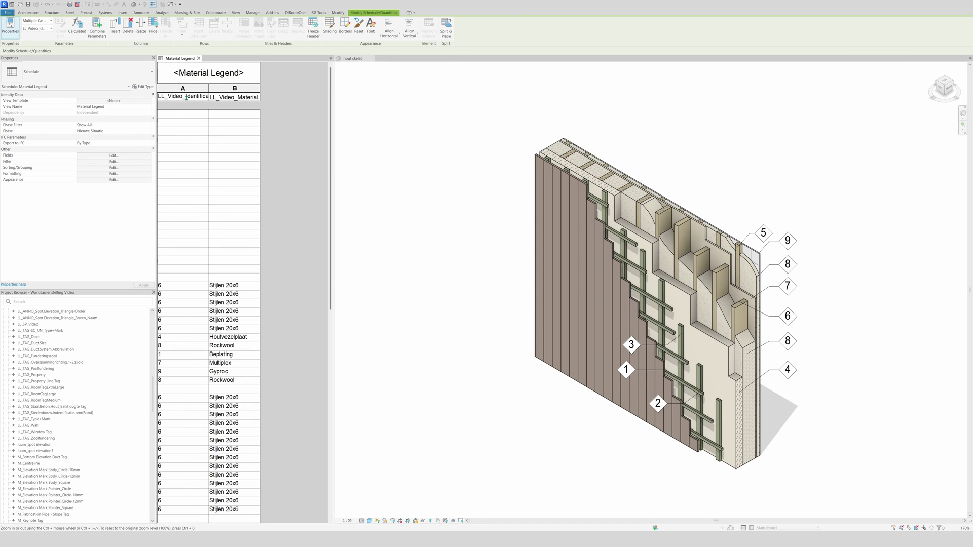
drag(186, 97, 157, 96)
key(BackSpace)
click(235, 98)
drag(235, 96, 209, 97)
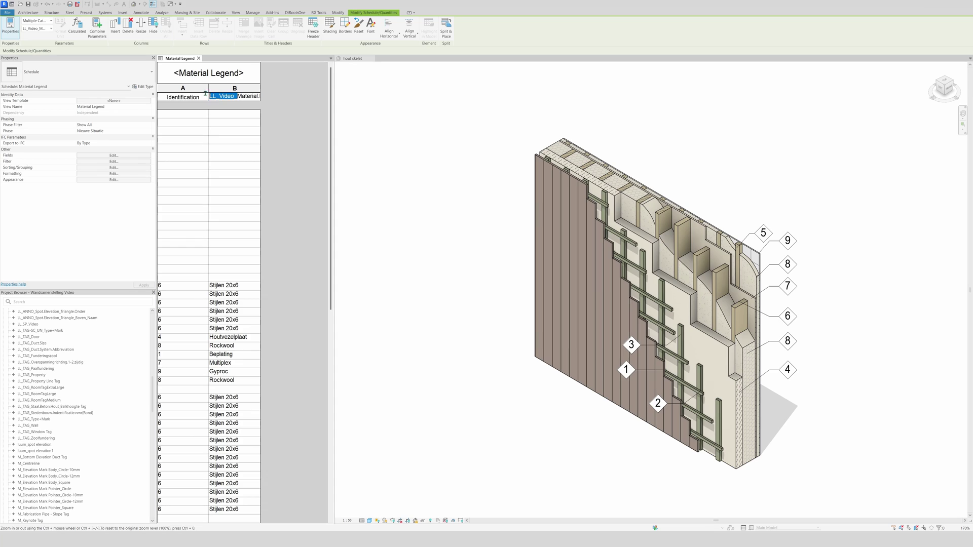
key(BackSpace)
click(232, 96)
key(BackSpace)
Sort the schedule rows by LL_Video_Identification.
click(100, 162)
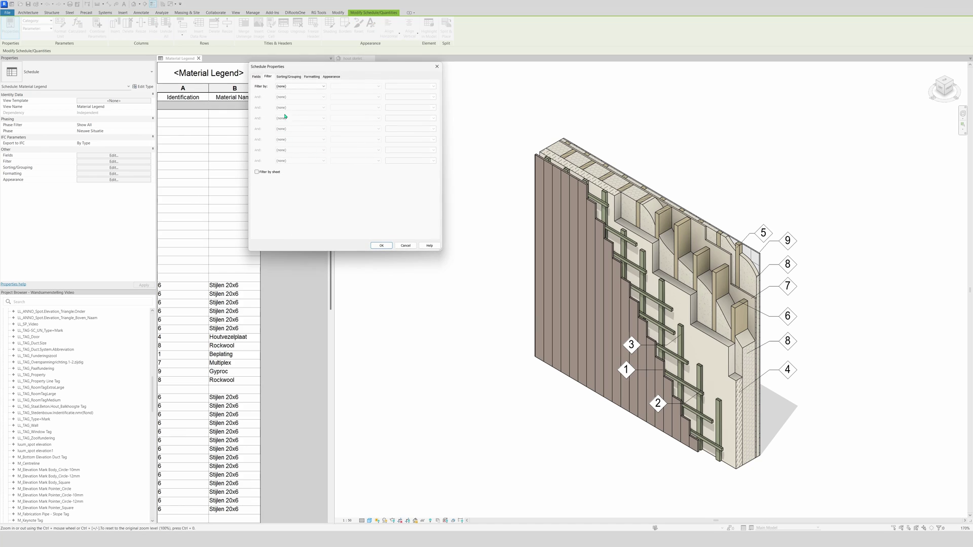
click(288, 77)
click(313, 87)
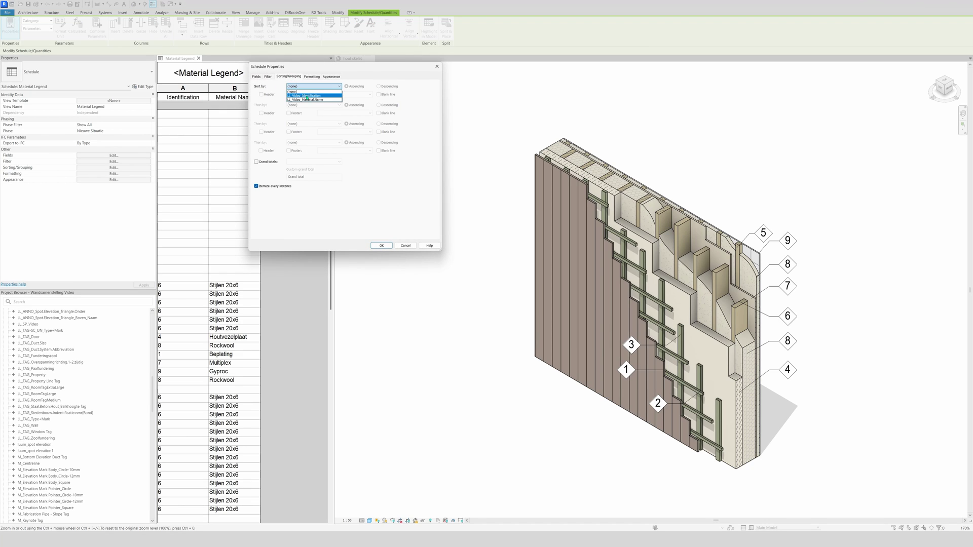
click(304, 96)
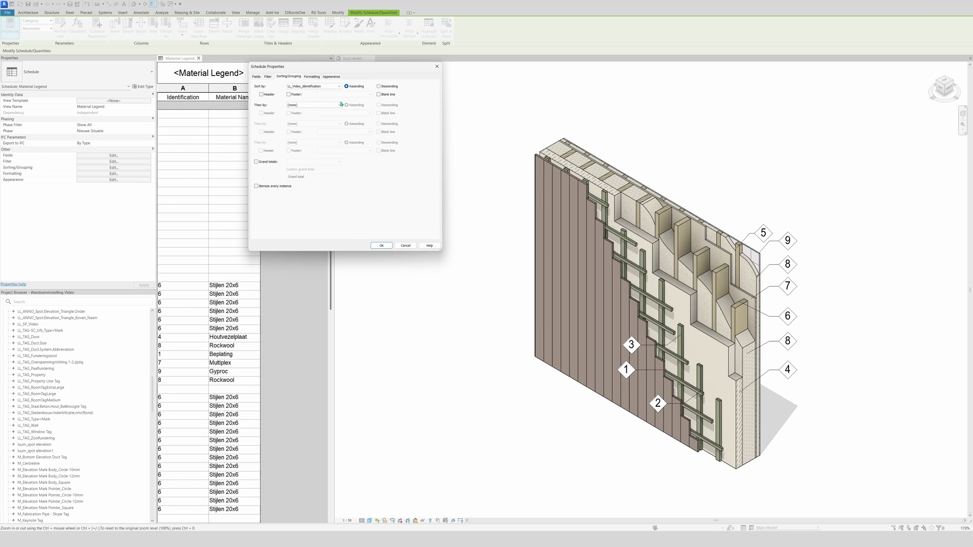
click(381, 246)
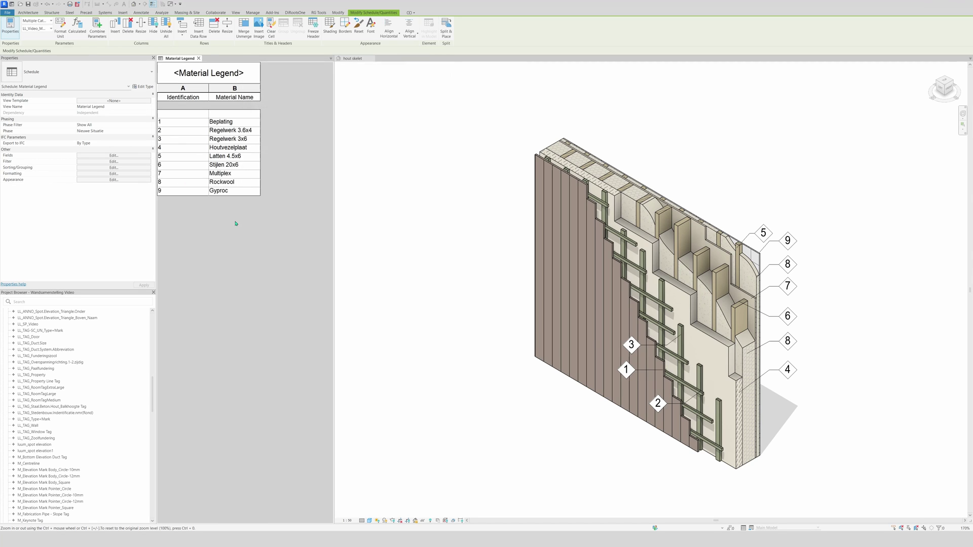
Centre-align the Identification column.
click(113, 155)
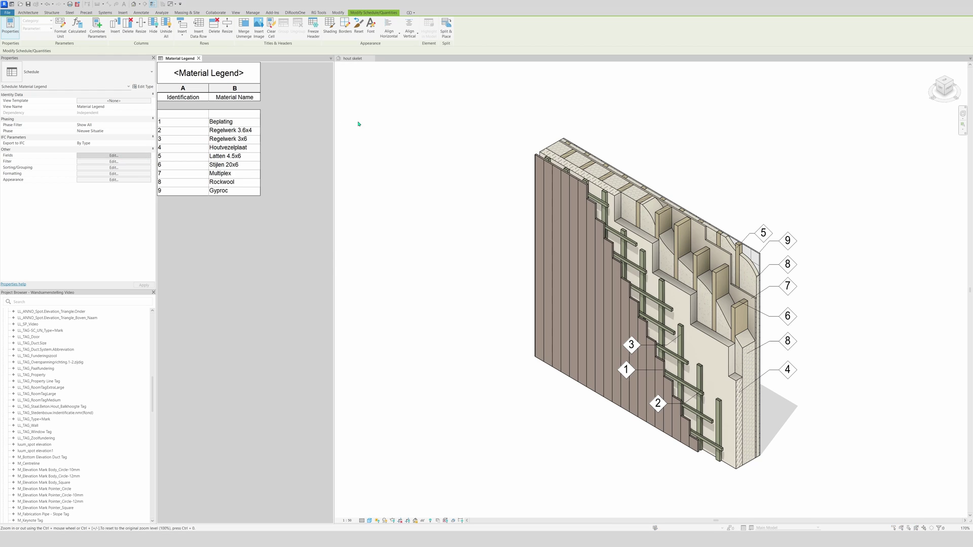
click(312, 76)
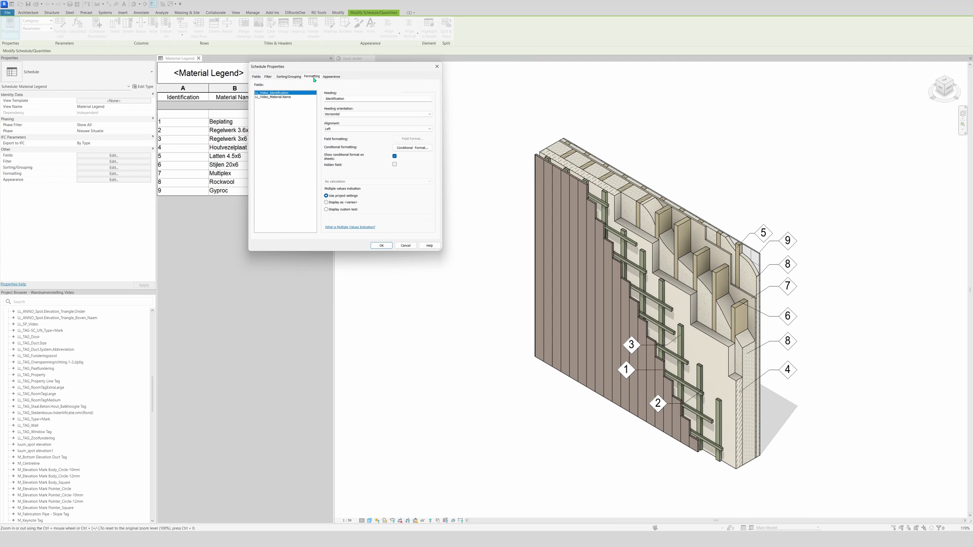
click(344, 129)
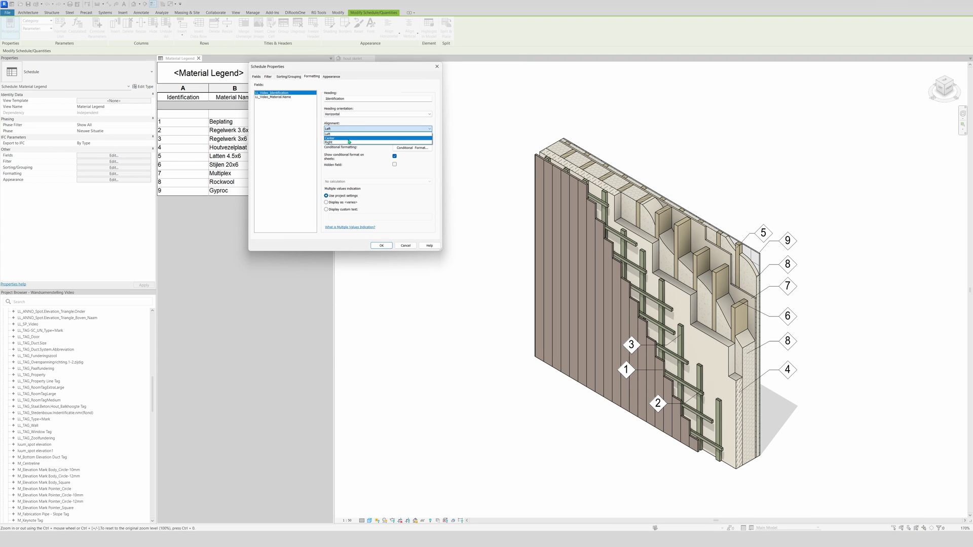
click(349, 139)
click(381, 246)
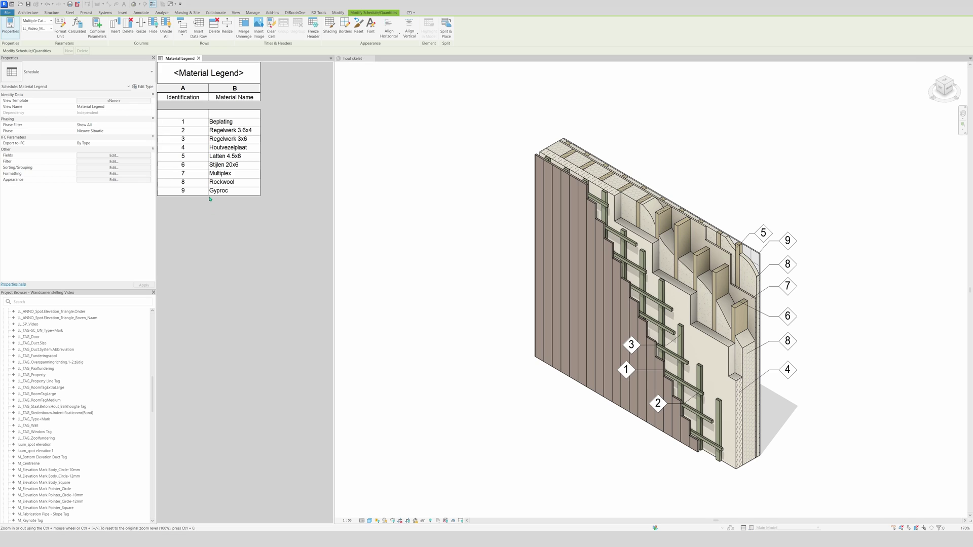
click(113, 155)
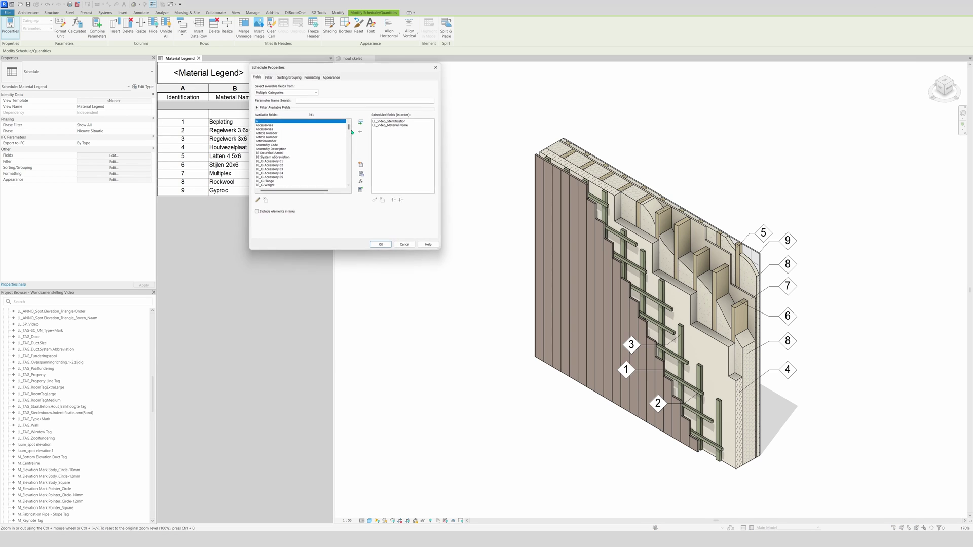
Outline the schedule with LL_Lijn.type.3_Zwart and use LL_Lijn.type.1_Zwart grid lines.
click(331, 76)
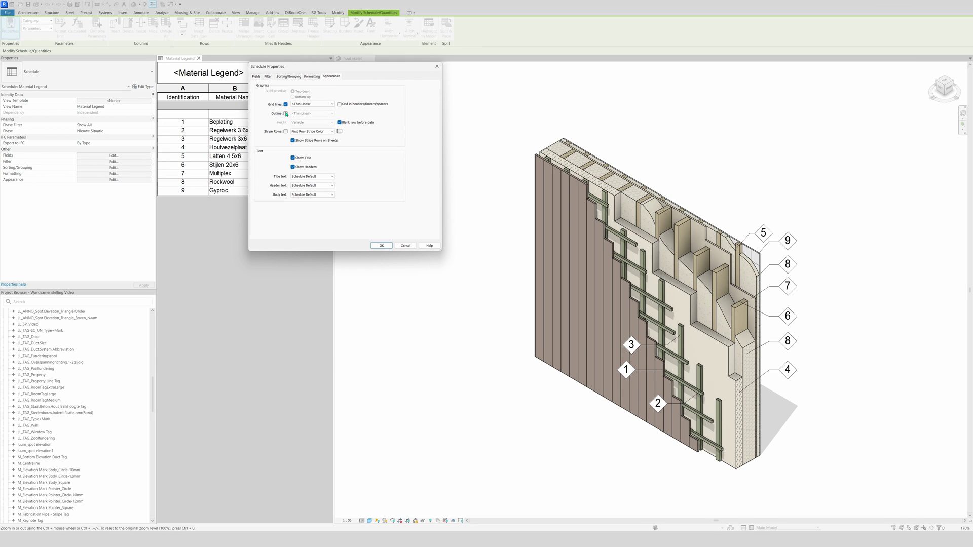
click(286, 113)
click(334, 114)
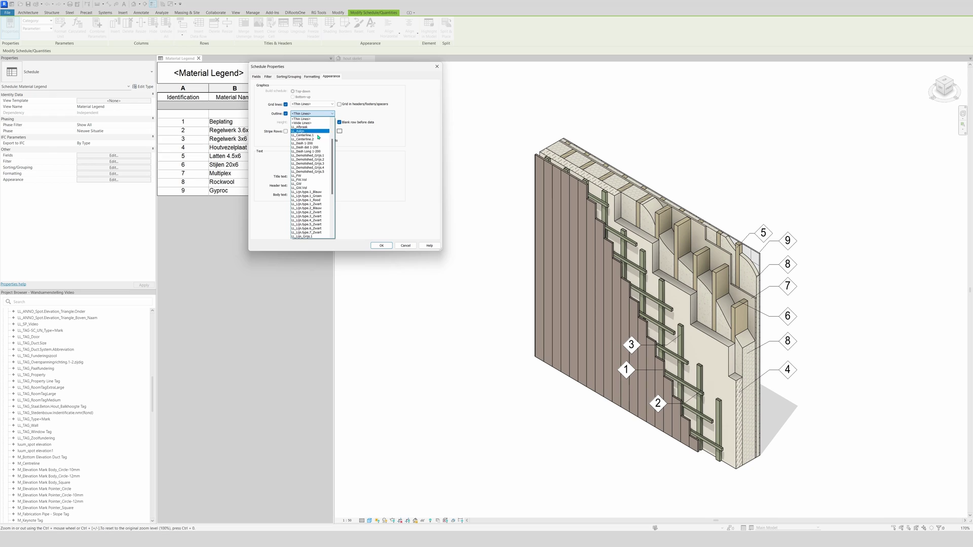
click(310, 217)
click(331, 104)
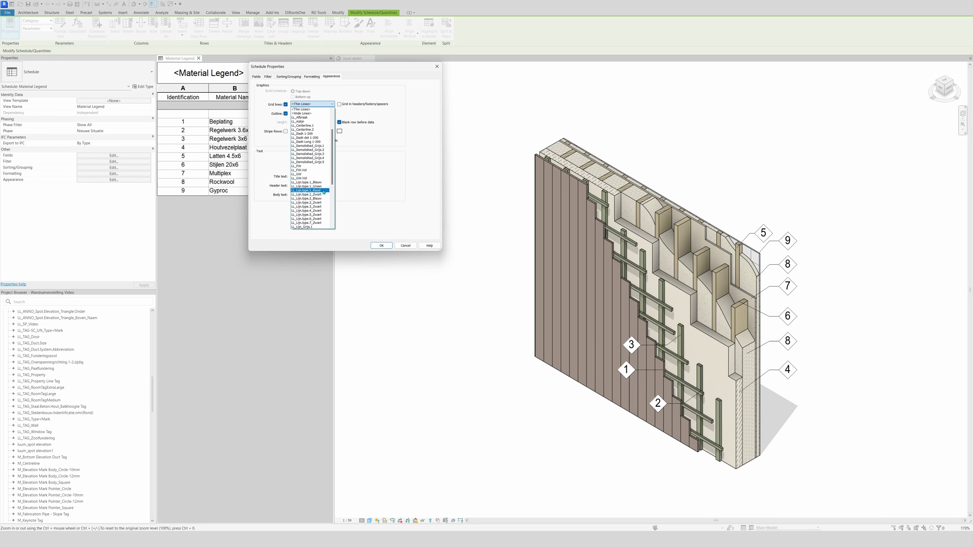
click(322, 194)
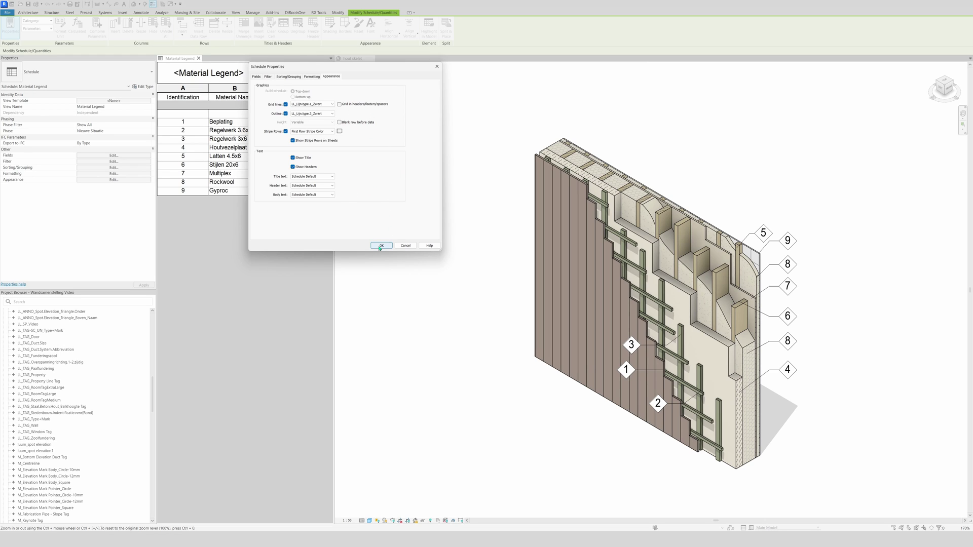
Set the title text to 2.4mm Swiss and the header text to 2.0mm_Swis.
click(320, 176)
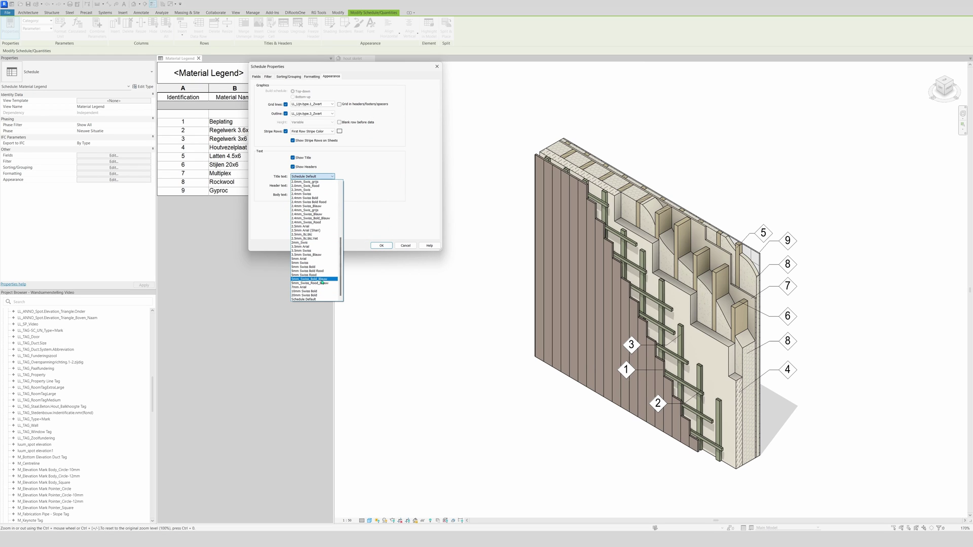
scroll(342, 242, up, 3)
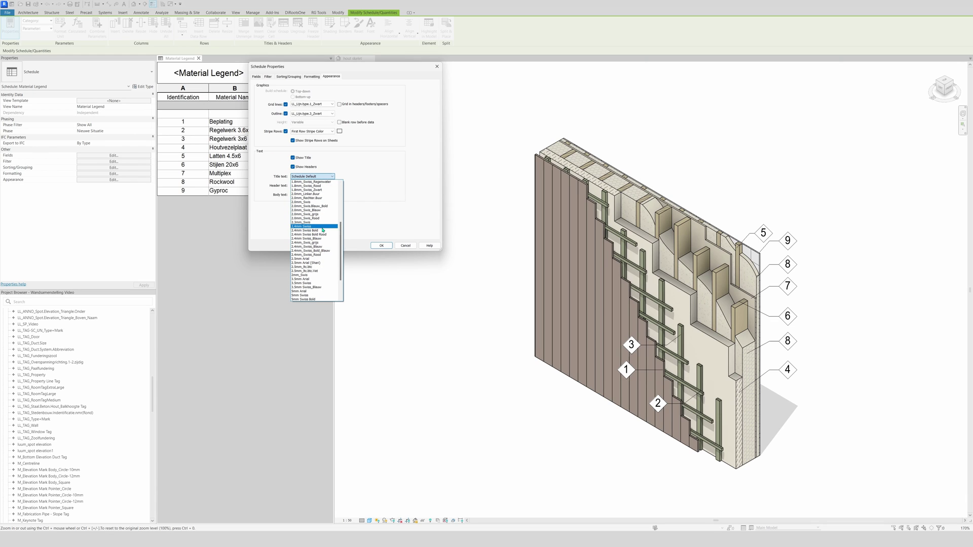
click(322, 226)
click(320, 185)
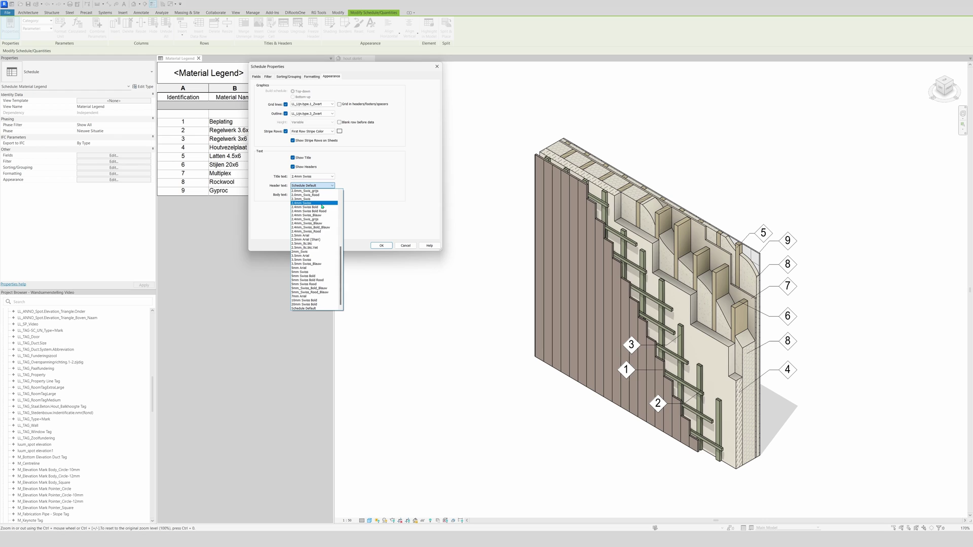
scroll(319, 203, up, 1)
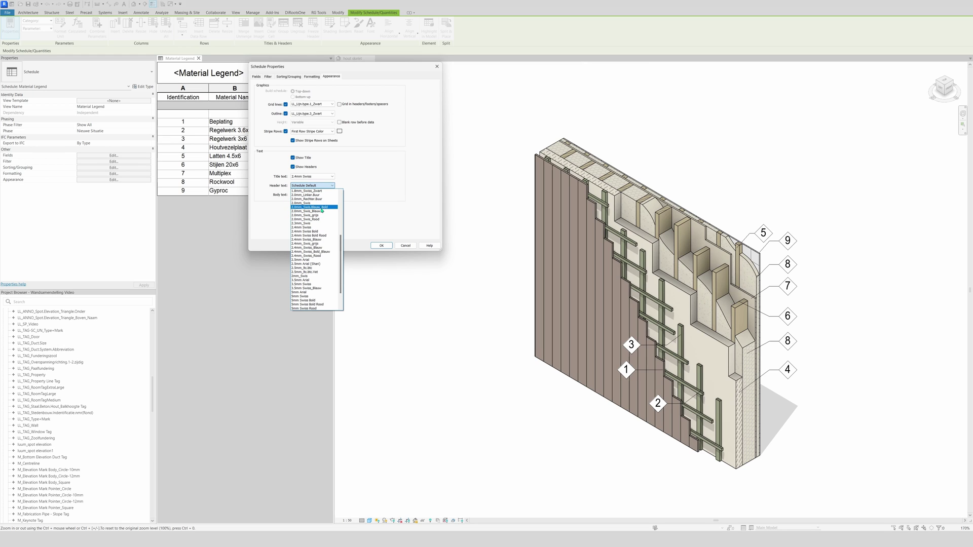
click(318, 199)
Set the body text to 2.0mm_Swis and apply the formatting.
click(318, 194)
scroll(318, 197, up, 2)
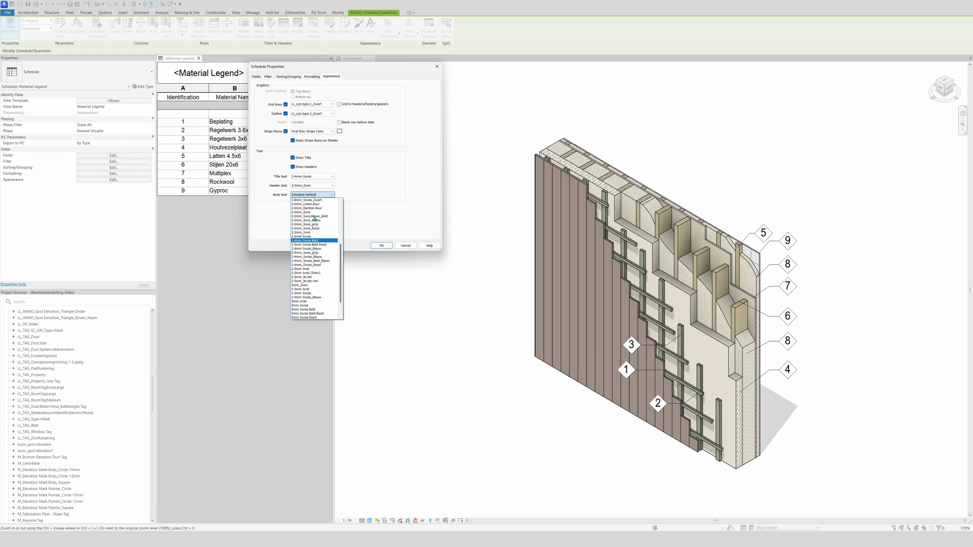
click(317, 198)
click(316, 194)
scroll(315, 210, up, 2)
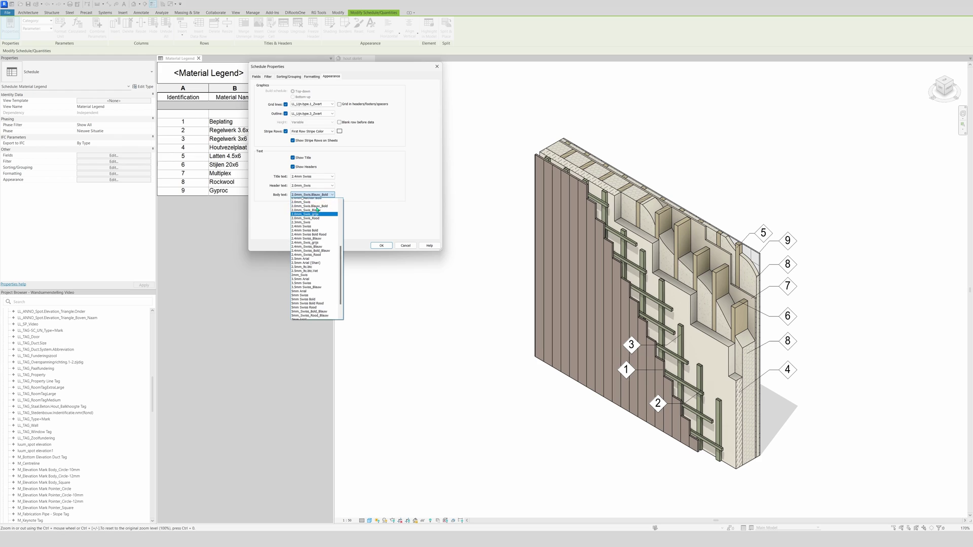
click(314, 214)
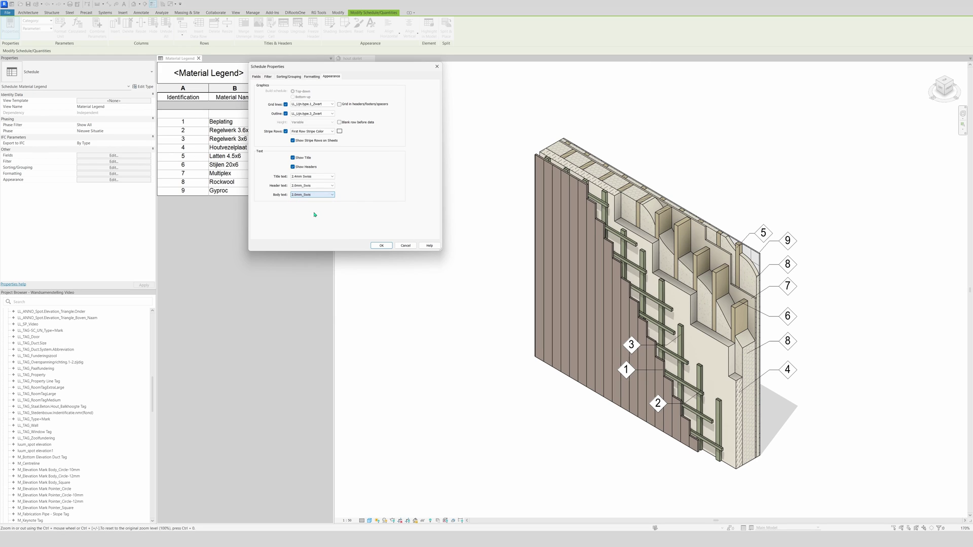
click(376, 248)
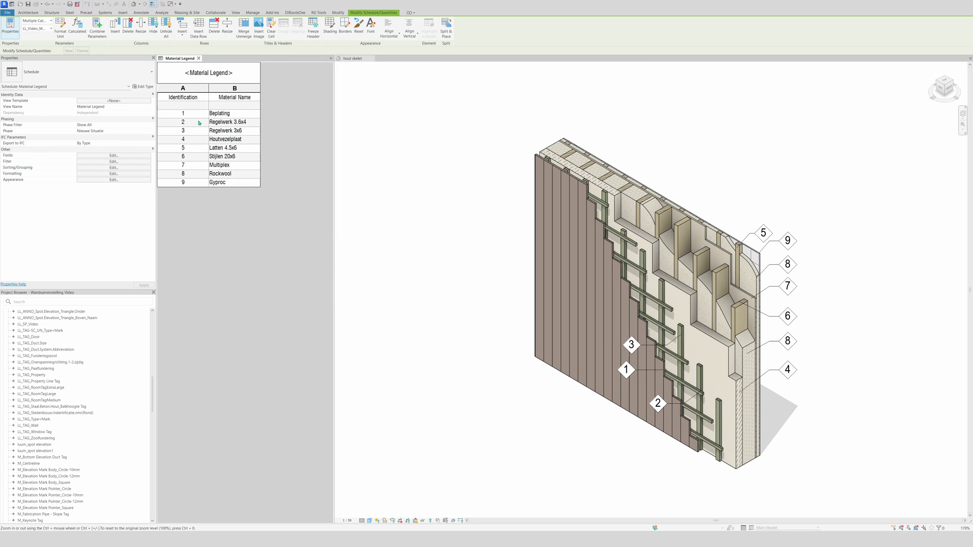
Shade the Material Legend title cell grey.
click(208, 72)
click(208, 72)
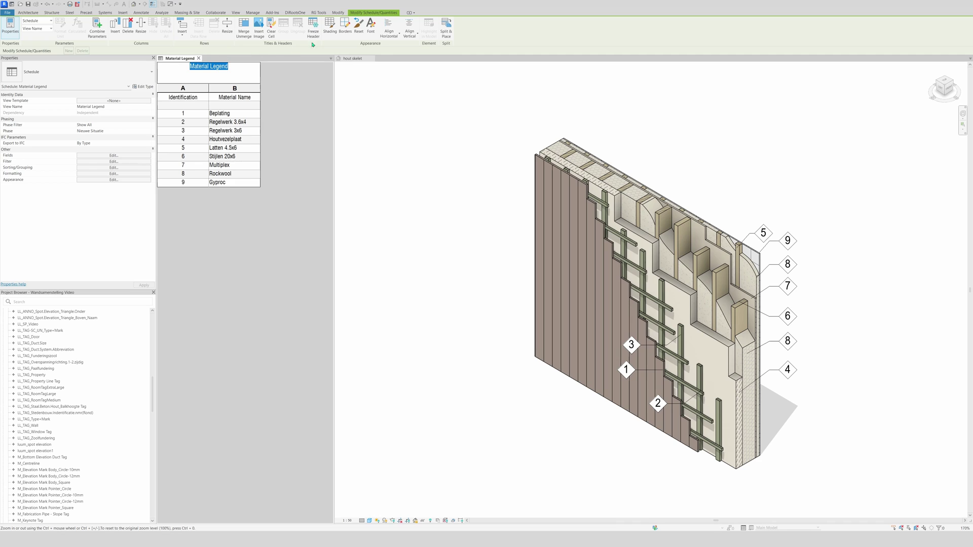
click(330, 25)
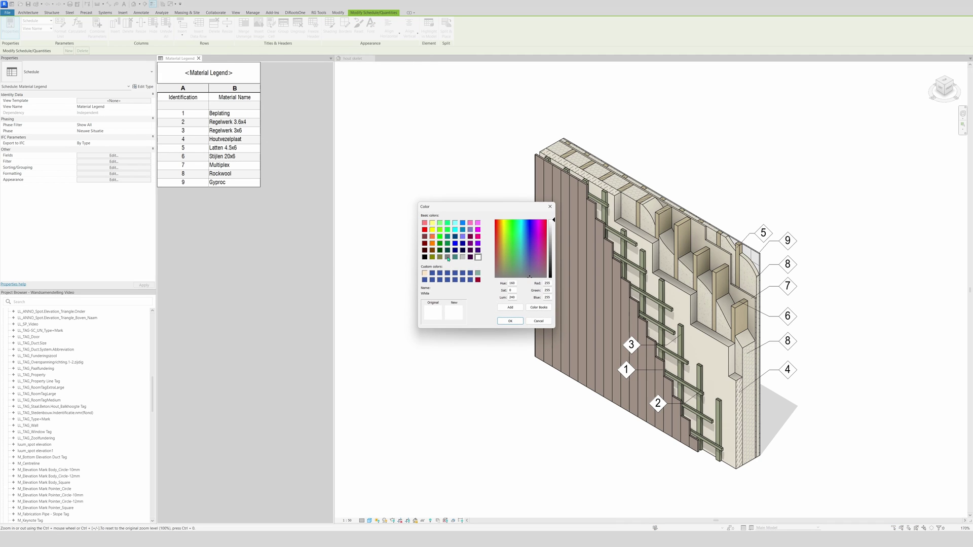
click(448, 257)
click(510, 321)
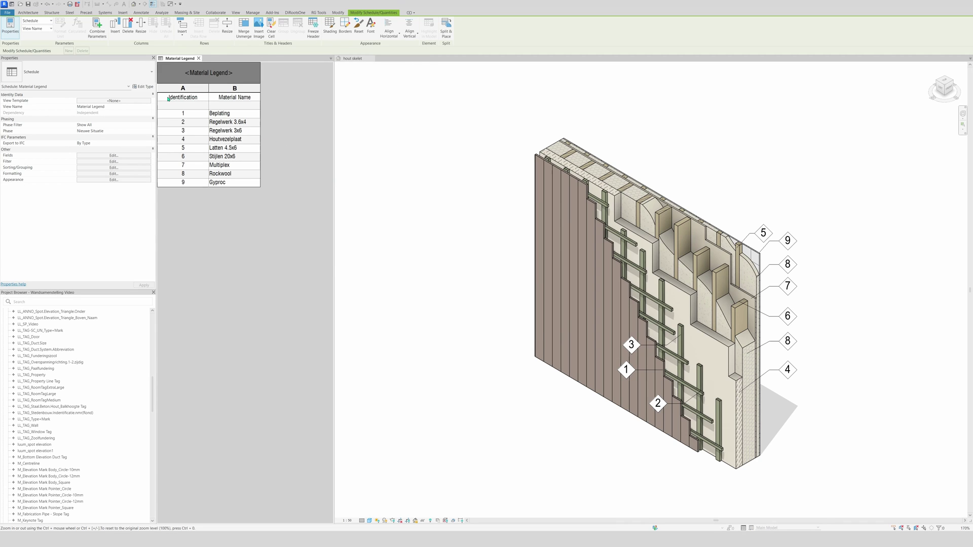
Shade the column header cells light grey.
click(235, 97)
click(330, 25)
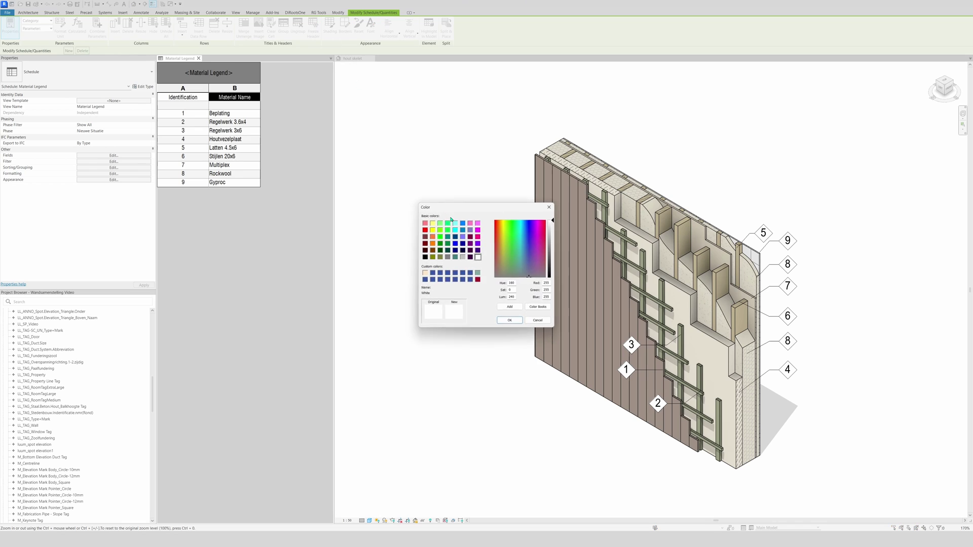
click(462, 257)
click(510, 320)
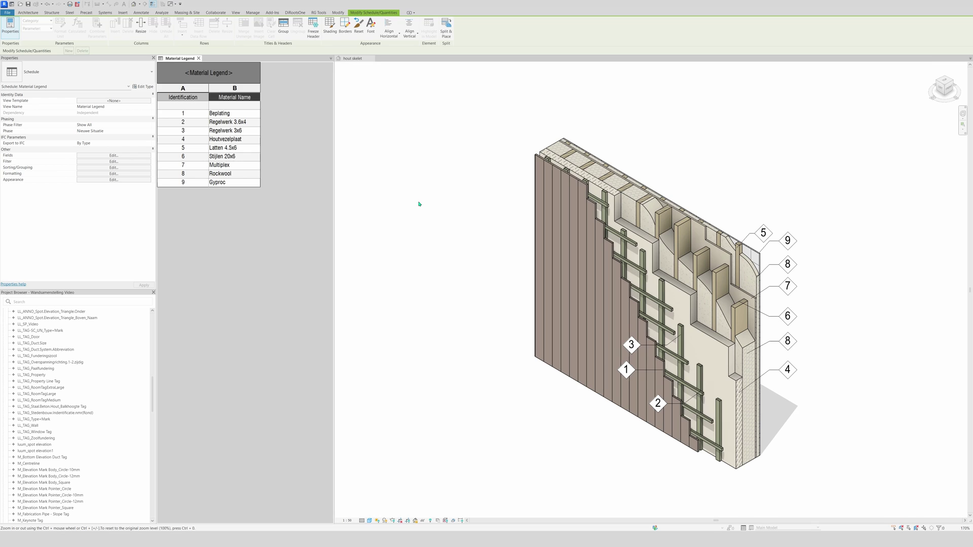
scroll(76, 382, up, 20)
click(28, 311)
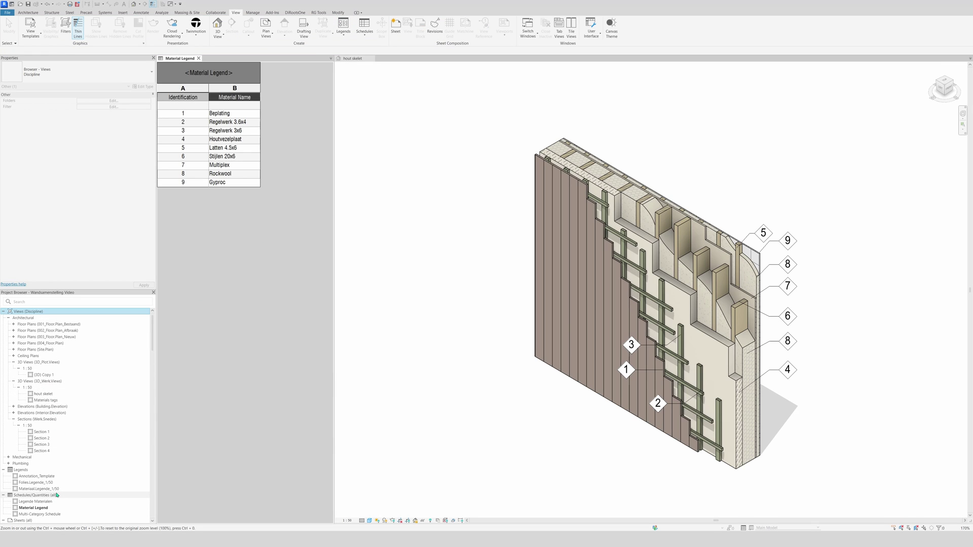
Open sheet AP14 - Unnamed and arrange it beside the 3D wall view.
scroll(56, 495, down, 1)
double_click(30, 495)
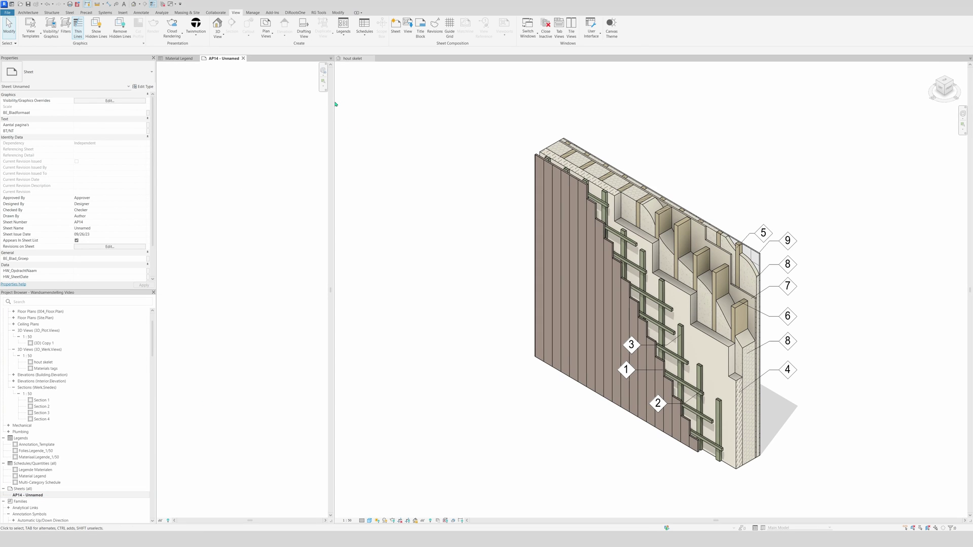
drag(334, 103, 590, 107)
scroll(735, 212, down, 1)
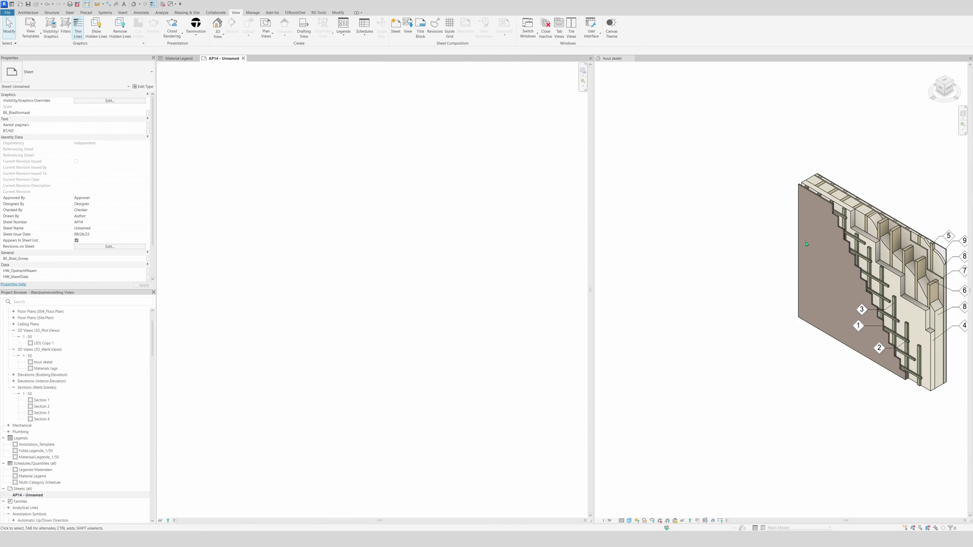
click(736, 258)
click(466, 235)
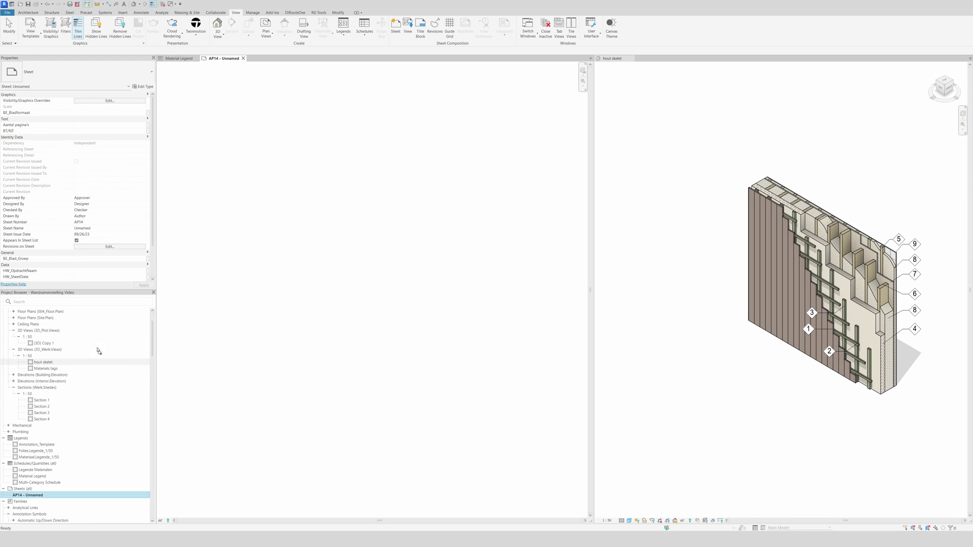
Place the hout skelet 3D view onto sheet AP14.
click(76, 362)
drag(348, 261, 348, 261)
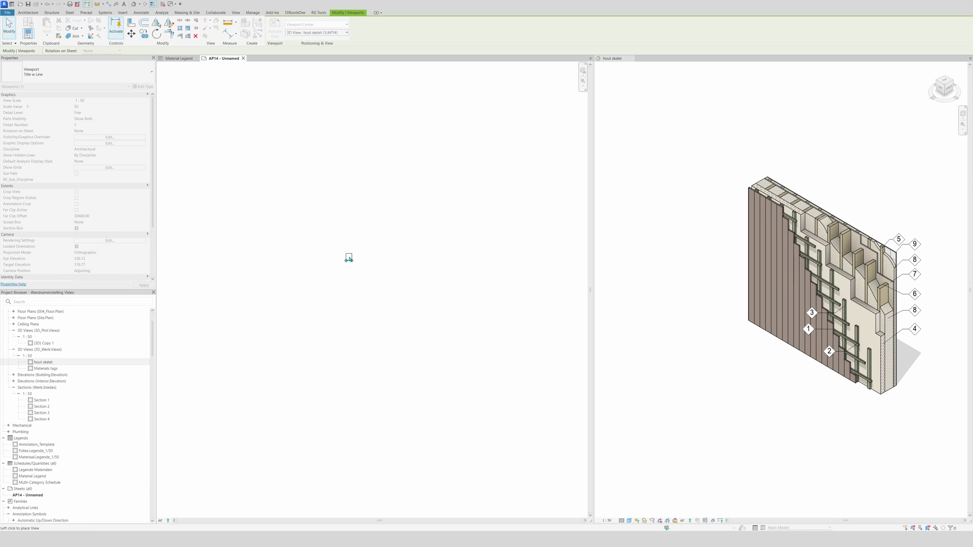
scroll(349, 259, up, 10)
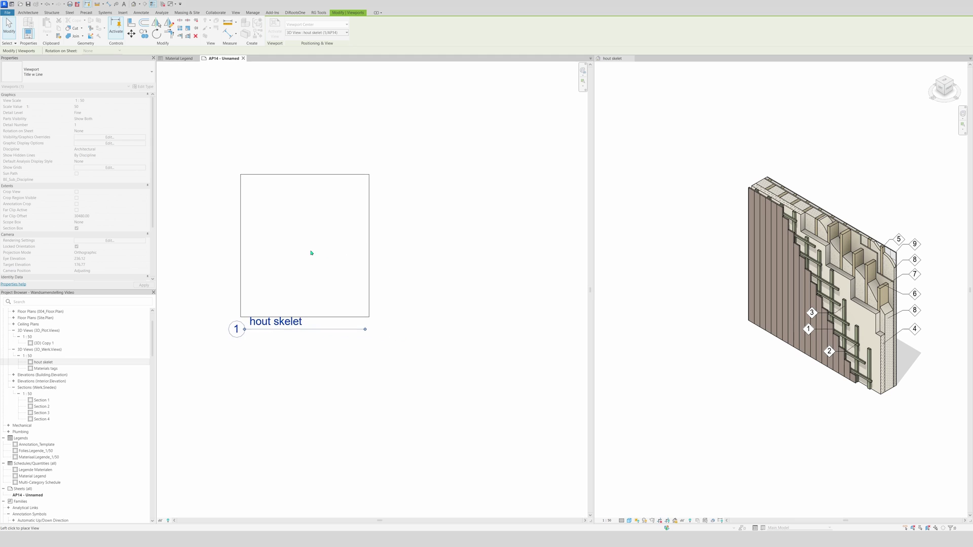
click(319, 279)
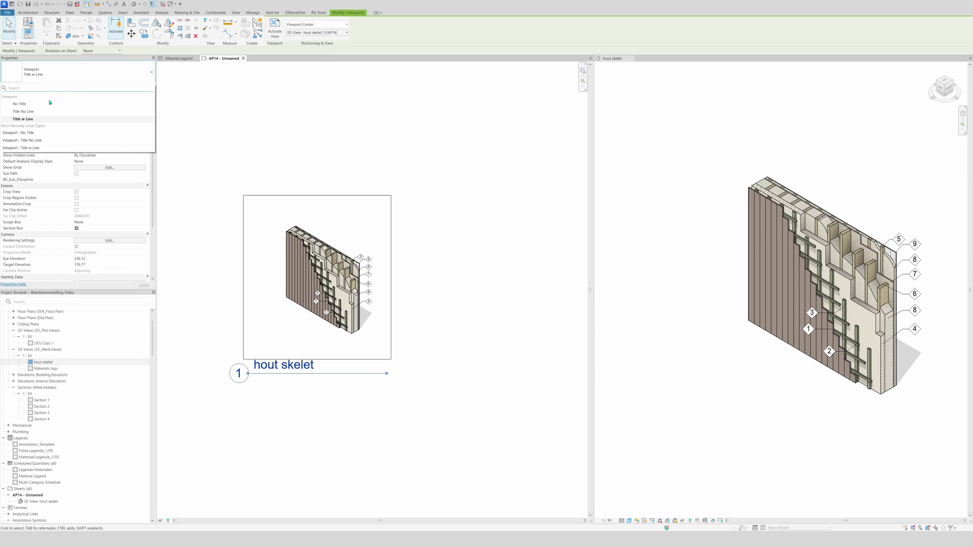
Set the wall viewport's type to No Title.
click(76, 72)
click(30, 105)
scroll(286, 238, up, 3)
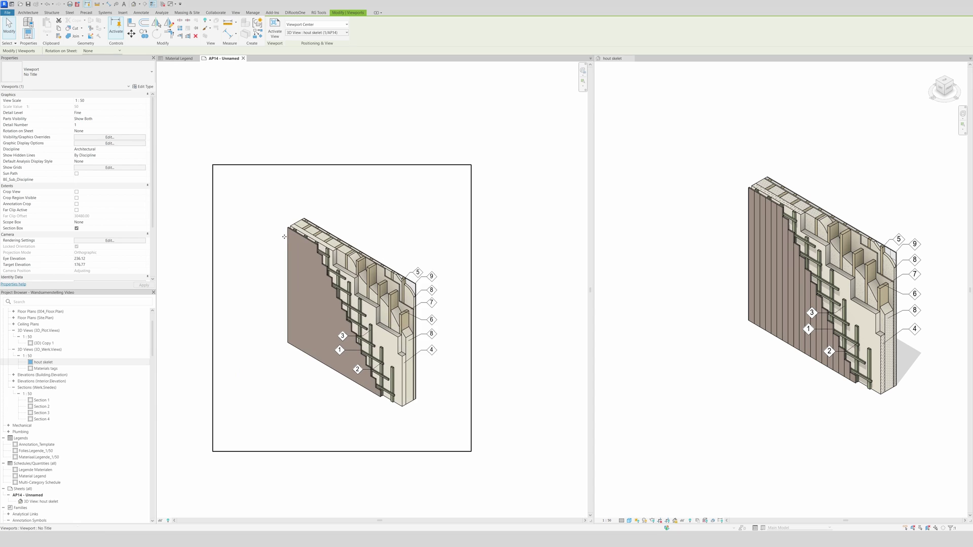
middle_drag(286, 238, 221, 208)
click(430, 238)
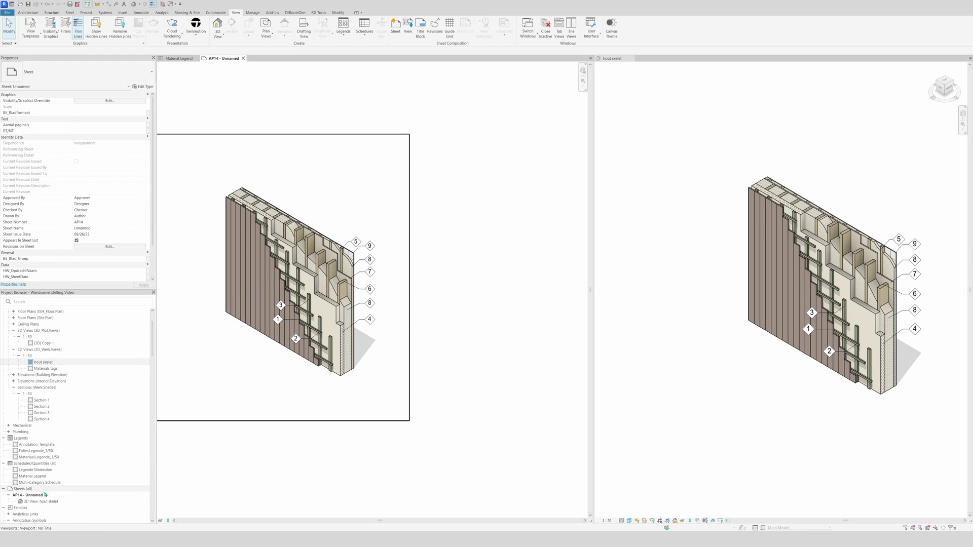
click(32, 478)
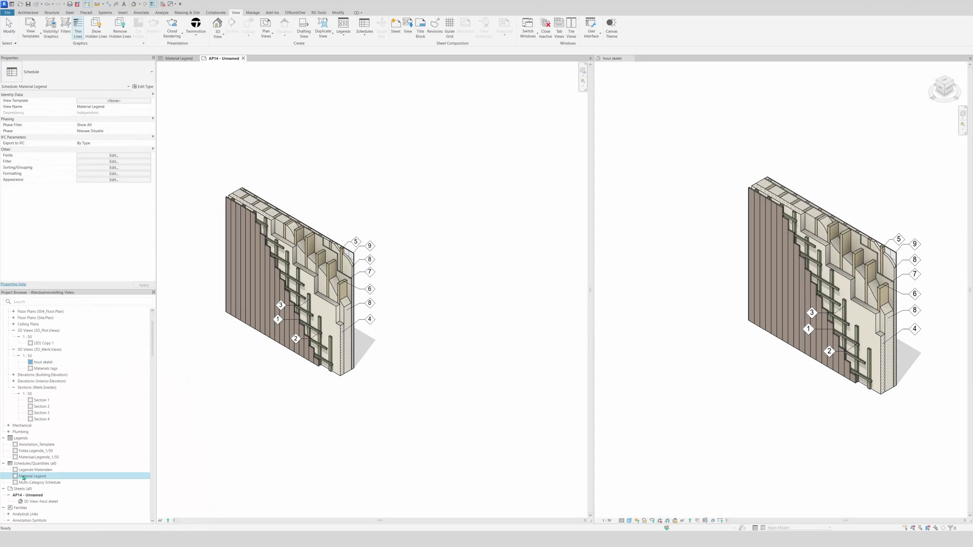
Drop the Material Legend schedule onto sheet AP14 next to the hout skelet viewport.
drag(435, 246, 502, 165)
click(502, 162)
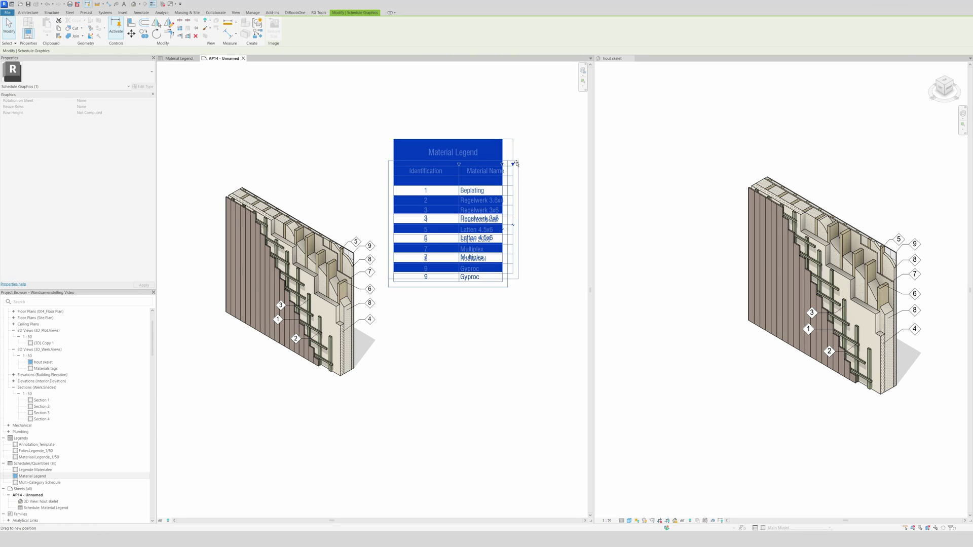
click(538, 213)
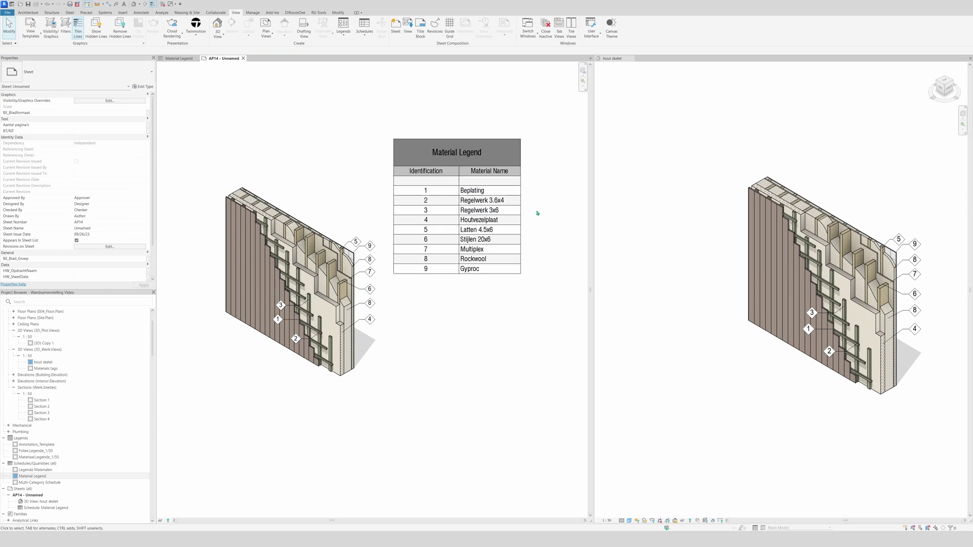
scroll(538, 213, down, 1)
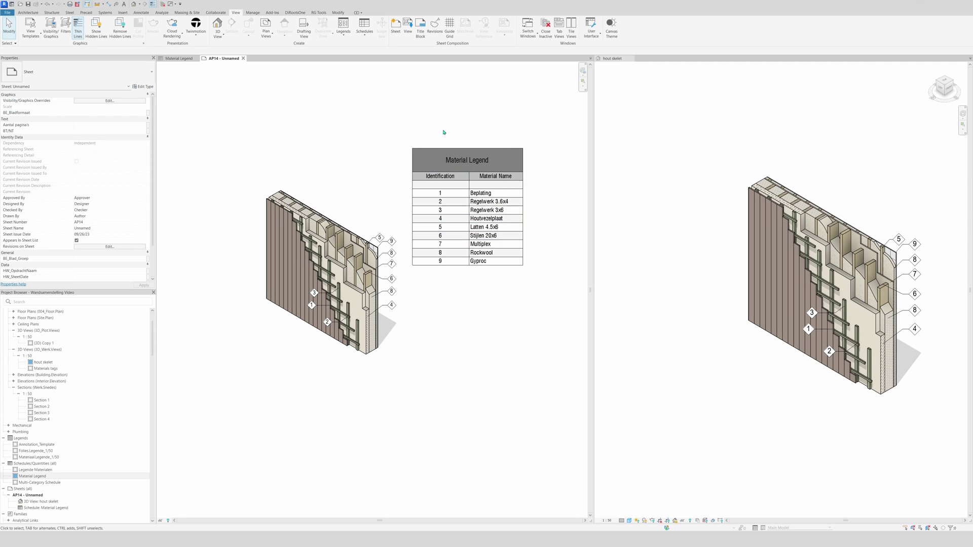
click(461, 148)
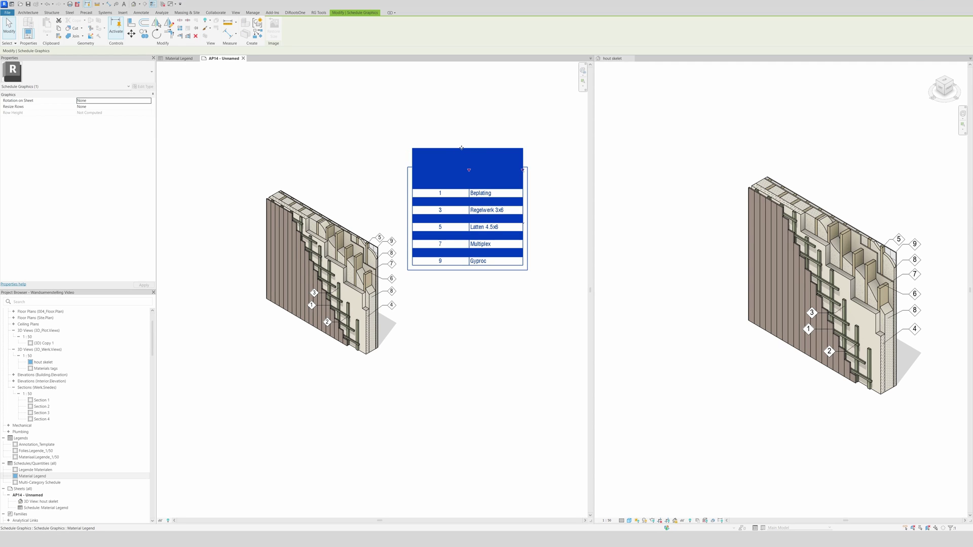
key(Escape)
scroll(388, 239, up, 1)
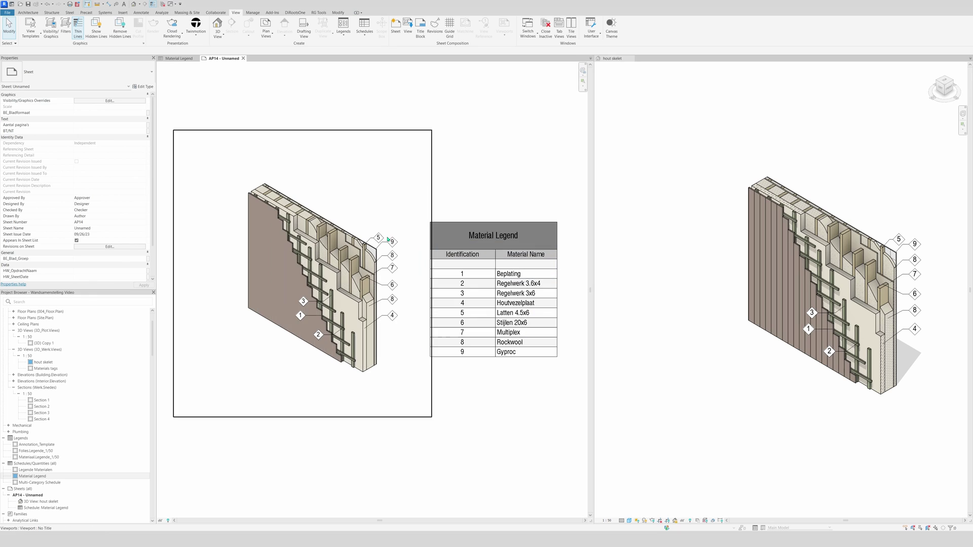